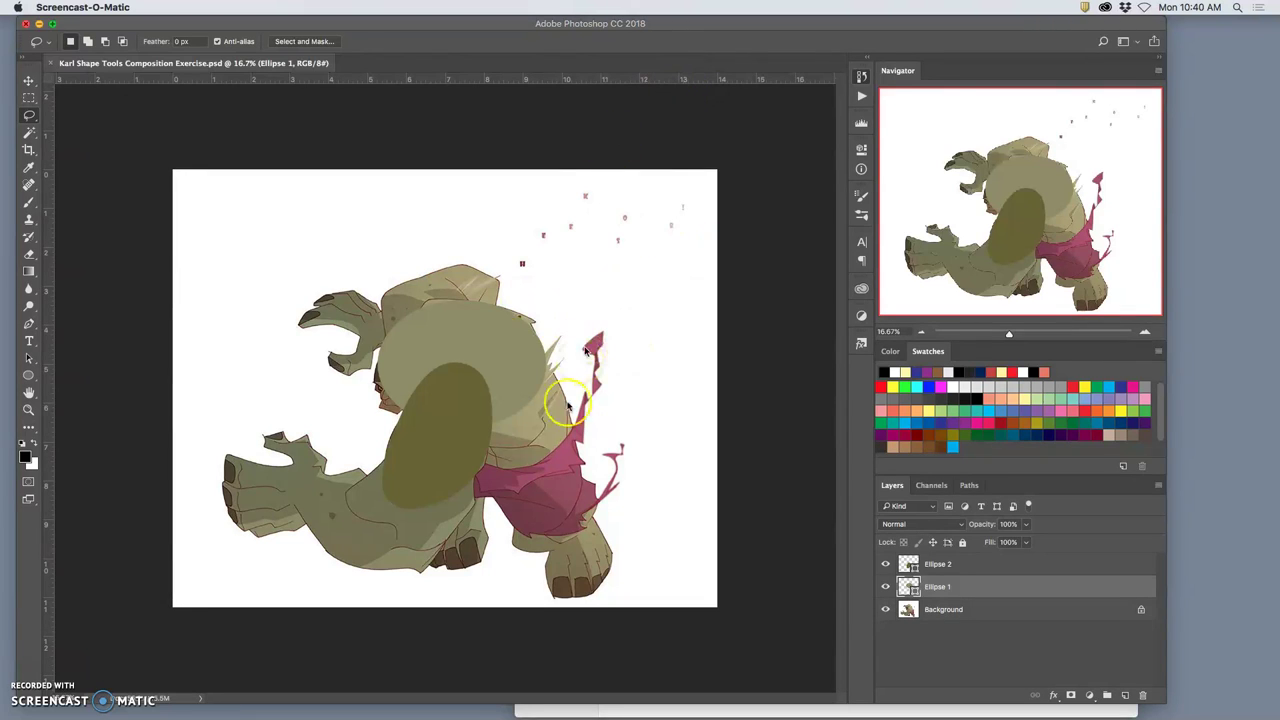
Compare the two ellipse shapes with the character drawing by toggling the visibility of the Ellipse 1, Ellipse 2 and Background layers
{"action": "left_click", "coordinate": [886, 589]}
{"action": "left_click", "coordinate": [886, 587]}
{"action": "left_click", "coordinate": [885, 565]}
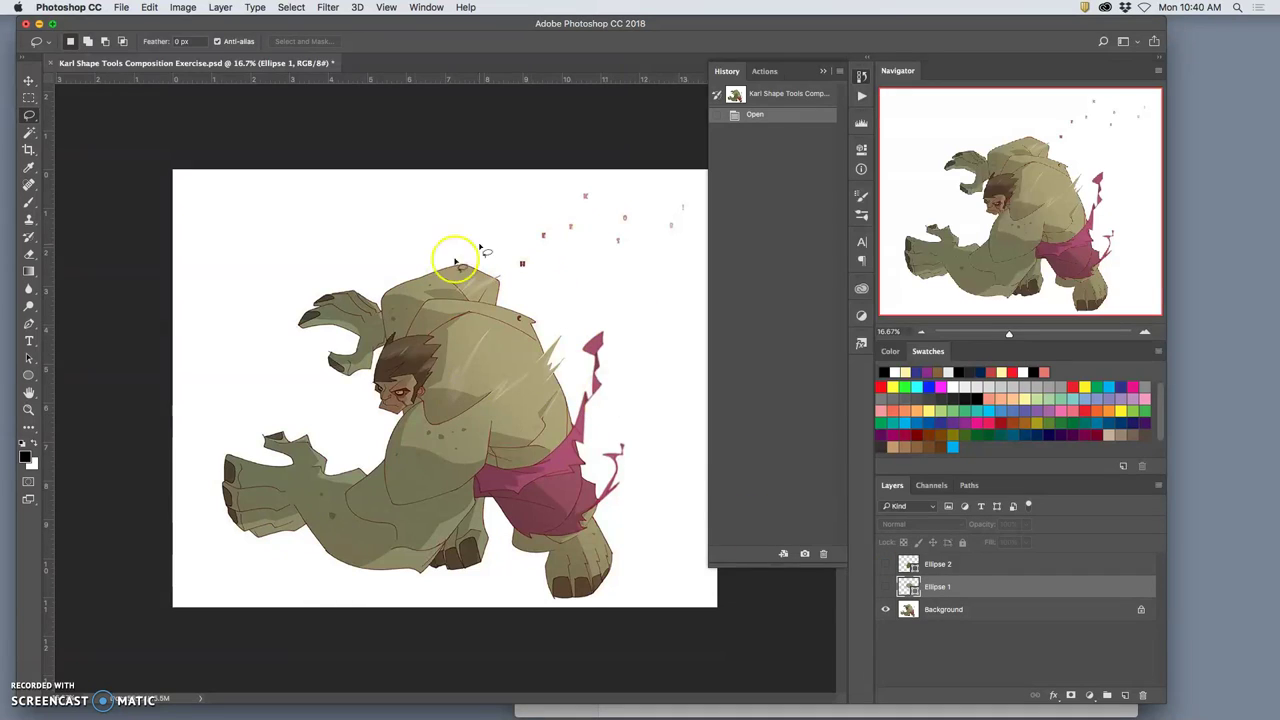
{"action": "left_click", "coordinate": [886, 588]}
{"action": "left_click", "coordinate": [885, 611]}
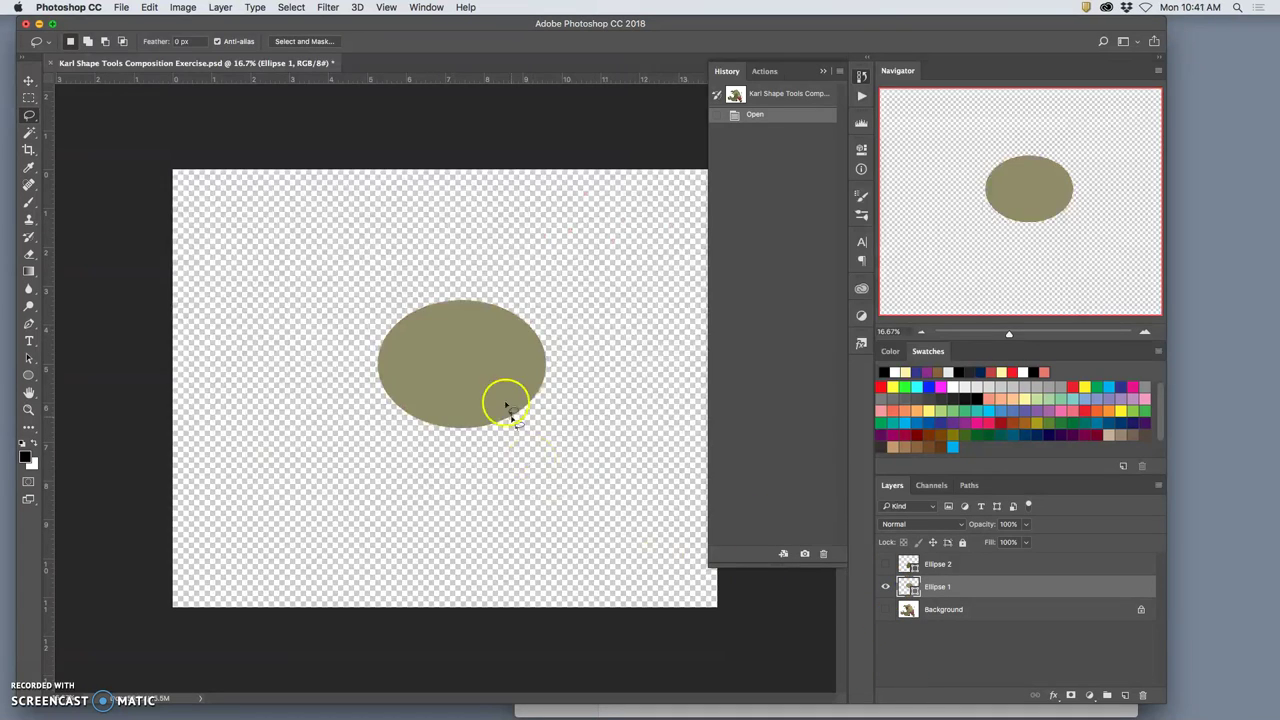
{"action": "left_click", "coordinate": [886, 564]}
{"action": "left_click", "coordinate": [882, 610]}
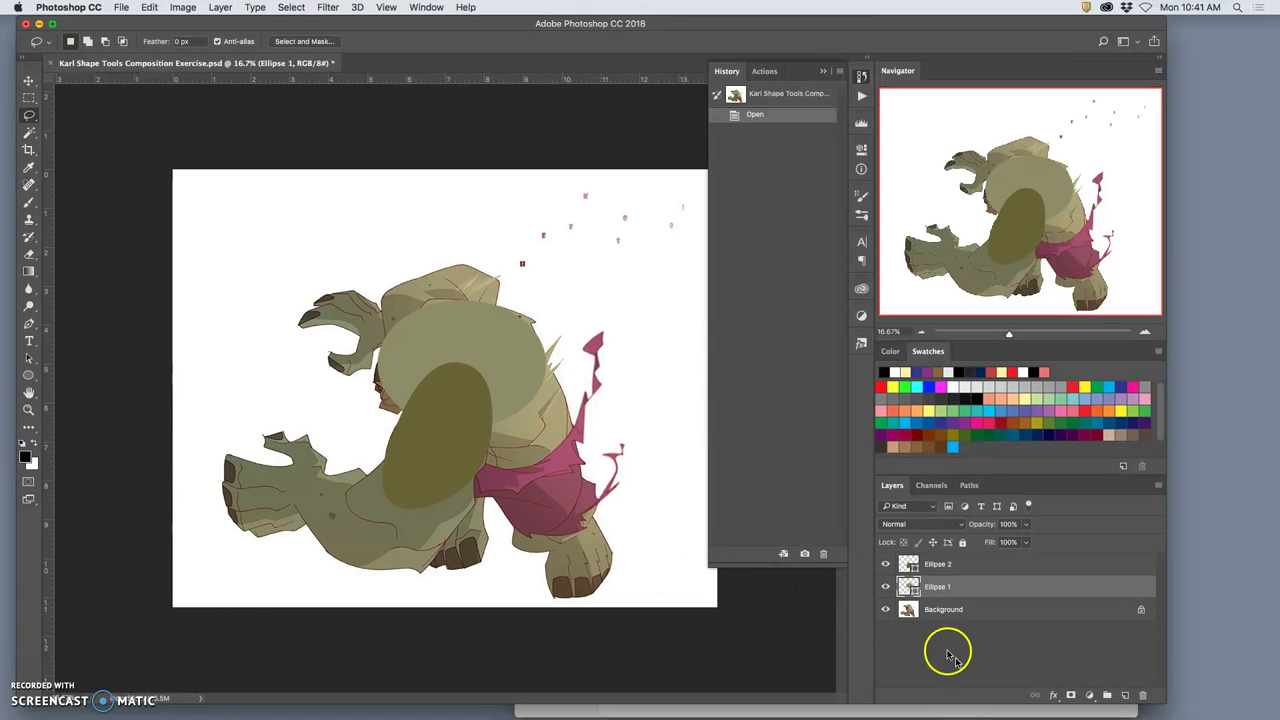
{"action": "left_click", "coordinate": [885, 610]}
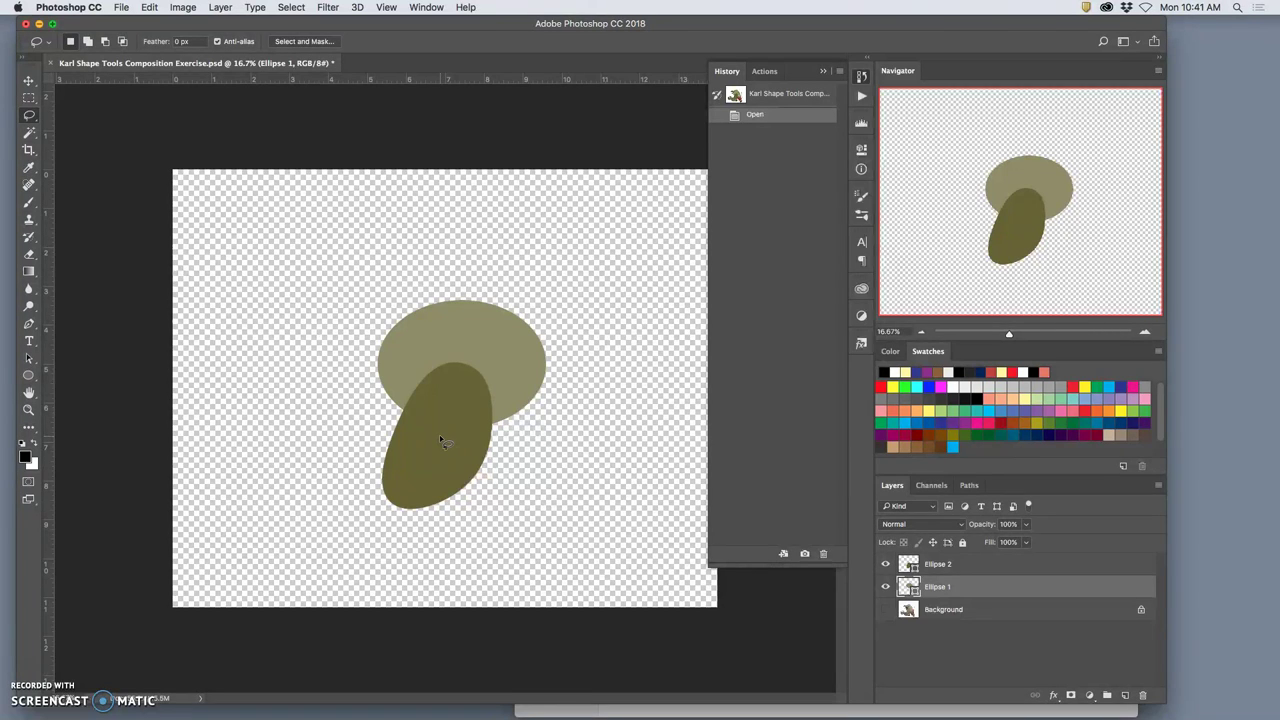
{"action": "left_click", "coordinate": [823, 71]}
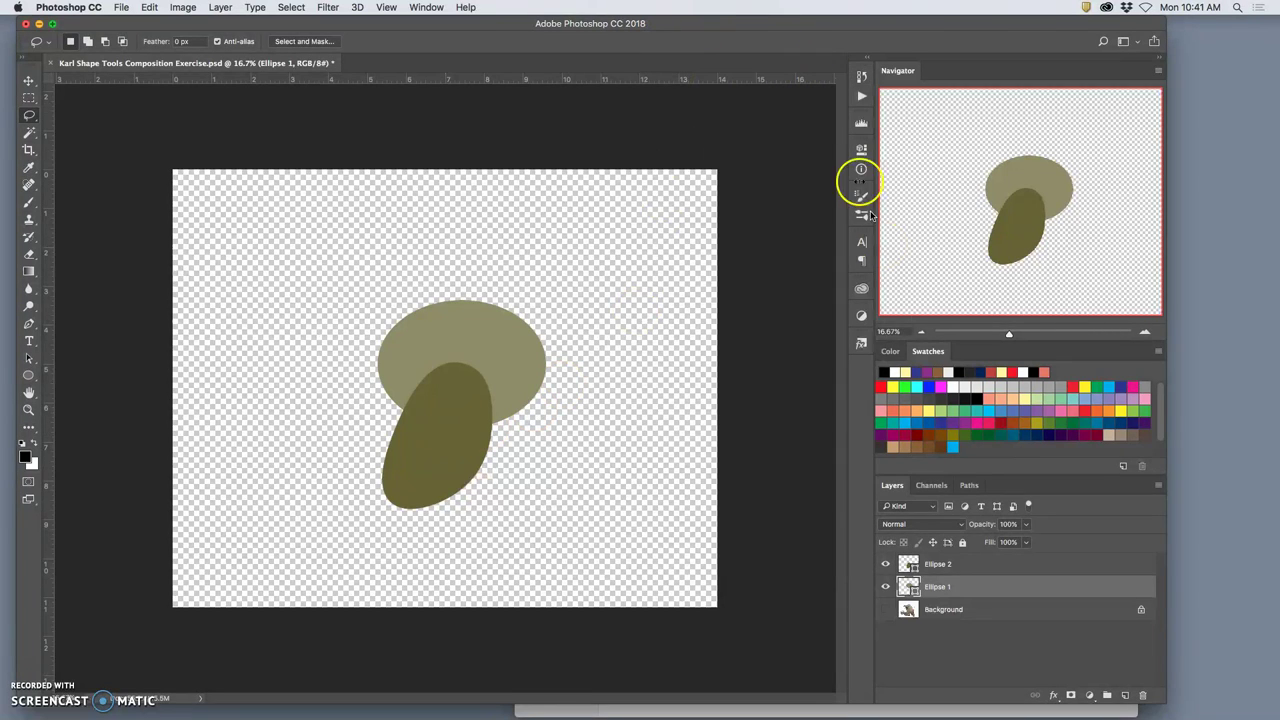
{"action": "left_click", "coordinate": [878, 610]}
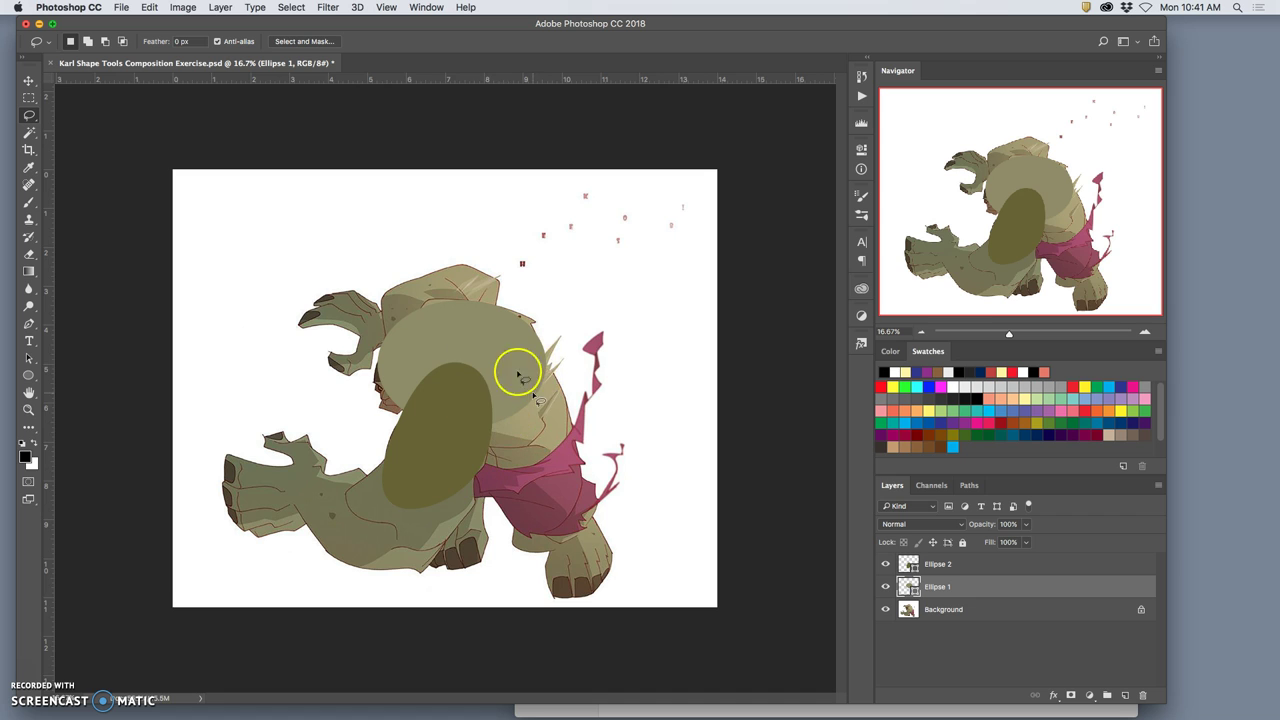
Draw an ellipse about 971 × 618 px above the character's back and warp it roughly into the shape of the upper hump
{"action": "left_click", "coordinate": [28, 377]}
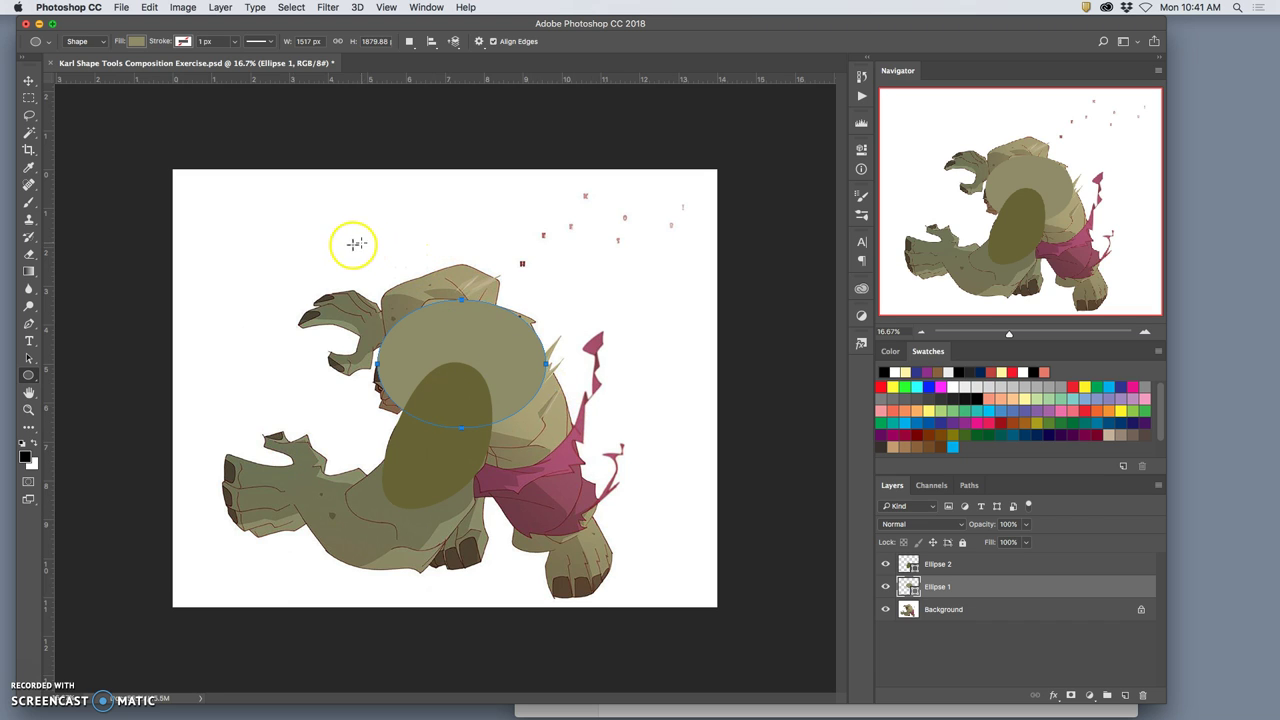
{"action": "left_click_drag", "start_coordinate": [349, 241], "coordinate": [455, 305]}
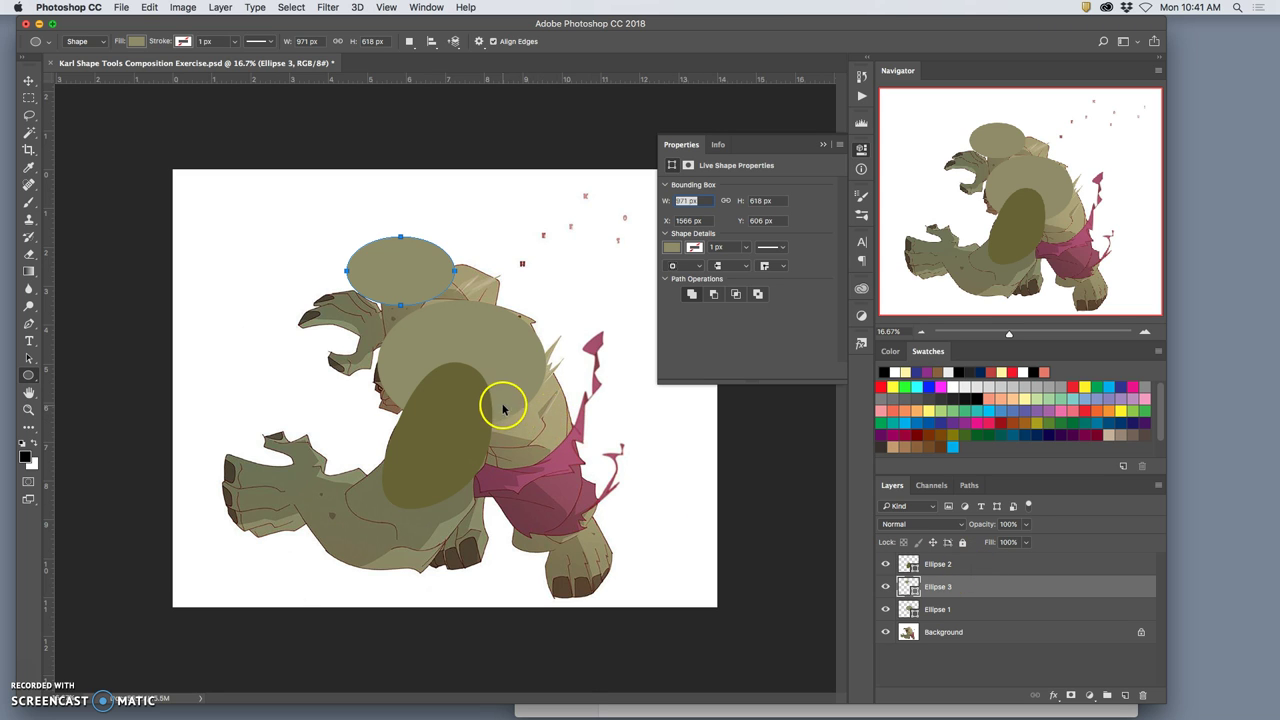
{"action": "key", "text": "super+t"}
{"action": "right_click", "coordinate": [420, 261]}
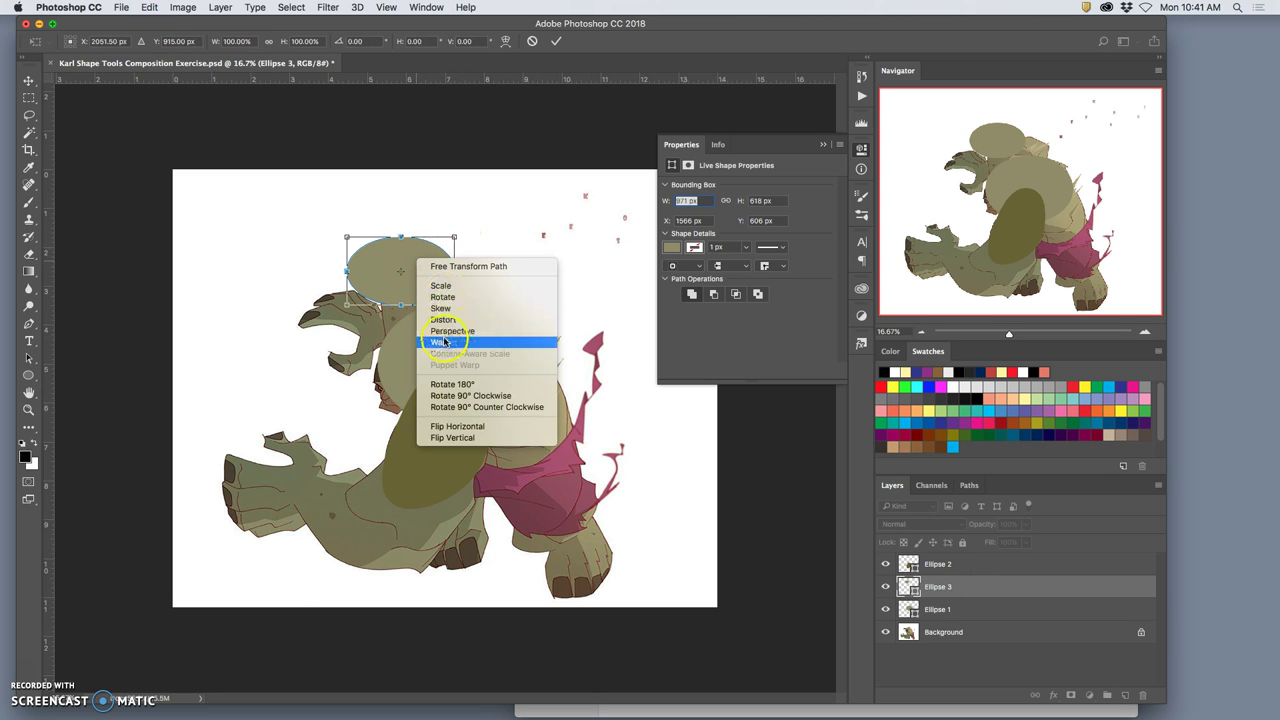
{"action": "left_click", "coordinate": [440, 342]}
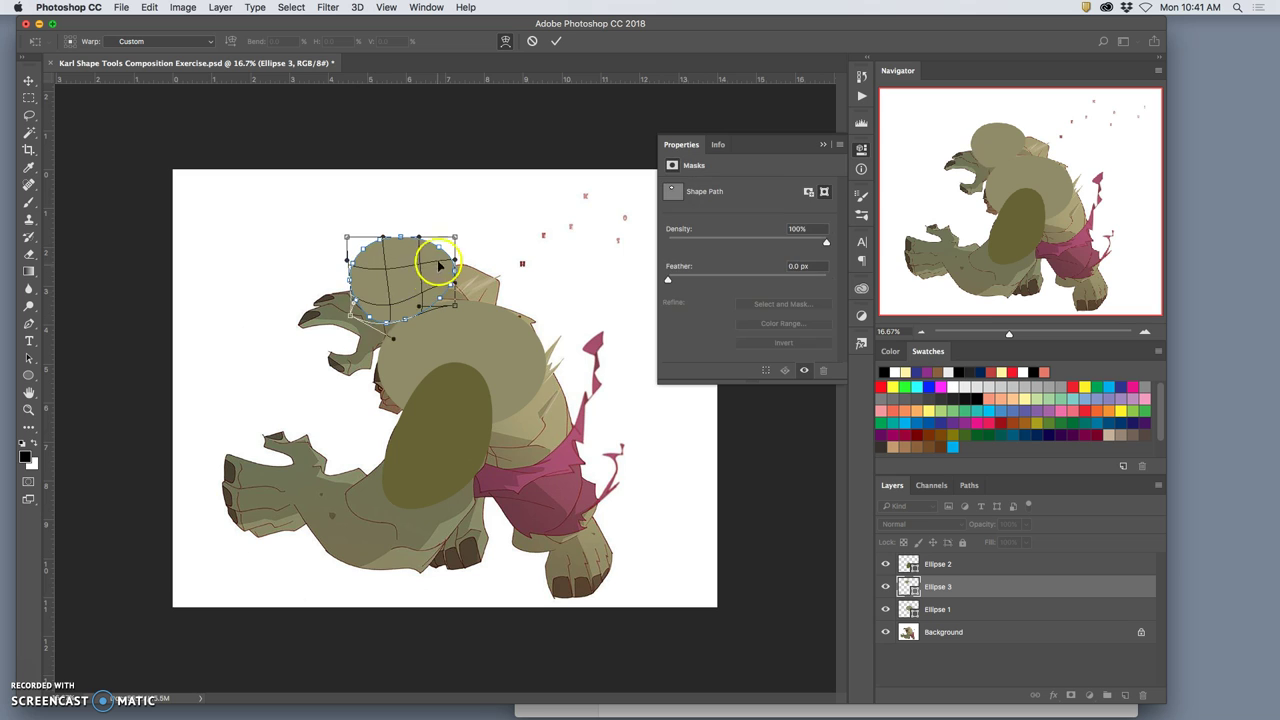
{"action": "left_click_drag", "start_coordinate": [438, 257], "coordinate": [503, 289]}
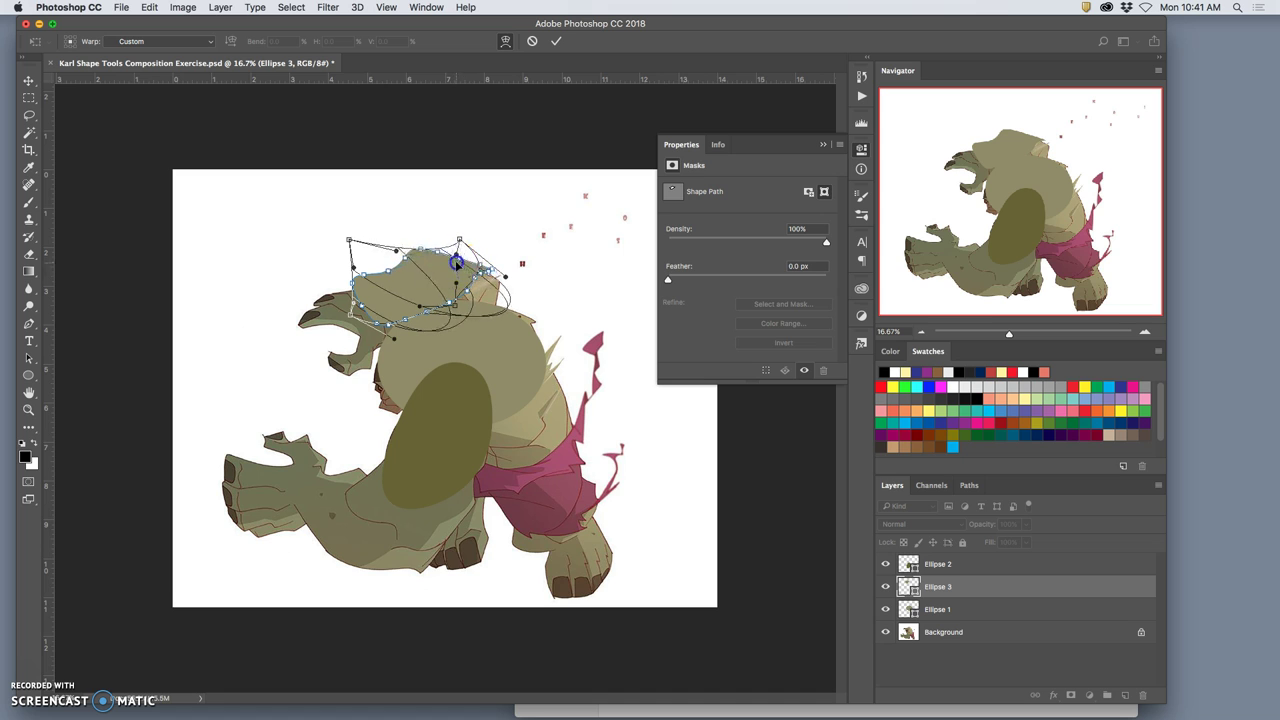
{"action": "double_click", "coordinate": [448, 277]}
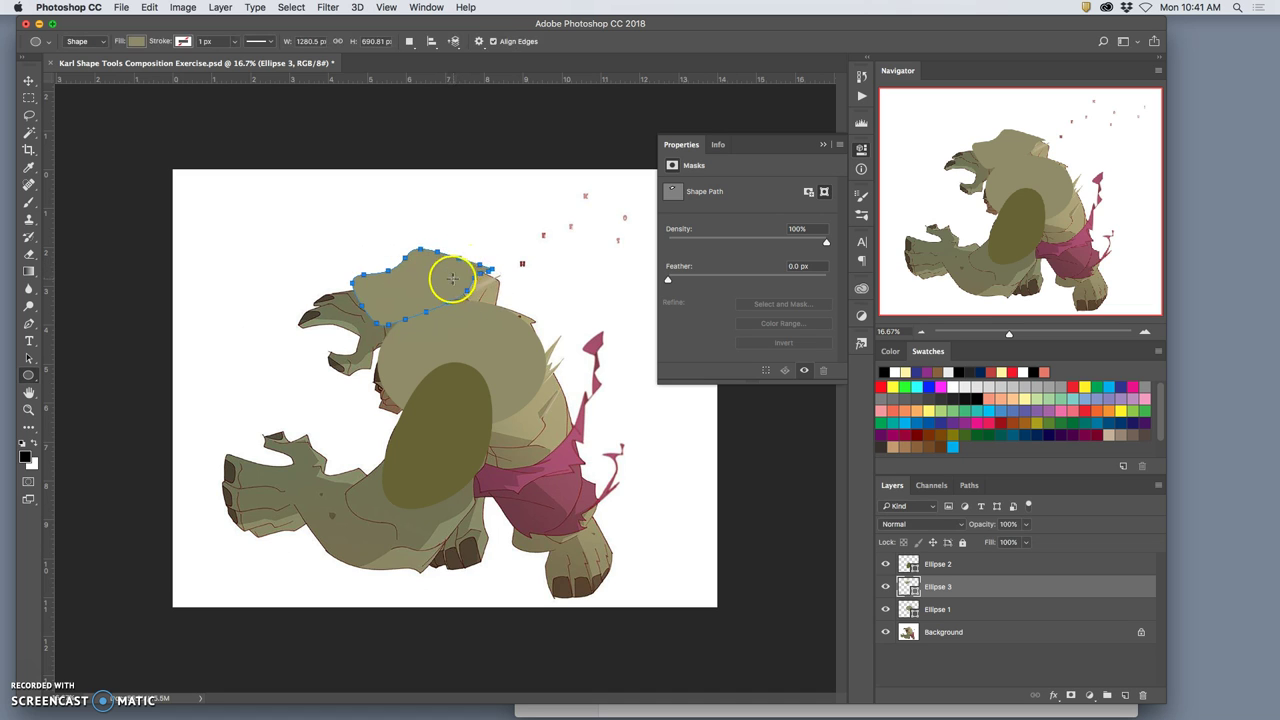
Move the warped shape onto the character's upper hump and warp its interior to fit the hump more closely
{"action": "key", "text": "ctrl+t"}
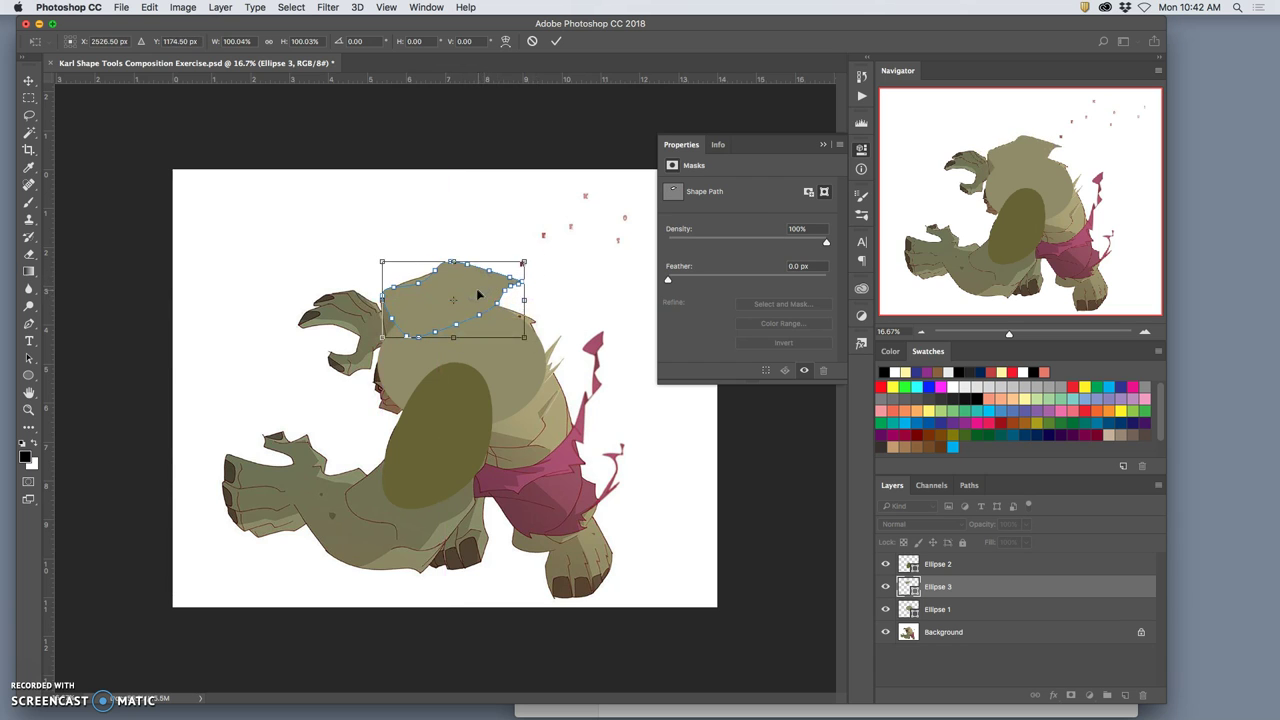
{"action": "right_click", "coordinate": [478, 296]}
{"action": "left_click", "coordinate": [483, 383]}
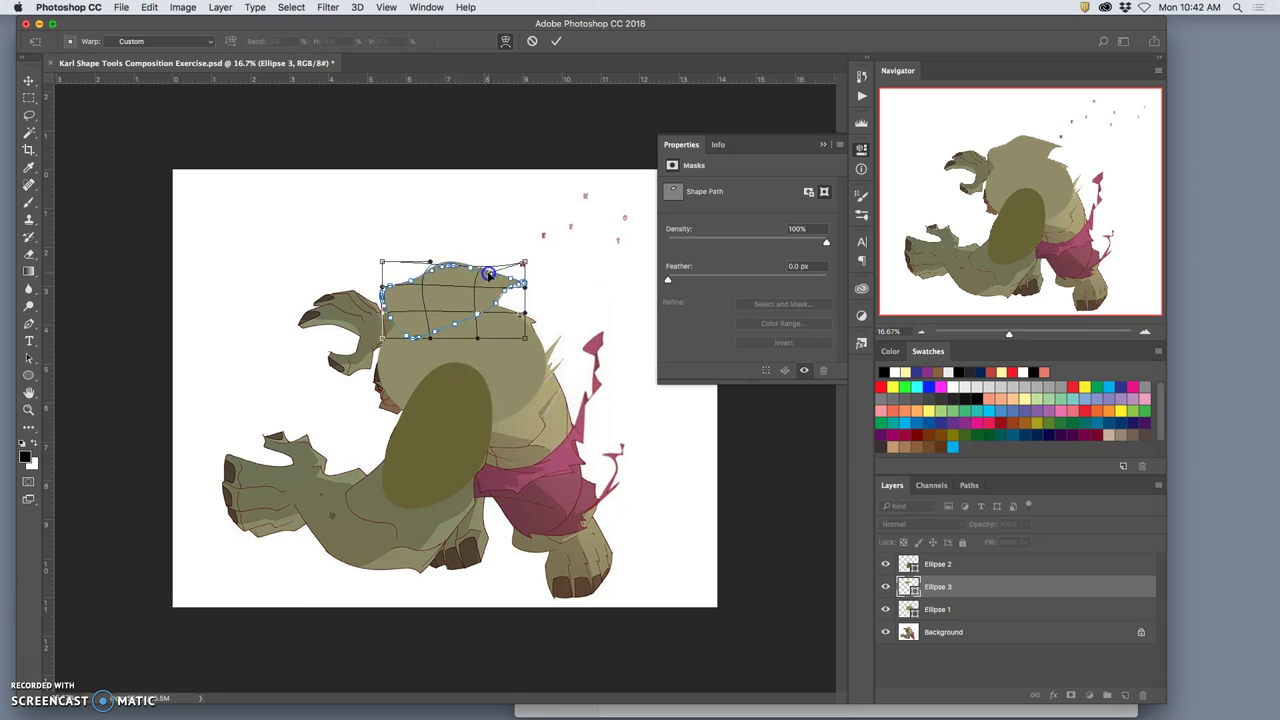
{"action": "left_click_drag", "start_coordinate": [425, 290], "coordinate": [397, 302]}
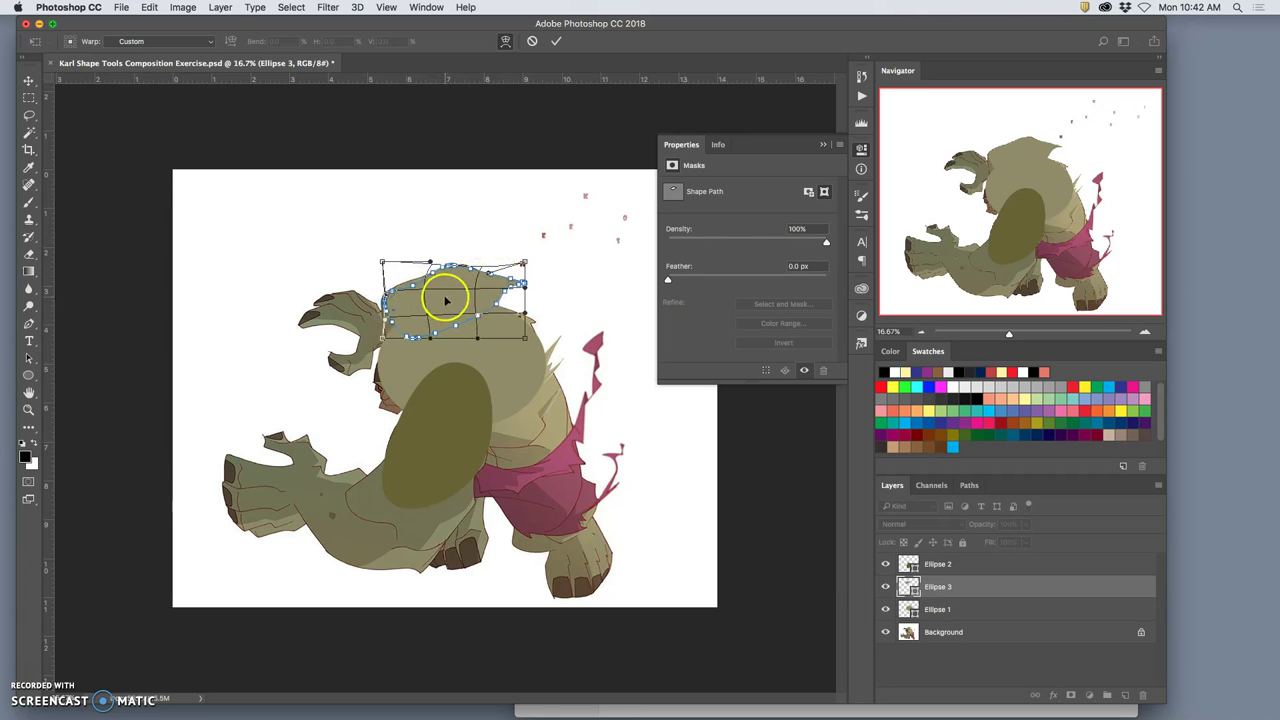
Warp the left side and upper edge of the shape to follow the hump's outline
{"action": "scroll", "coordinate": [446, 300], "scroll_direction": "up", "scroll_amount": 4}
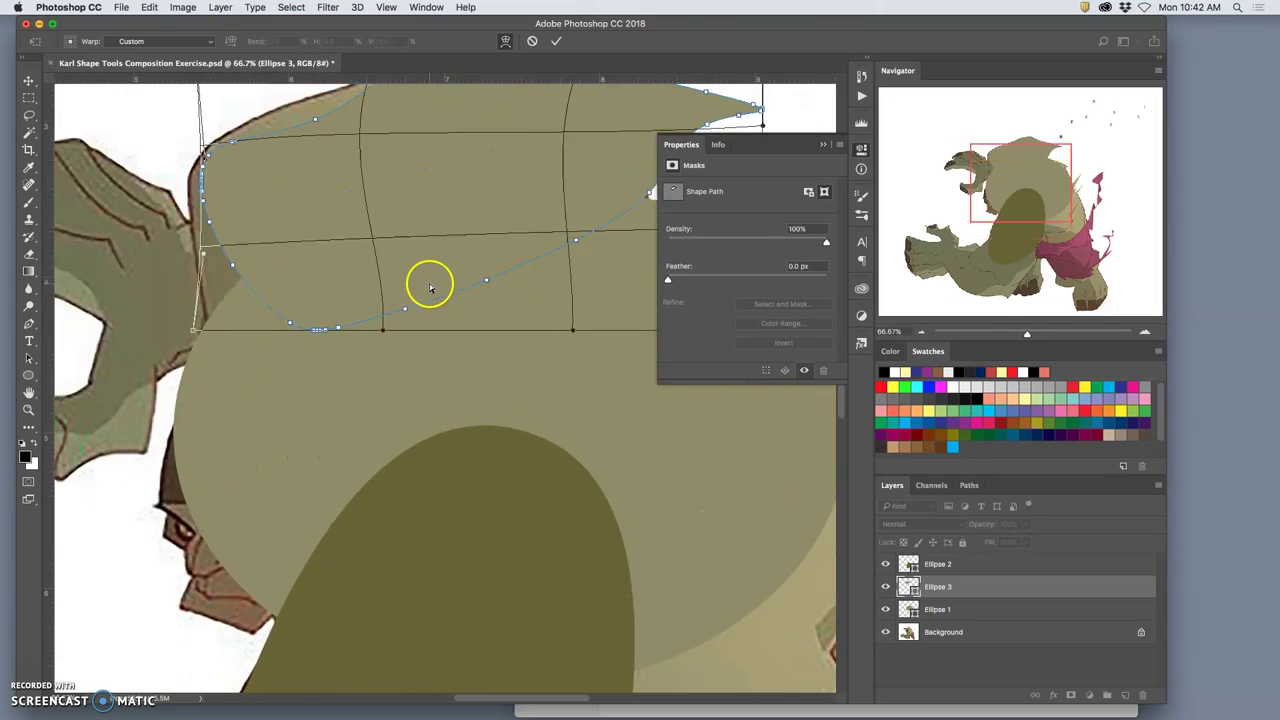
{"action": "scroll", "coordinate": [430, 288], "scroll_direction": "up", "scroll_amount": 3}
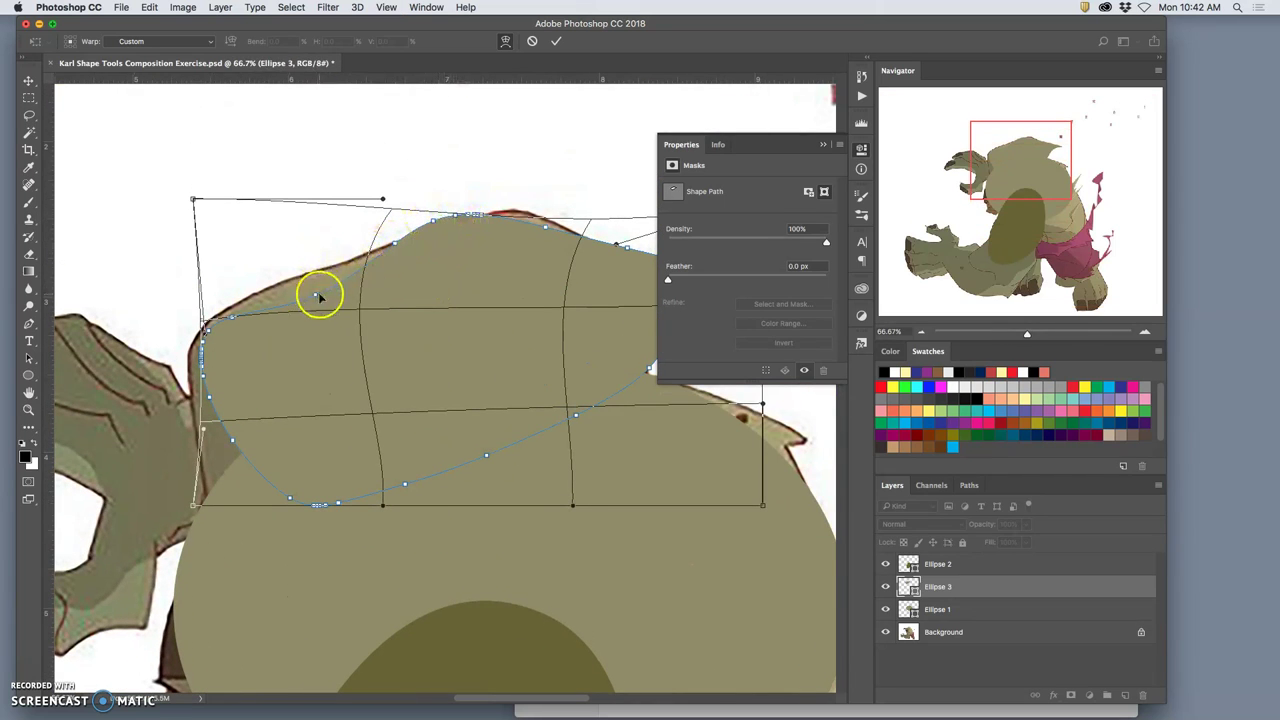
{"action": "left_click_drag", "start_coordinate": [325, 300], "coordinate": [290, 290]}
{"action": "left_click_drag", "start_coordinate": [229, 407], "coordinate": [229, 438]}
{"action": "left_click_drag", "start_coordinate": [229, 357], "coordinate": [218, 326]}
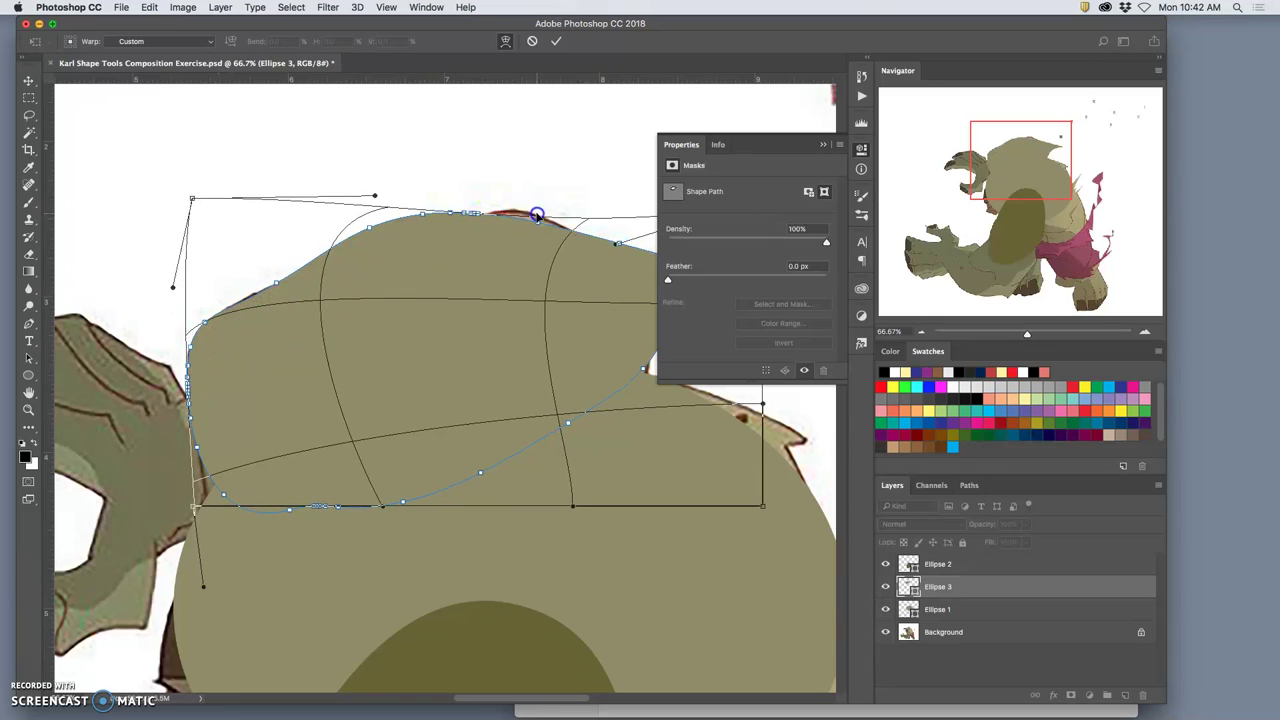
{"action": "left_click_drag", "start_coordinate": [537, 216], "coordinate": [389, 249]}
{"action": "left_click_drag", "start_coordinate": [309, 289], "coordinate": [304, 286]}
Fine-tune the warp along the hump's upper-left slope so the shape's edge meets the dark outline
{"action": "key", "text": "super+plus"}
{"action": "key", "text": "super+plus"}
{"action": "key", "text": "super+plus"}
{"action": "scroll", "coordinate": [246, 264], "scroll_direction": "up", "scroll_amount": 5}
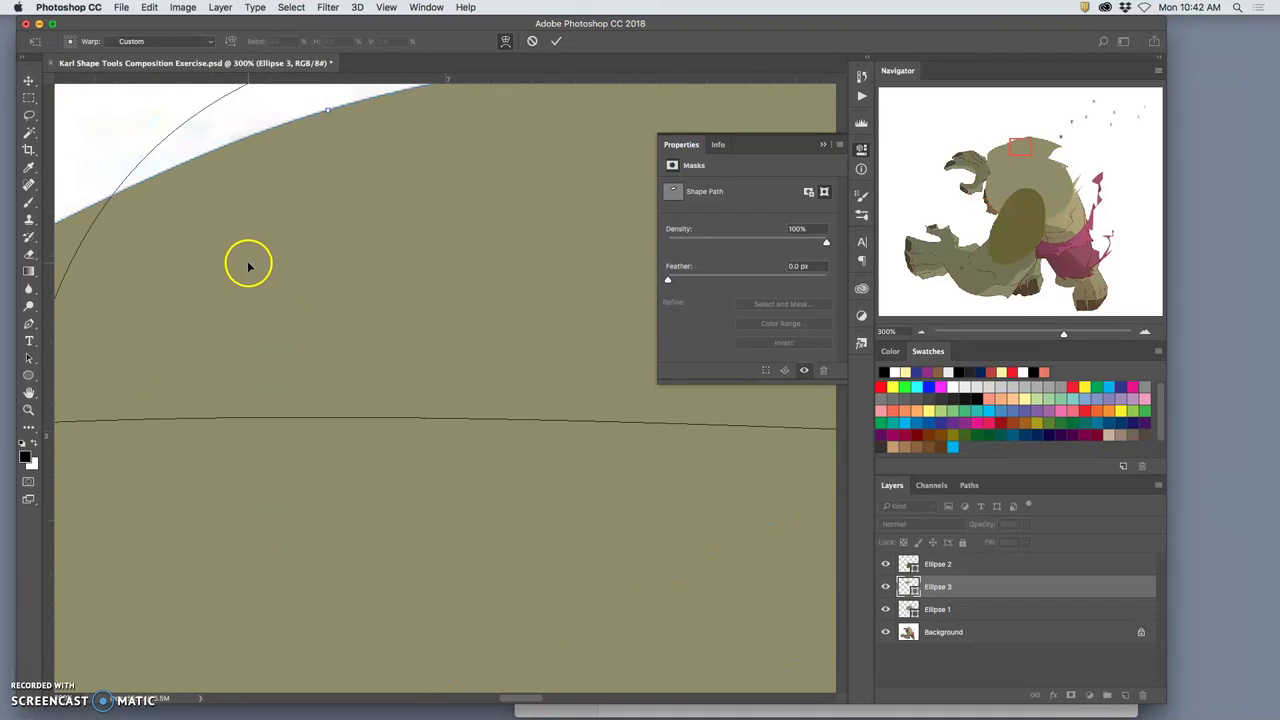
{"action": "scroll", "coordinate": [245, 265], "scroll_direction": "left", "scroll_amount": 5}
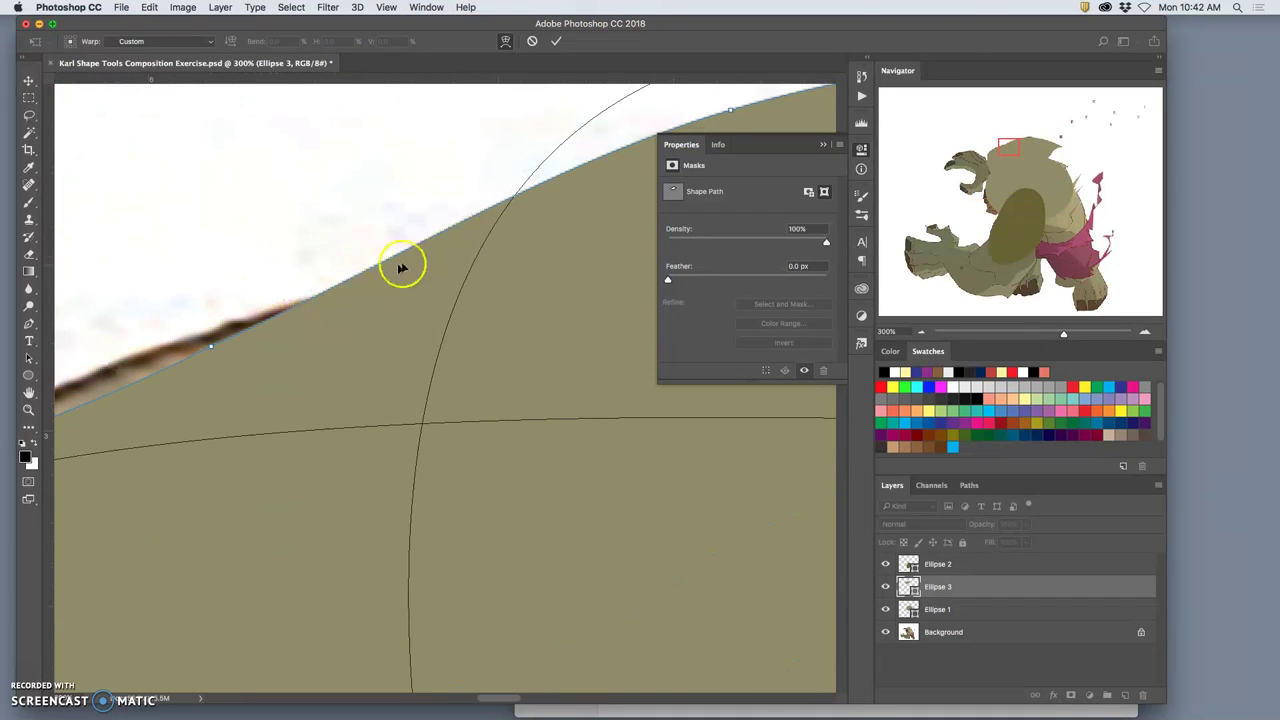
{"action": "scroll", "coordinate": [380, 275], "scroll_direction": "down", "scroll_amount": 5}
{"action": "scroll", "coordinate": [306, 278], "scroll_direction": "left", "scroll_amount": 3}
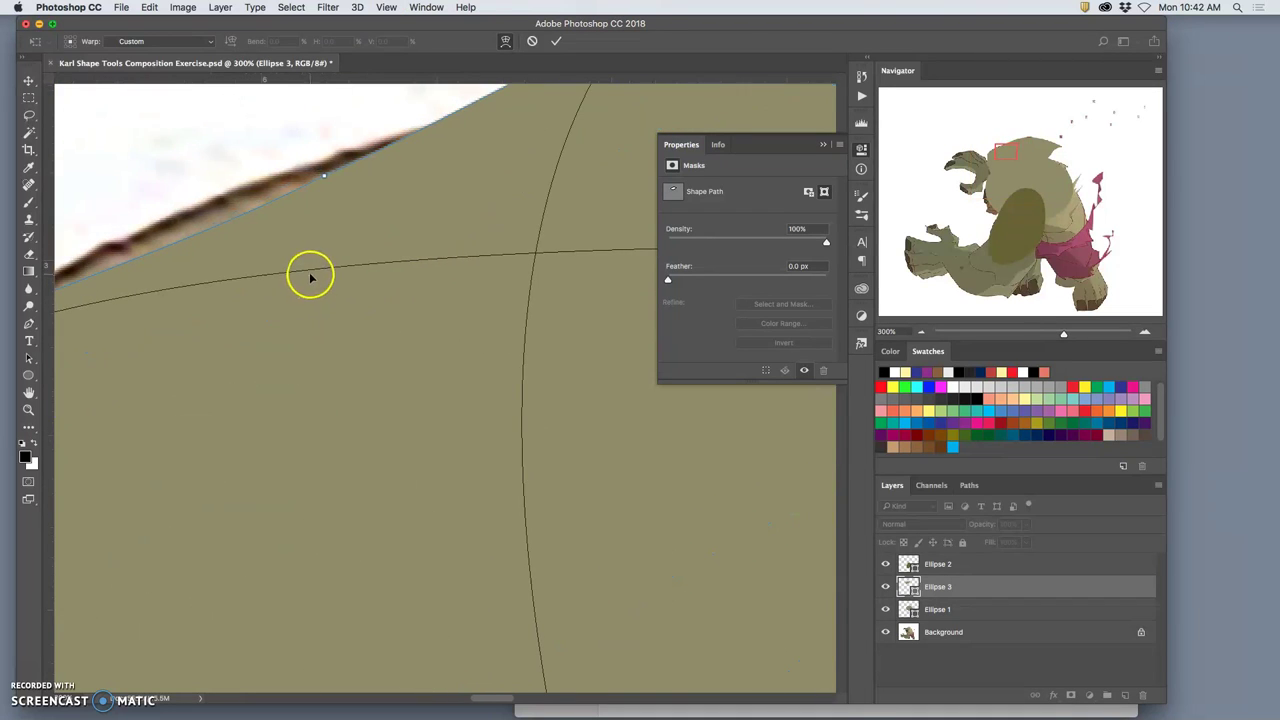
{"action": "key", "text": "super+minus"}
{"action": "key", "text": "super+minus"}
{"action": "key", "text": "super+minus"}
{"action": "left_click_drag", "start_coordinate": [394, 358], "coordinate": [397, 352]}
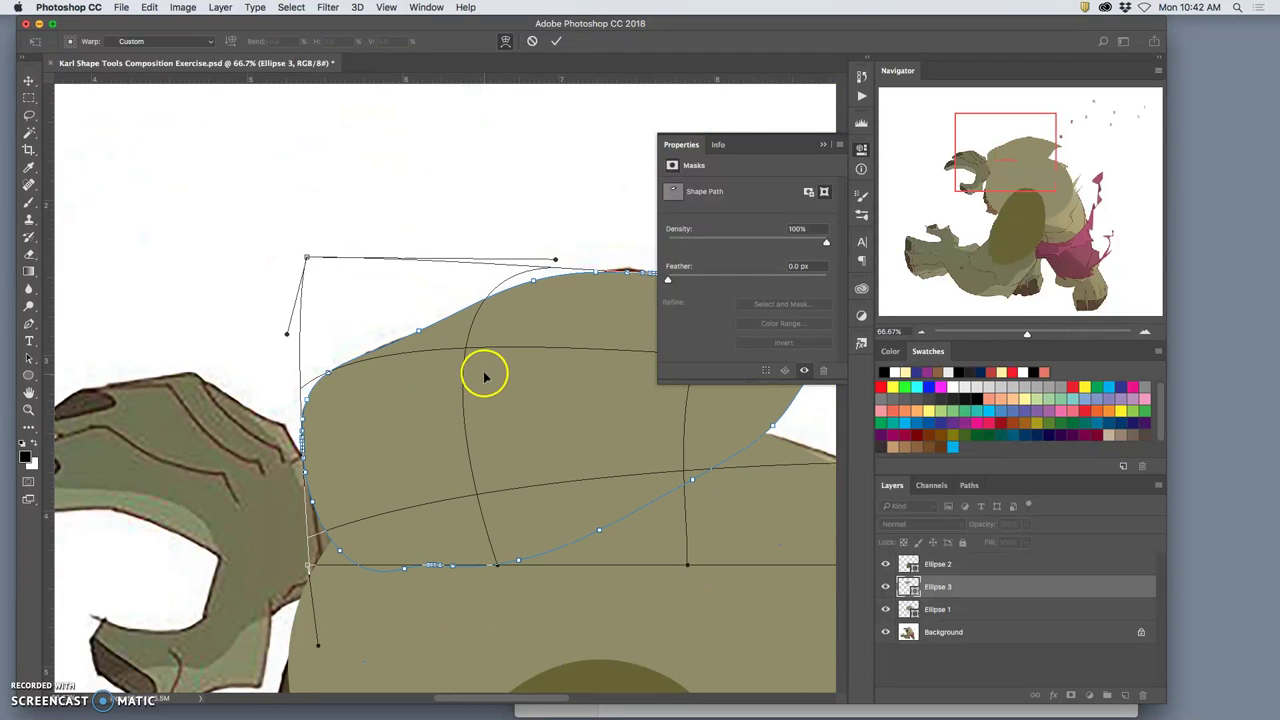
Warp the pointed right end of the shape inward to the hump's right edge and apply the transformation
{"action": "scroll", "coordinate": [480, 375], "scroll_direction": "right", "scroll_amount": 5}
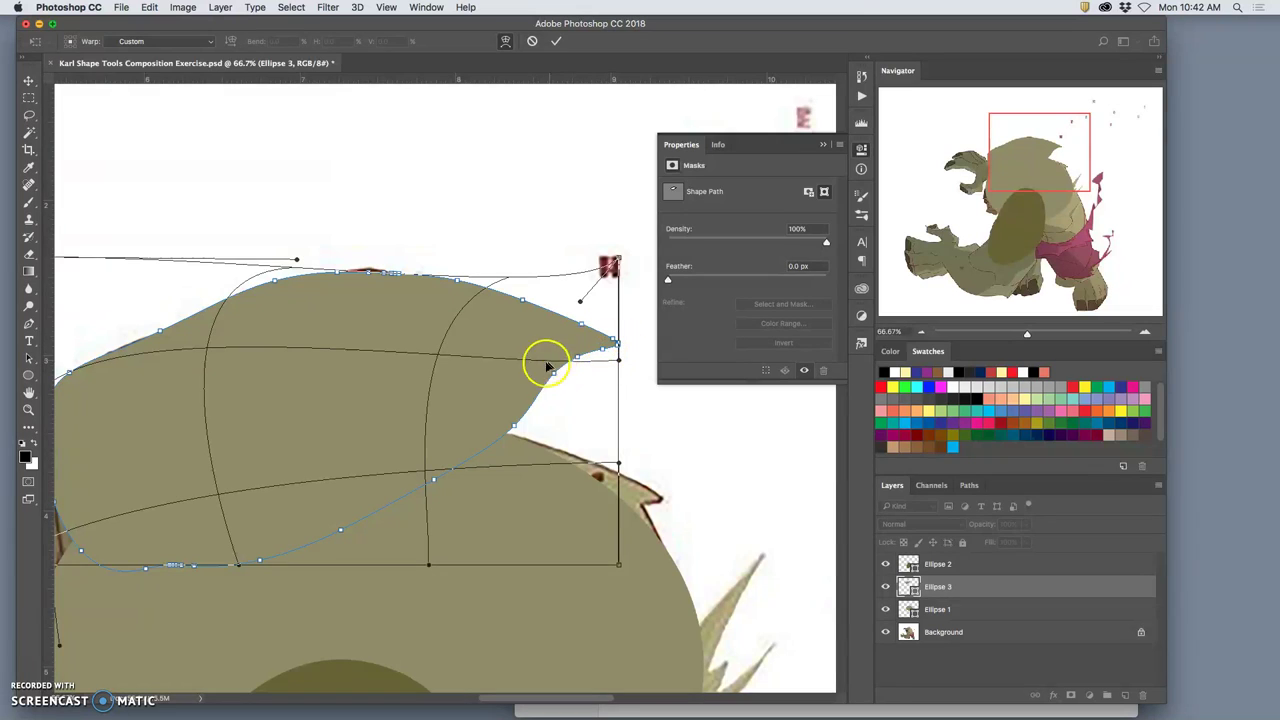
{"action": "left_click_drag", "start_coordinate": [517, 397], "coordinate": [506, 409]}
{"action": "left_click_drag", "start_coordinate": [602, 368], "coordinate": [481, 366]}
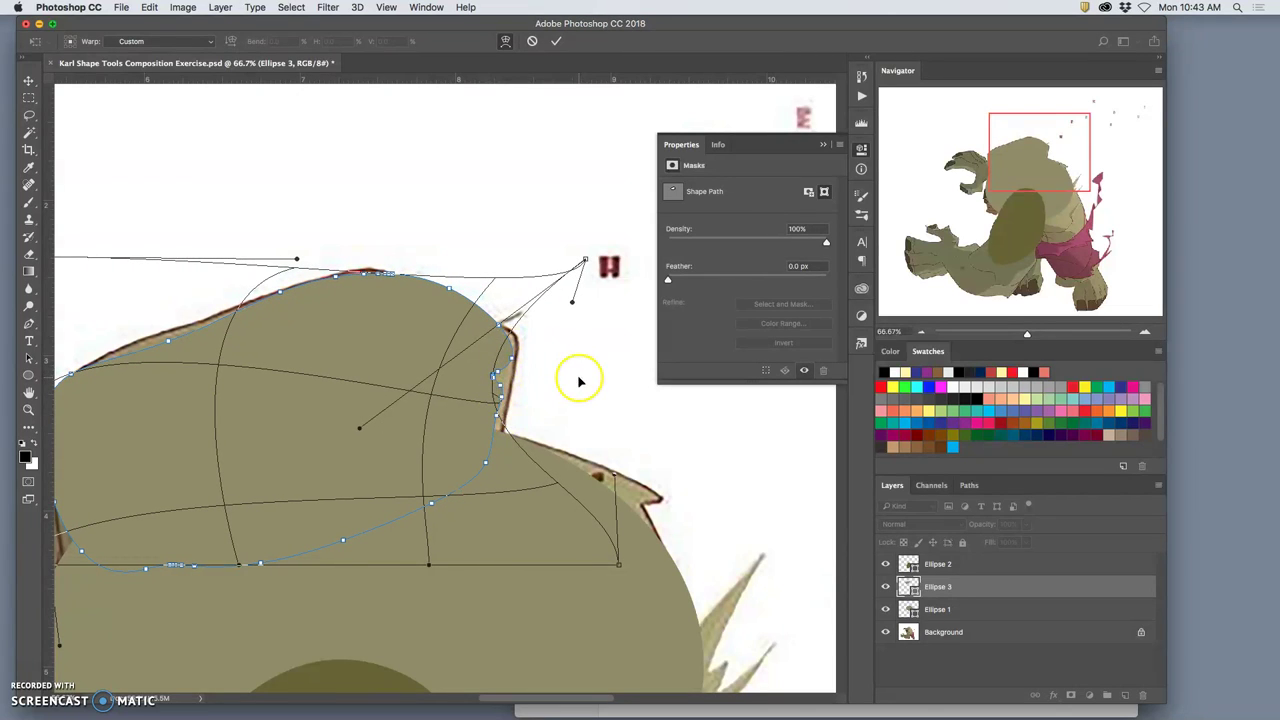
{"action": "key", "text": "Return"}
{"action": "key", "text": "u"}
{"action": "left_click_drag", "start_coordinate": [571, 372], "coordinate": [579, 376]}
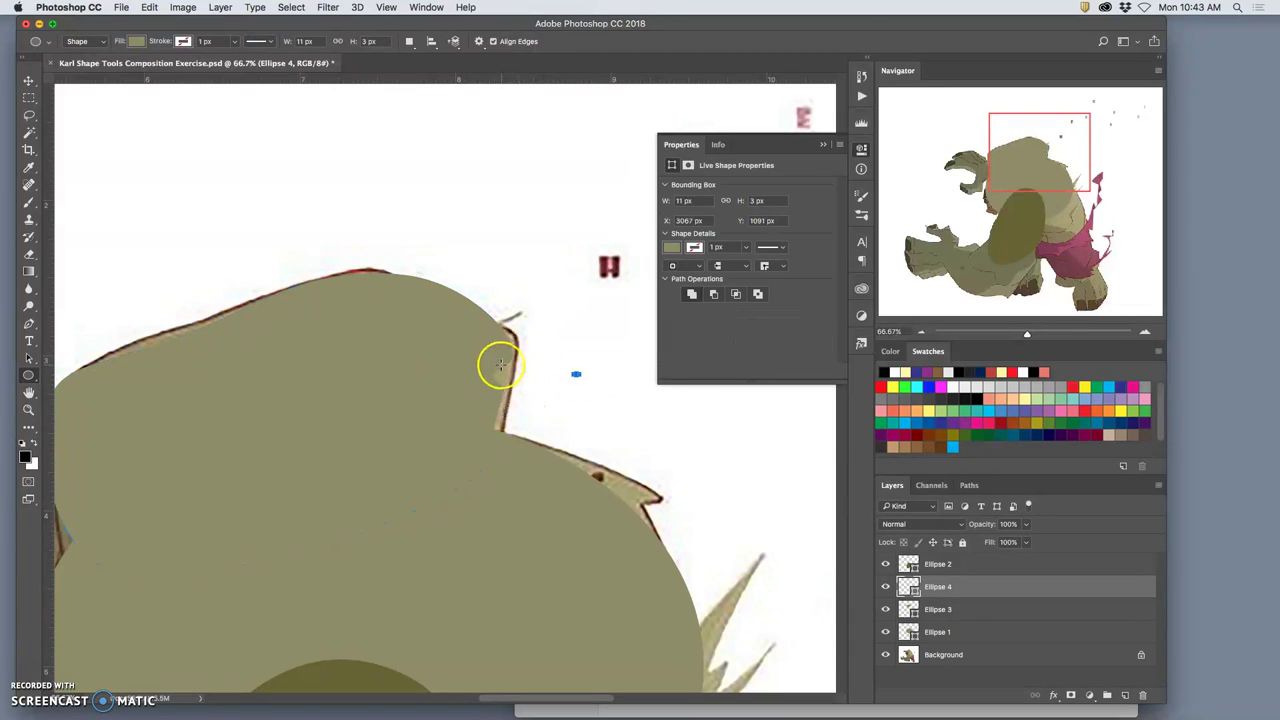
{"action": "left_click", "coordinate": [459, 370]}
{"action": "left_click", "coordinate": [604, 371]}
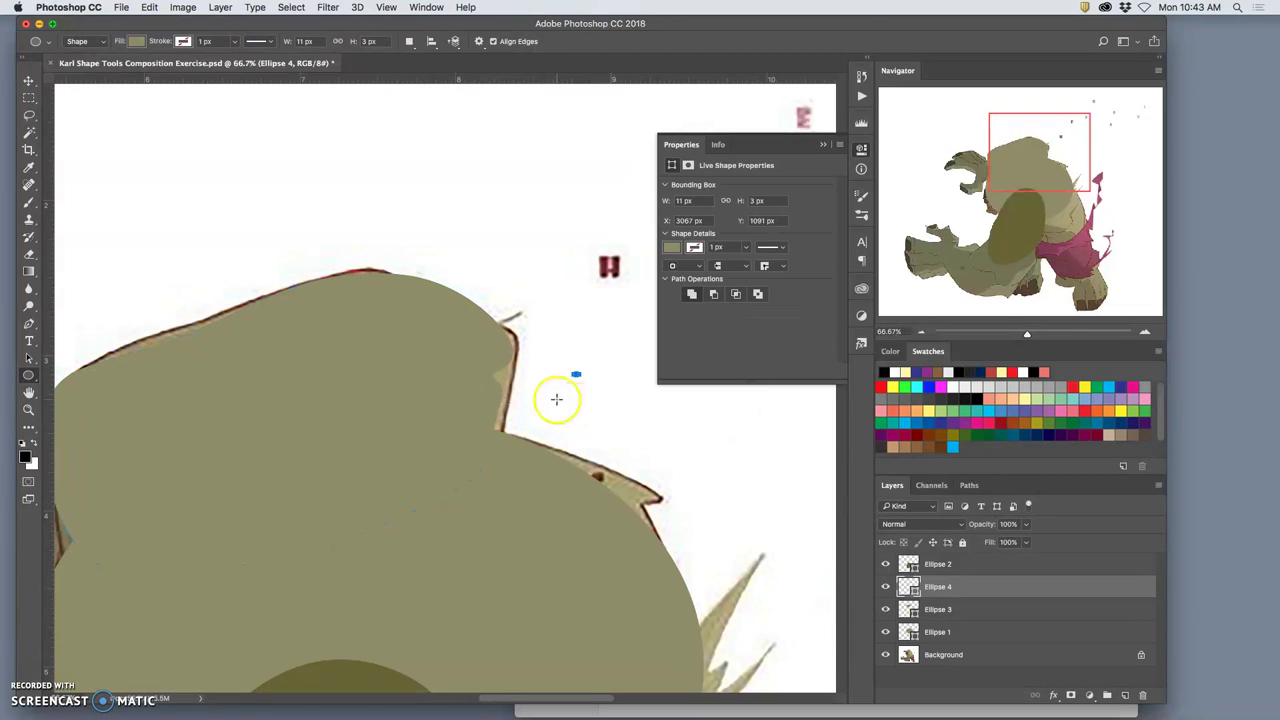
{"action": "right_click", "coordinate": [966, 590]}
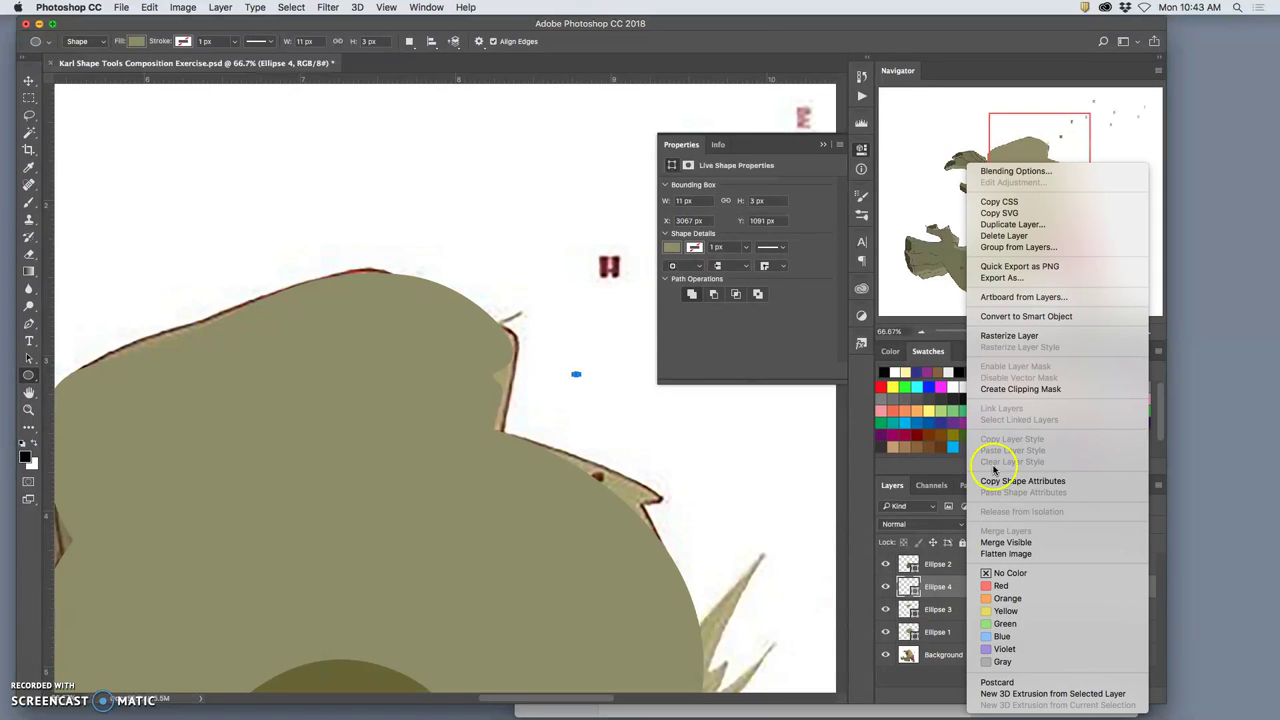
{"action": "left_click", "coordinate": [1008, 336]}
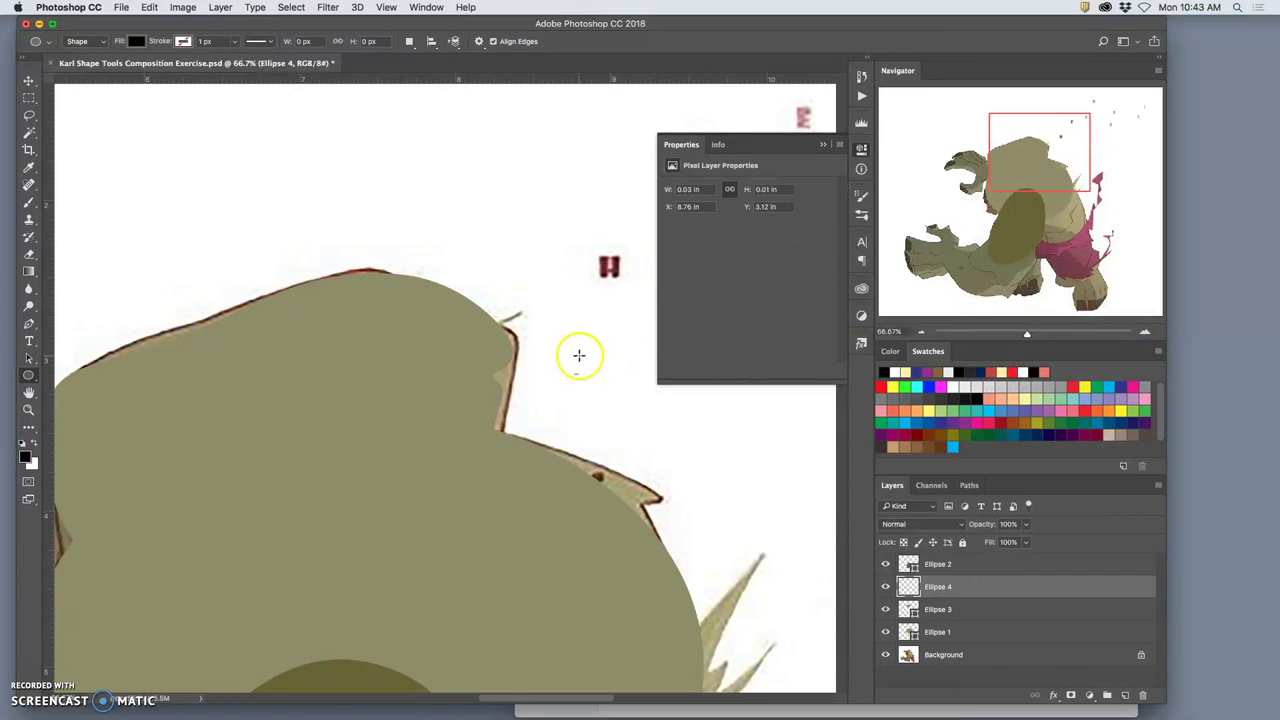
{"action": "left_click", "coordinate": [28, 114]}
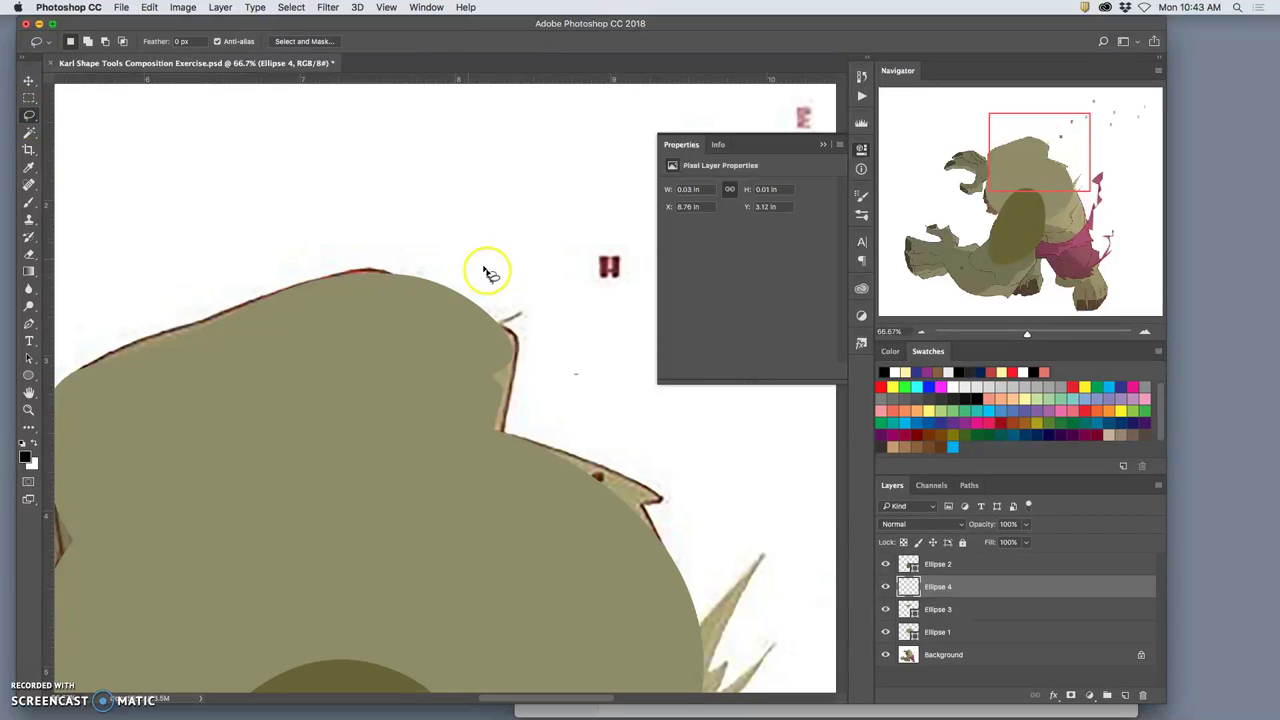
{"action": "left_click", "coordinate": [537, 300]}
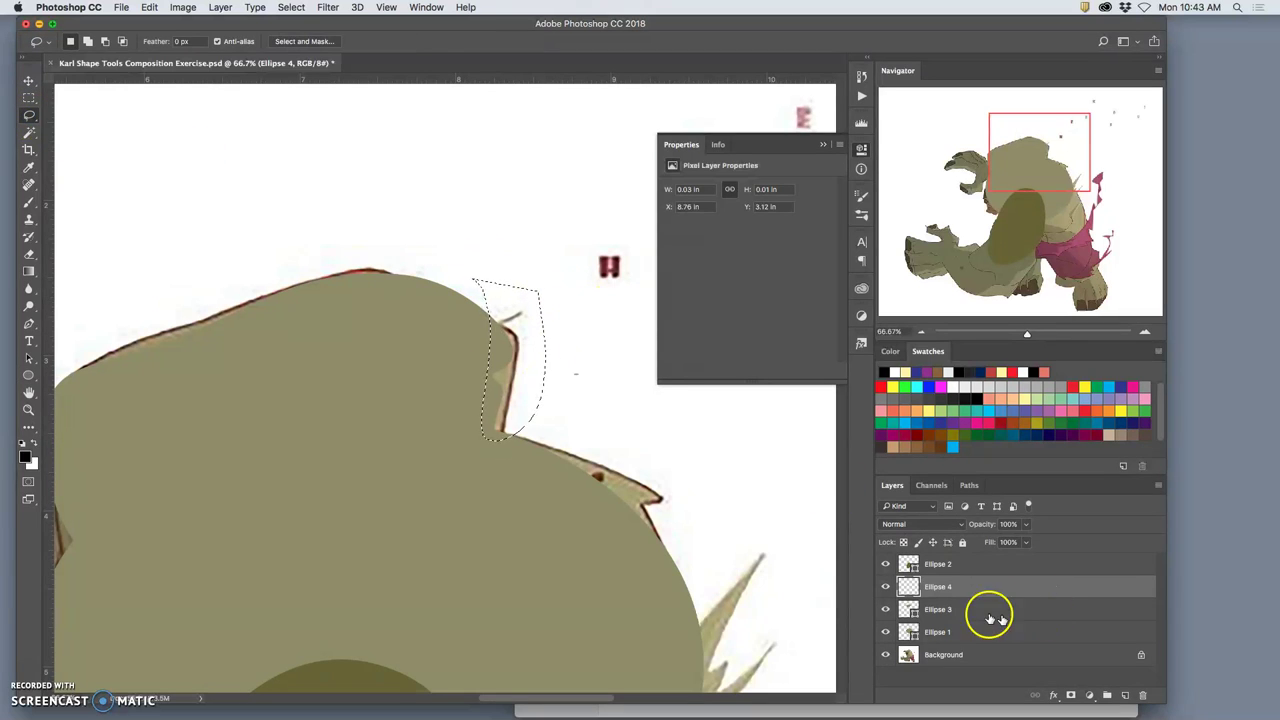
{"action": "left_click", "coordinate": [948, 607]}
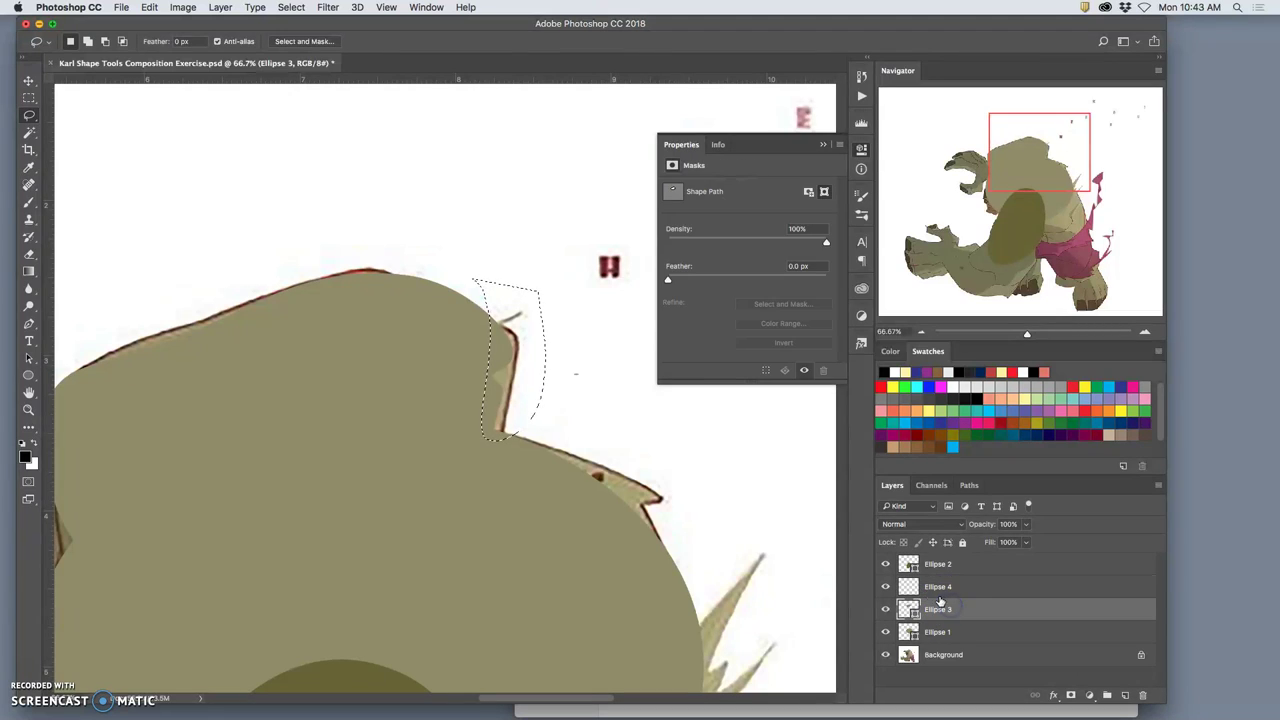
{"action": "left_click", "coordinate": [928, 590]}
{"action": "left_click", "coordinate": [882, 587]}
{"action": "left_click", "coordinate": [882, 587]}
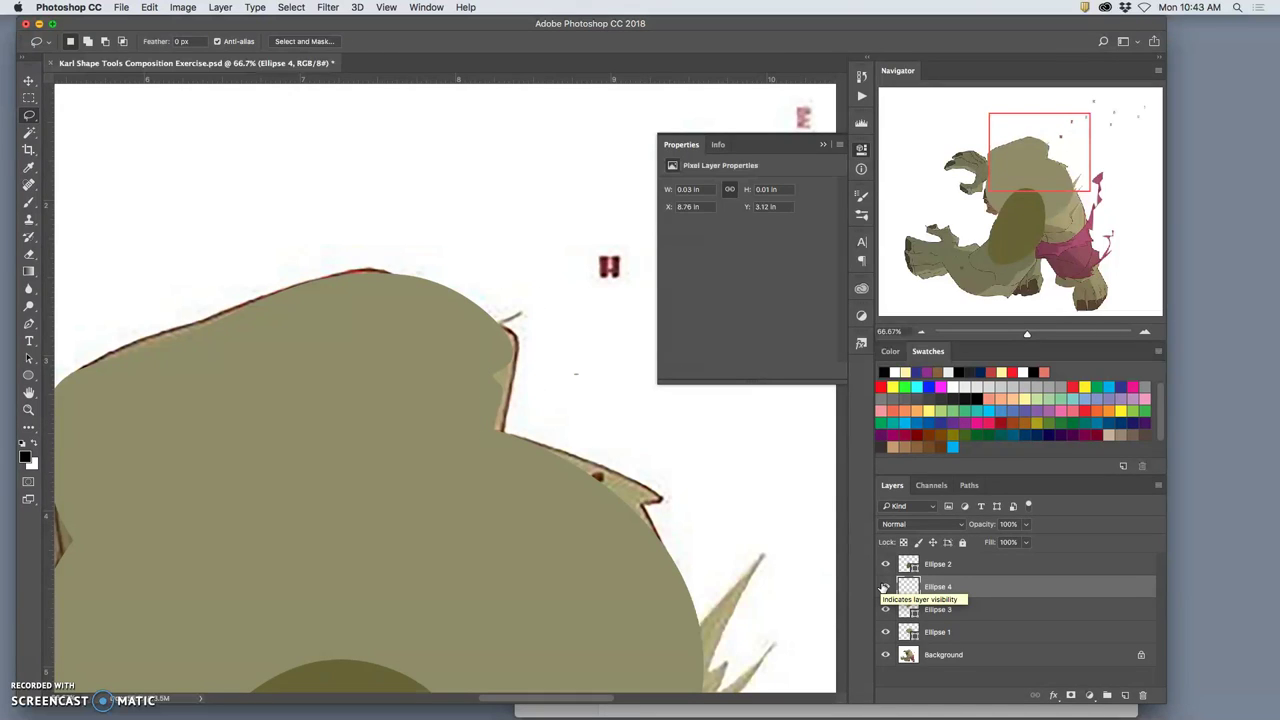
{"action": "key", "text": "alt+super+z"}
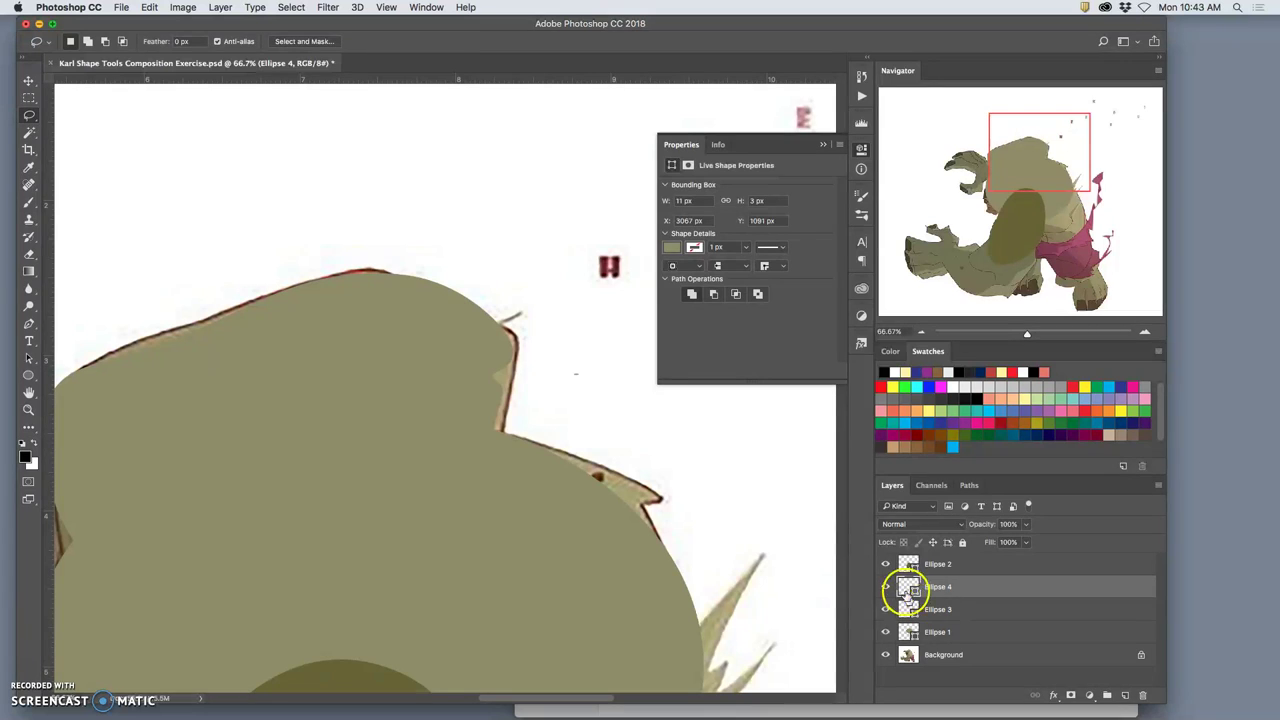
{"action": "left_click", "coordinate": [887, 565]}
{"action": "left_click", "coordinate": [887, 565]}
Rasterize the Ellipse 3 layer, lasso the hump's right edge and delete the selected part of the shape
{"action": "left_click", "coordinate": [985, 609]}
{"action": "right_click", "coordinate": [985, 609]}
{"action": "left_click", "coordinate": [1022, 336]}
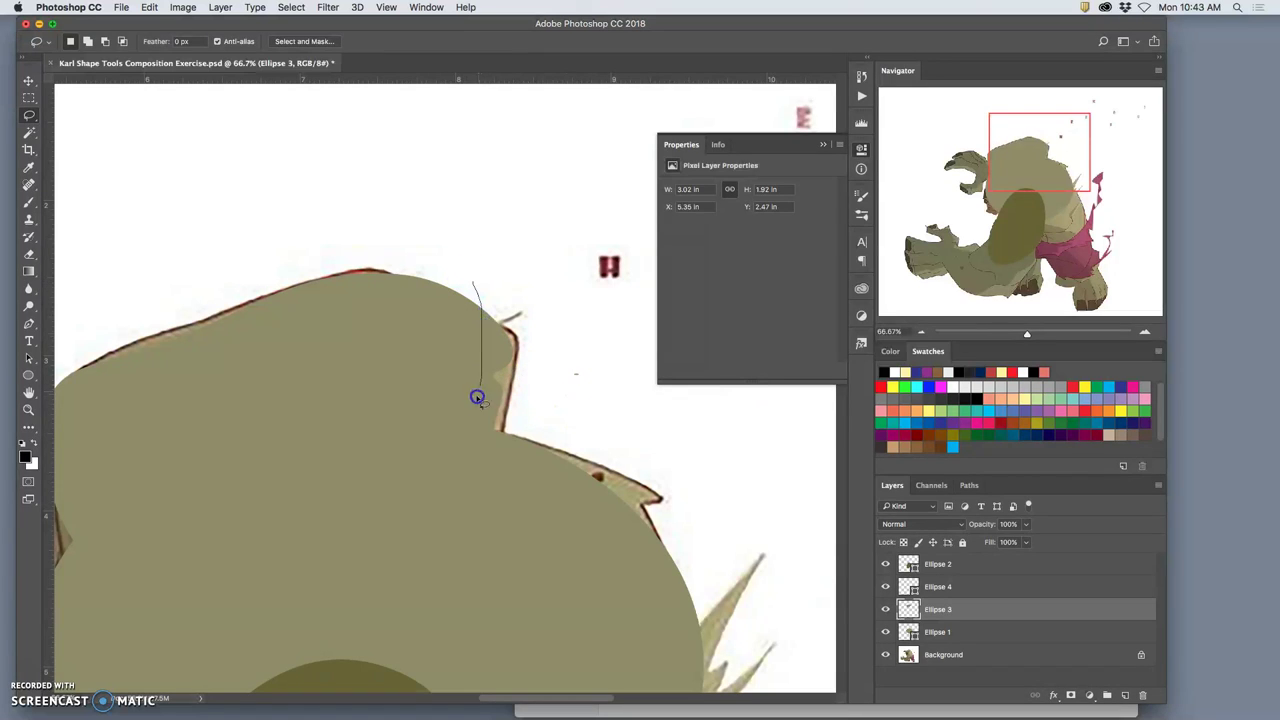
{"action": "left_click_drag", "start_coordinate": [529, 442], "coordinate": [538, 320]}
{"action": "key", "text": "Delete"}
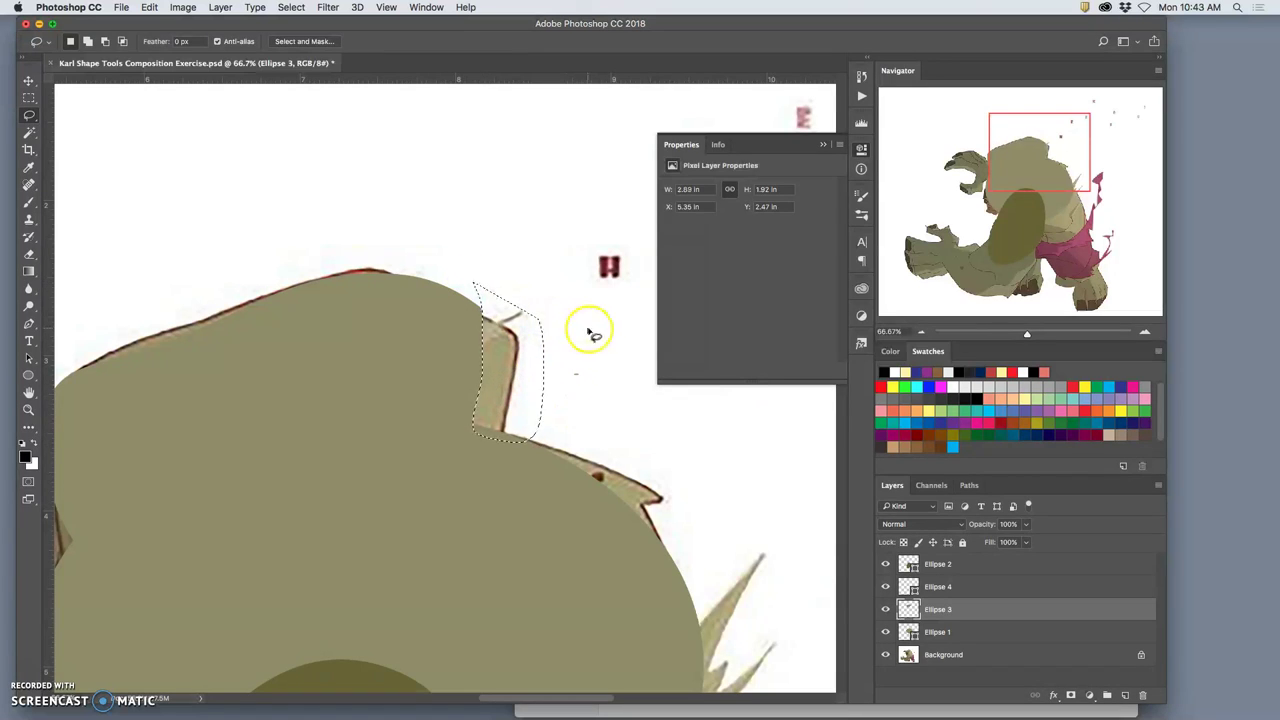
Undo the lasso deletion and the rasterizing of the Ellipse 3 layer to restore it as an editable shape
{"action": "key", "text": "super+d"}
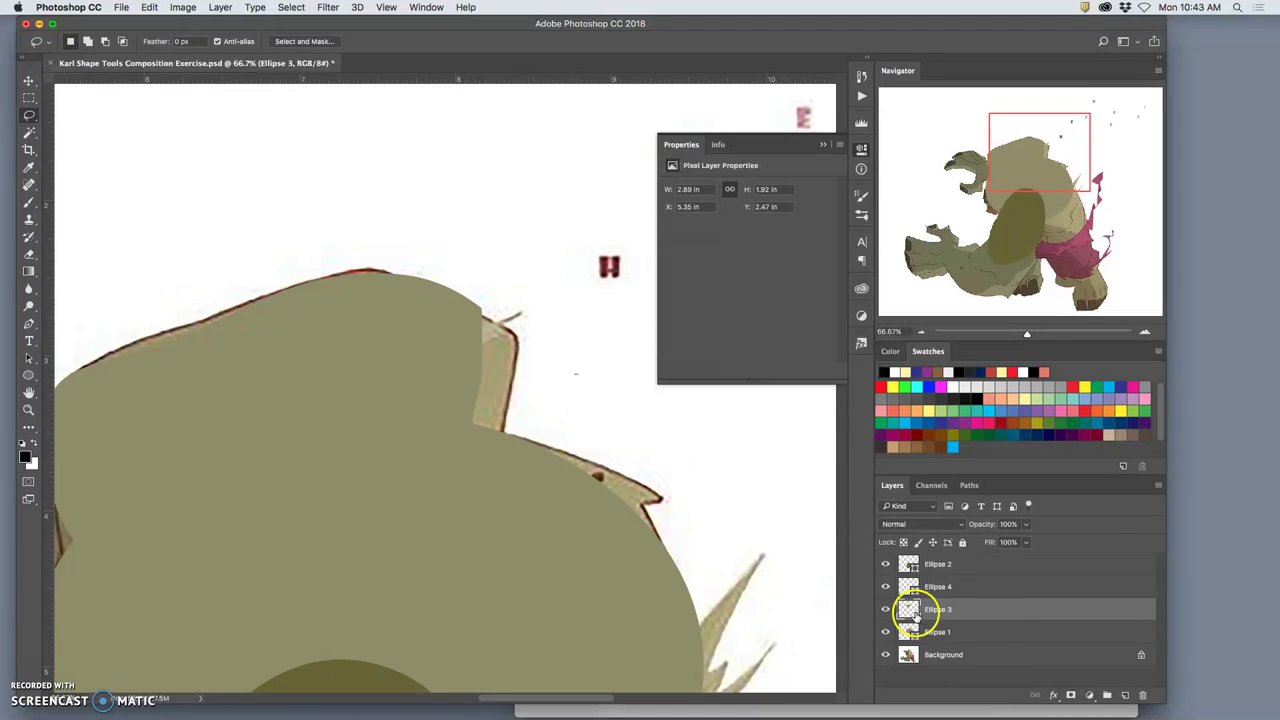
{"action": "scroll", "coordinate": [551, 466], "scroll_direction": "up", "scroll_amount": 8}
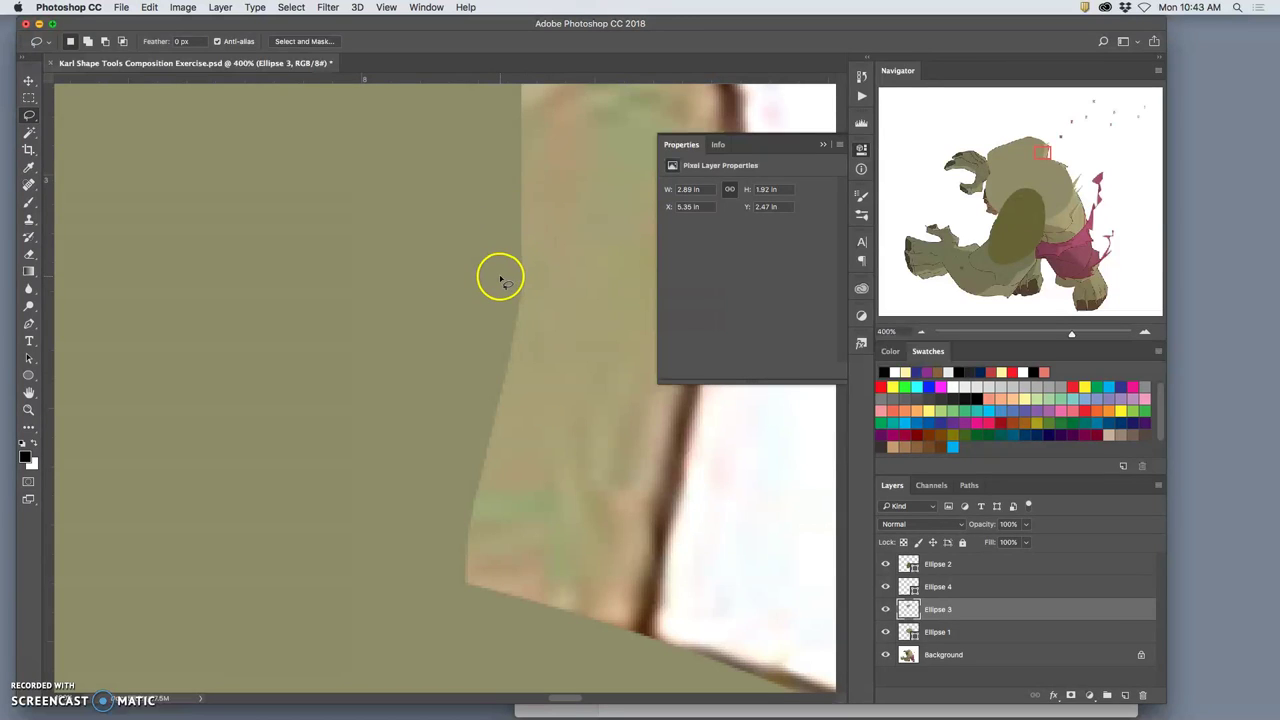
{"action": "key", "text": "super+z"}
{"action": "key", "text": "super+alt+z"}
{"action": "key", "text": "super+alt+z"}
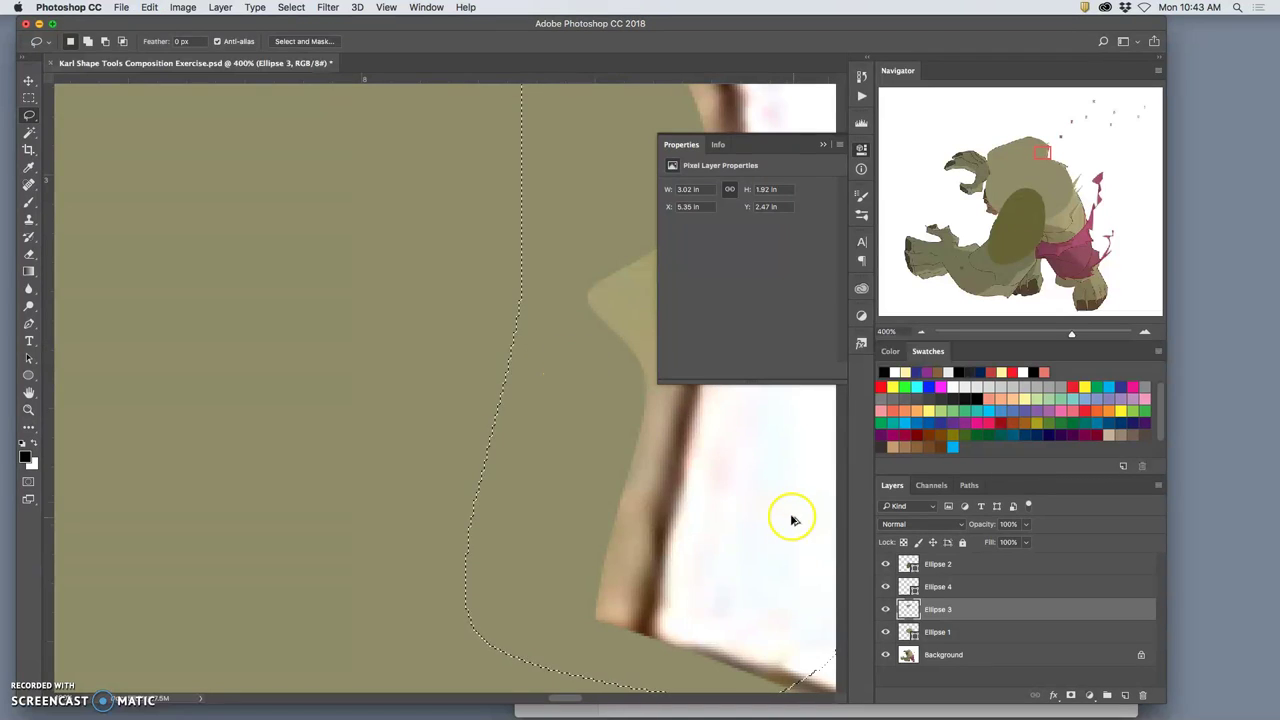
{"action": "left_click", "coordinate": [783, 515]}
{"action": "left_click", "coordinate": [908, 609]}
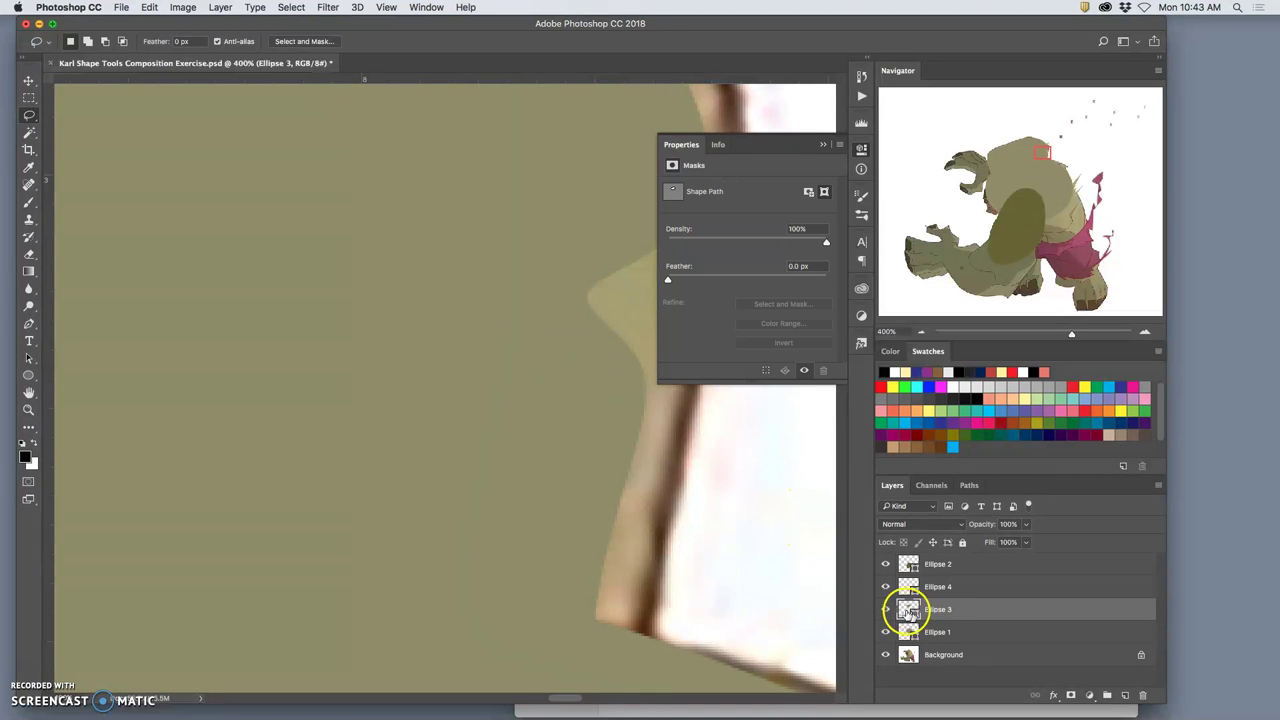
{"action": "key", "text": "super+minus"}
{"action": "key", "text": "super+minus"}
{"action": "key", "text": "super+minus"}
{"action": "key", "text": "super+minus"}
{"action": "key", "text": "super+minus"}
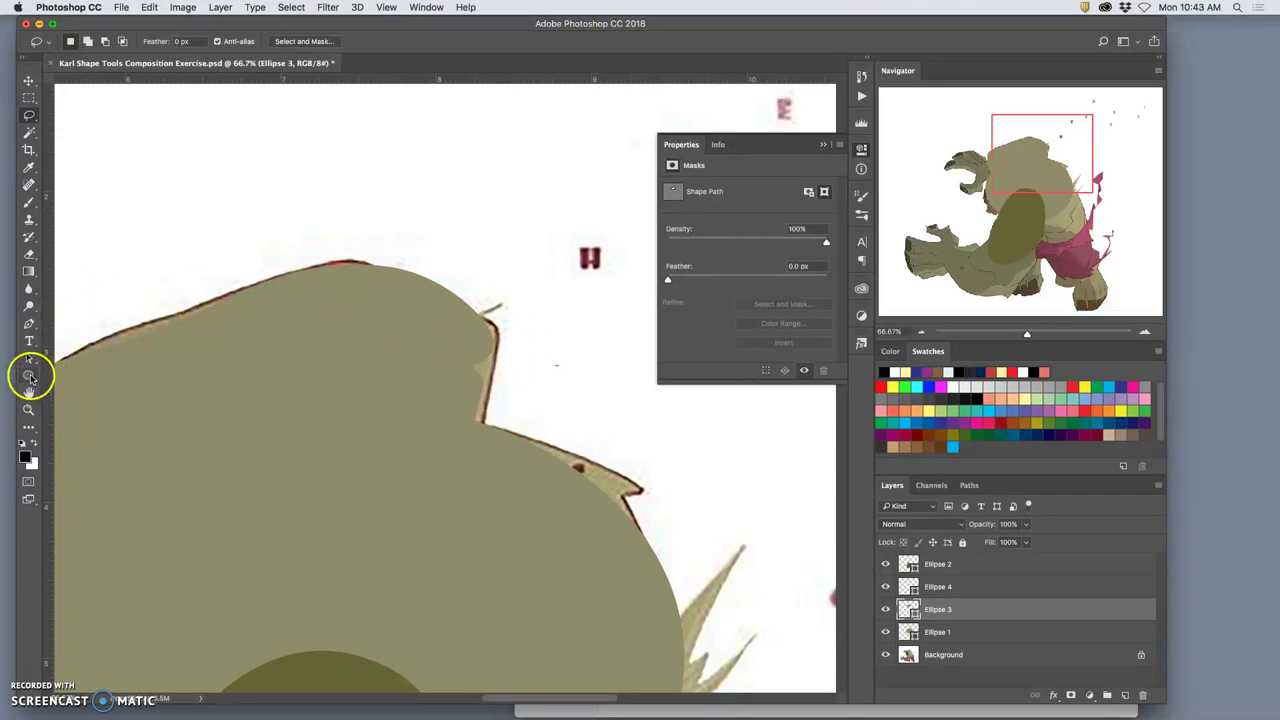
Draw a rounded rectangle about 294 × 325 px with a 10 px radius, rotate it clockwise and position it over the hump's right edge
{"action": "left_click", "coordinate": [30, 378]}
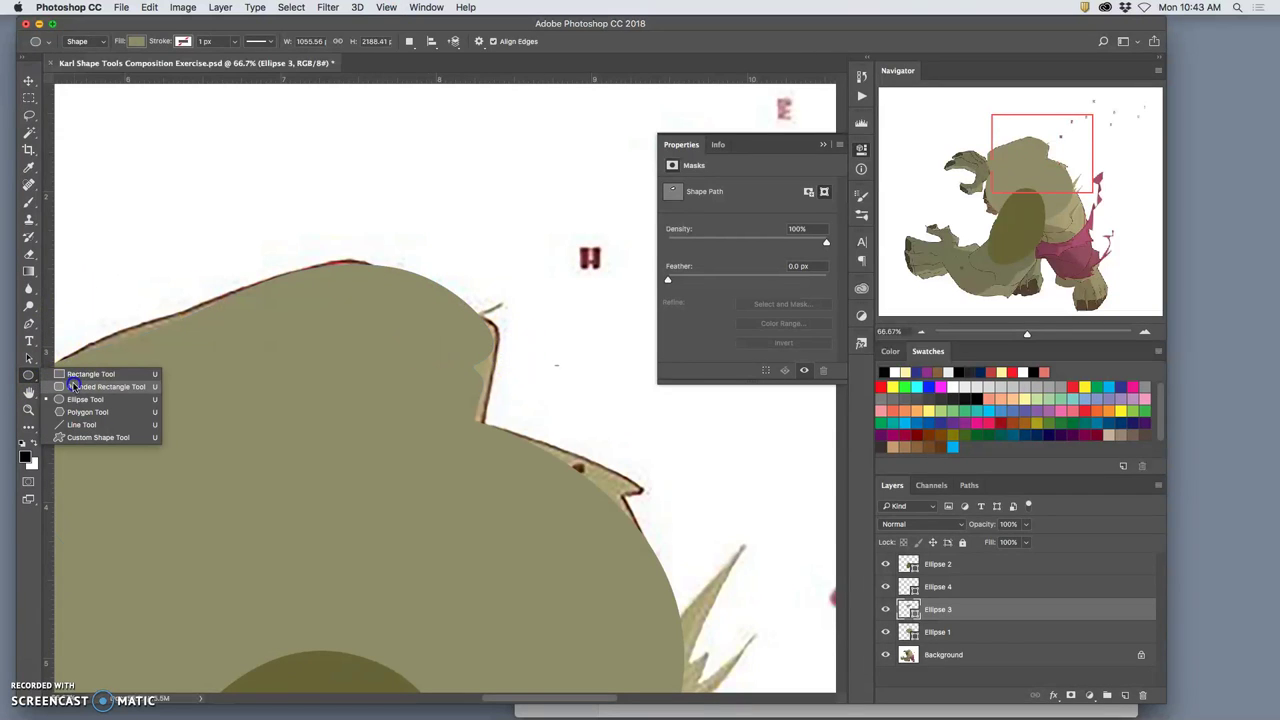
{"action": "left_click", "coordinate": [80, 386]}
{"action": "left_click_drag", "start_coordinate": [344, 189], "coordinate": [472, 332]}
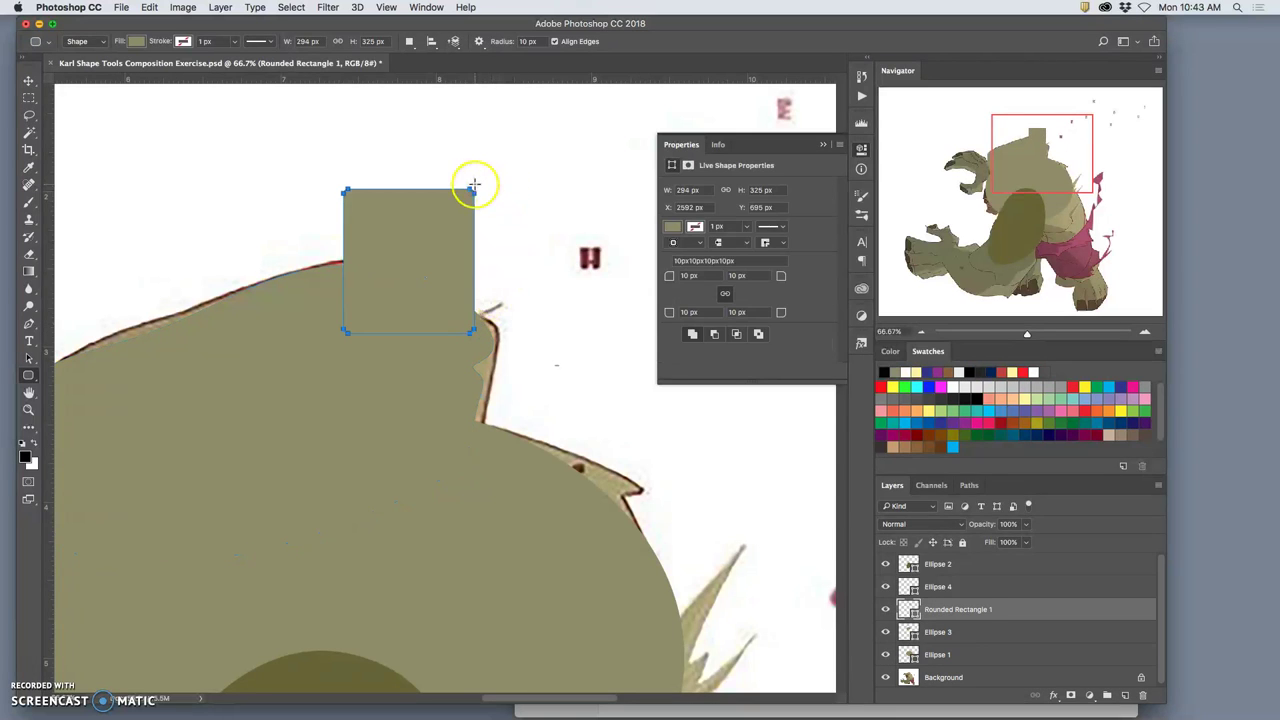
{"action": "key", "text": "ctrl+t"}
{"action": "left_click_drag", "start_coordinate": [486, 171], "coordinate": [506, 210]}
{"action": "left_click_drag", "start_coordinate": [449, 240], "coordinate": [457, 352]}
Distort the rounded rectangle's corners to follow the hump's right edge and slope
{"action": "right_click", "coordinate": [430, 421]}
{"action": "left_click", "coordinate": [455, 479]}
{"action": "left_click_drag", "start_coordinate": [466, 464], "coordinate": [480, 470]}
{"action": "left_click_drag", "start_coordinate": [490, 324], "coordinate": [502, 329]}
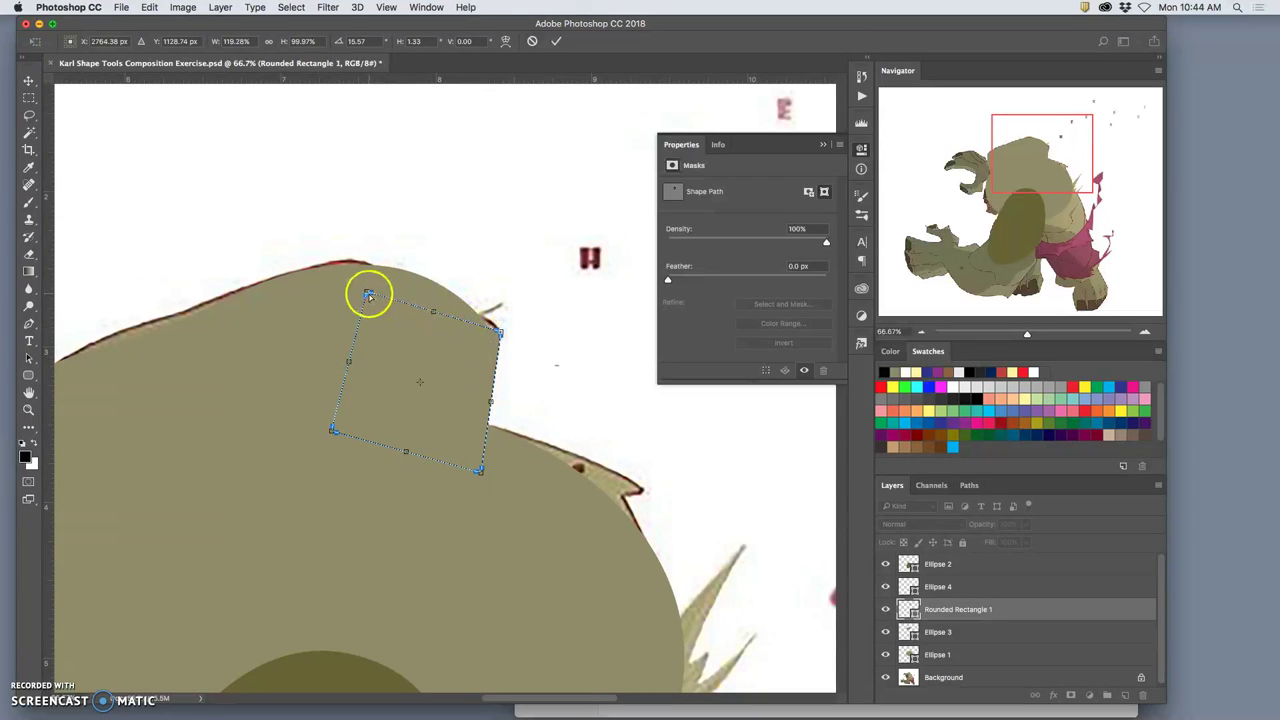
{"action": "left_click_drag", "start_coordinate": [369, 295], "coordinate": [369, 286]}
Warp the rounded rectangle's upper edge into a curve matching the hump's top and apply the transformation
{"action": "right_click", "coordinate": [412, 352]}
{"action": "left_click", "coordinate": [437, 432]}
{"action": "left_click_drag", "start_coordinate": [437, 323], "coordinate": [428, 291]}
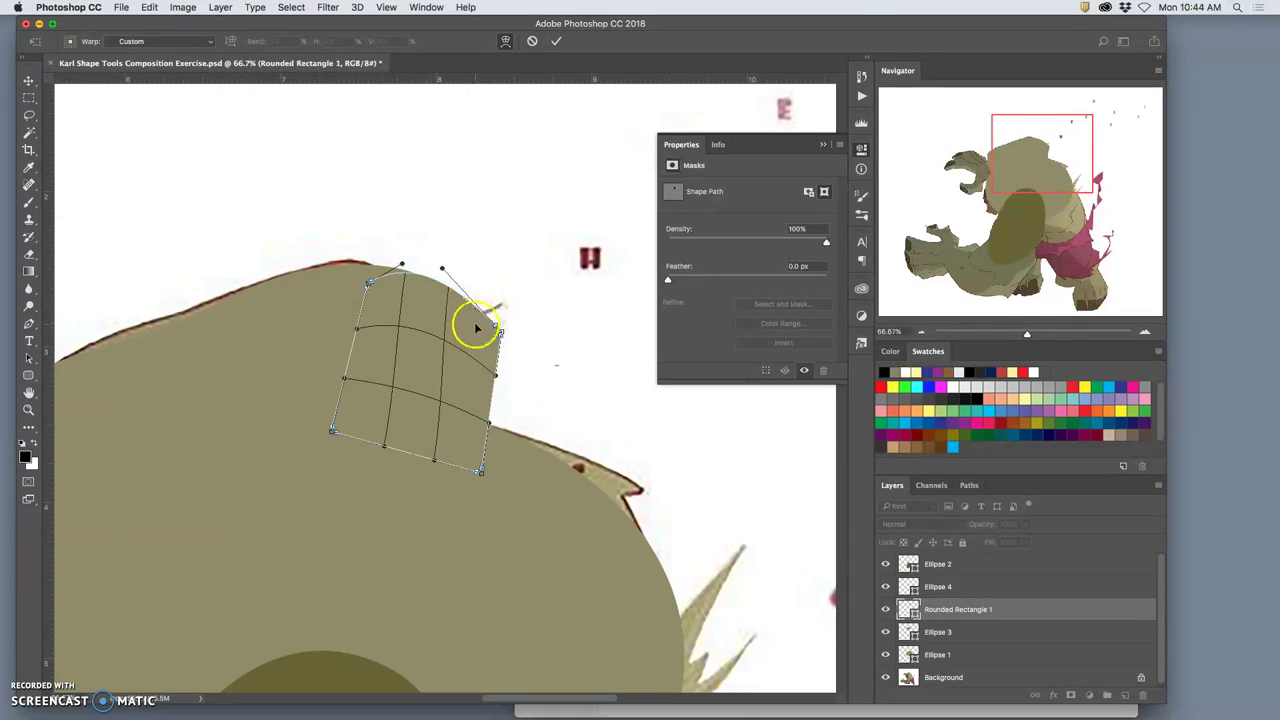
{"action": "key", "text": "Return"}
{"action": "left_click", "coordinate": [554, 323]}
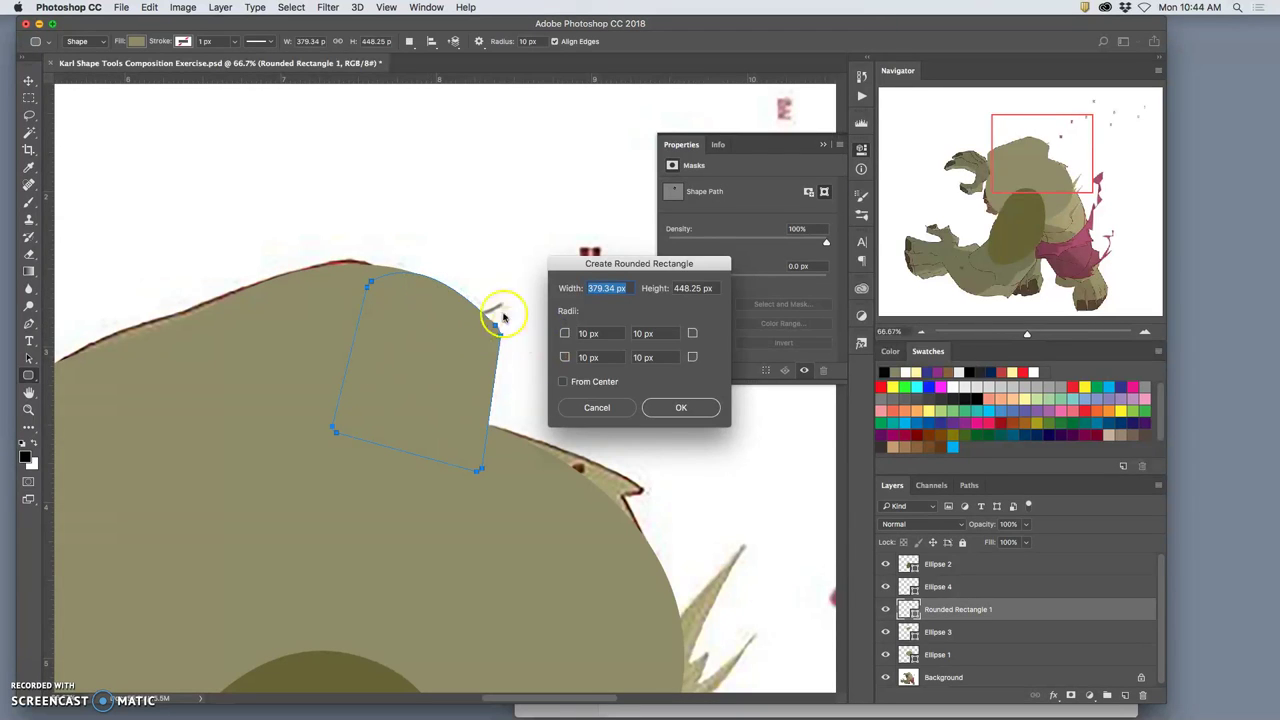
{"action": "left_click", "coordinate": [597, 408]}
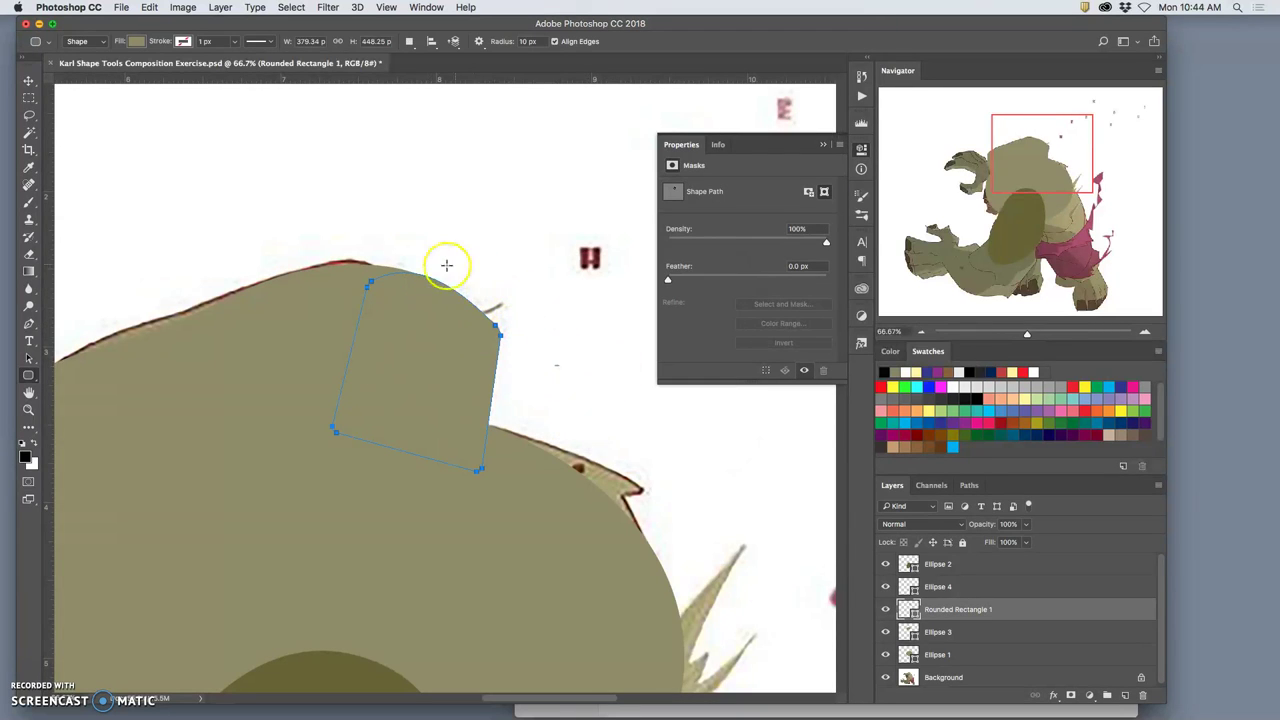
Toggle the visibility of the Background, Ellipse 1 and Ellipse 3 layers to examine how the hump shapes combine
{"action": "left_click", "coordinate": [29, 115]}
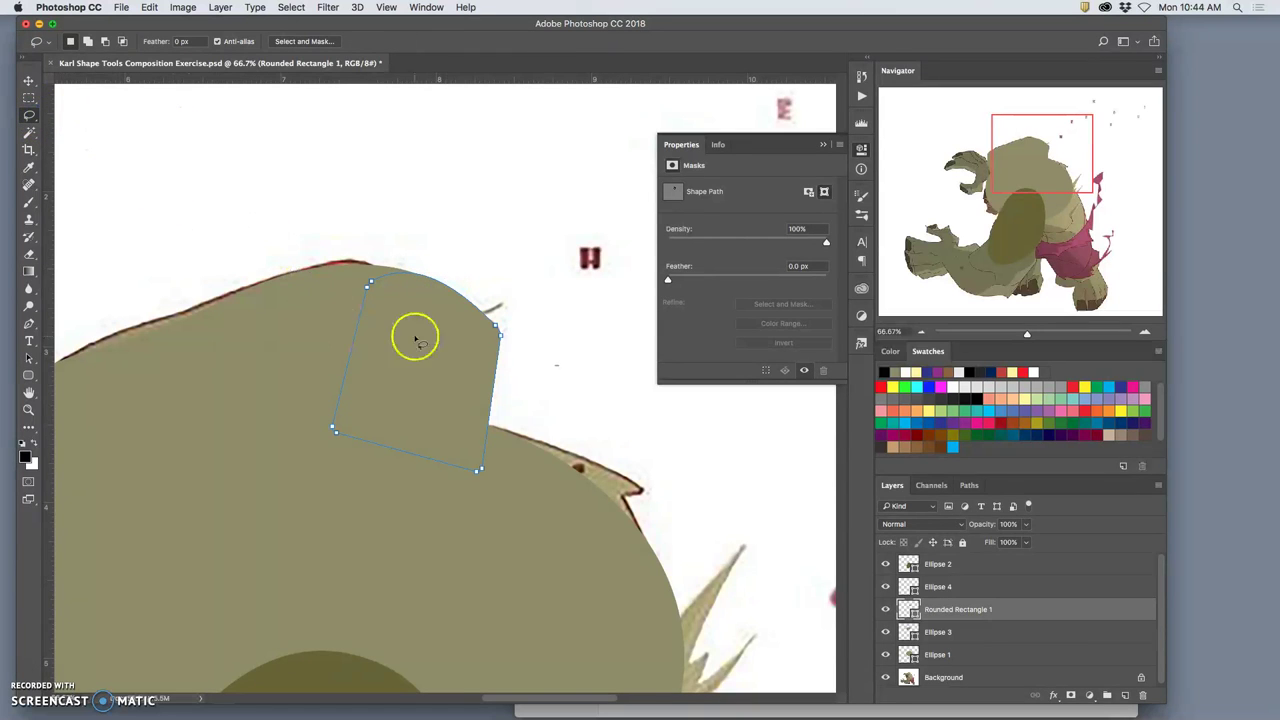
{"action": "left_click", "coordinate": [886, 679]}
{"action": "left_click", "coordinate": [885, 654]}
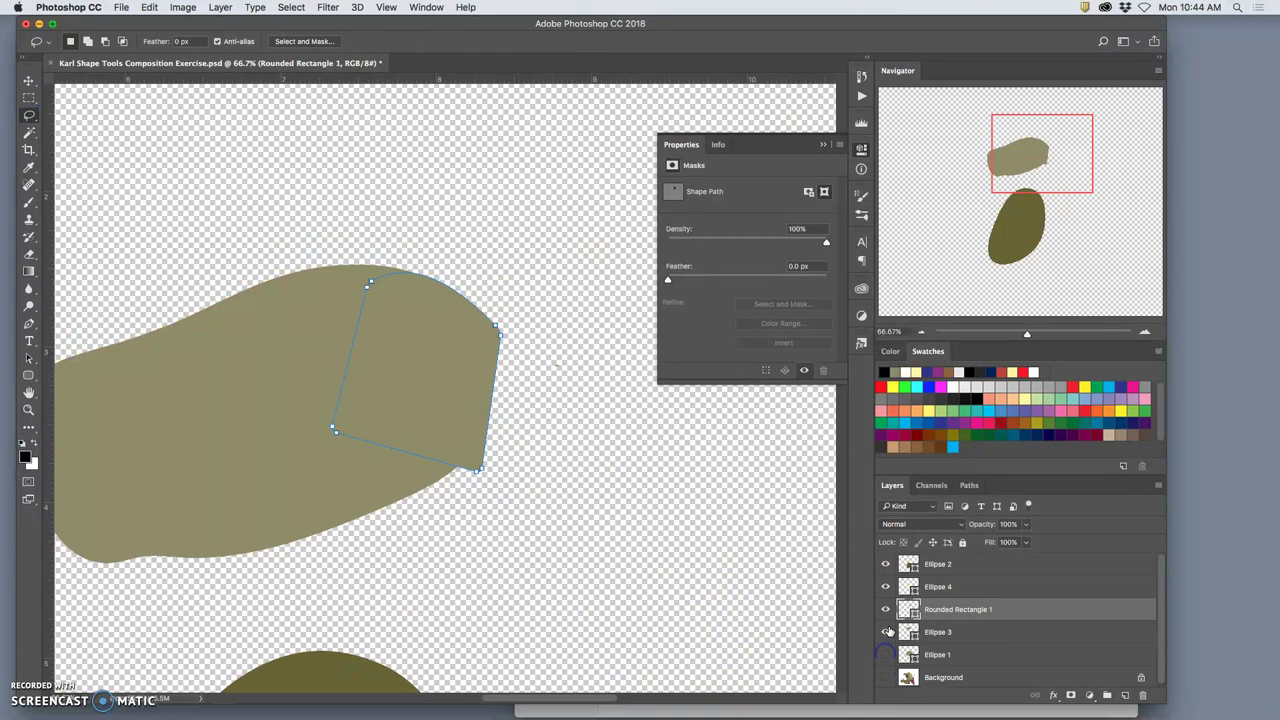
{"action": "left_click", "coordinate": [886, 632]}
{"action": "left_click", "coordinate": [886, 632]}
{"action": "left_click", "coordinate": [945, 589]}
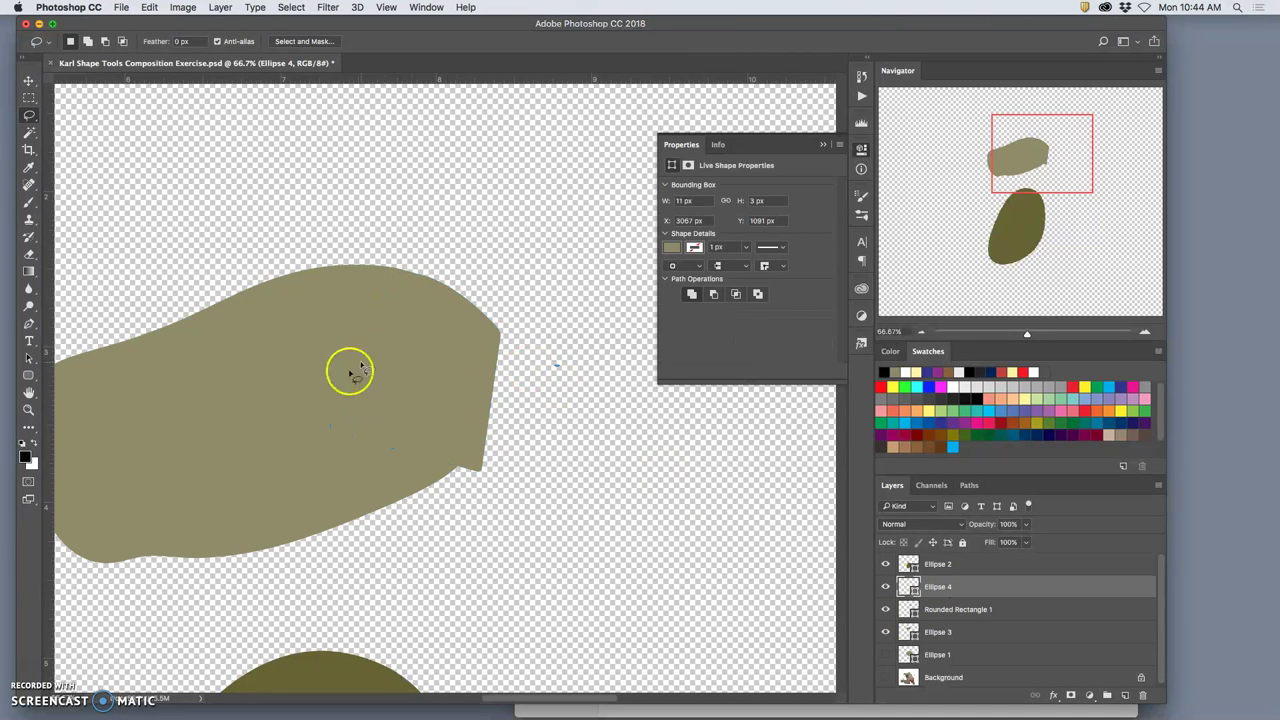
{"action": "left_click", "coordinate": [886, 655]}
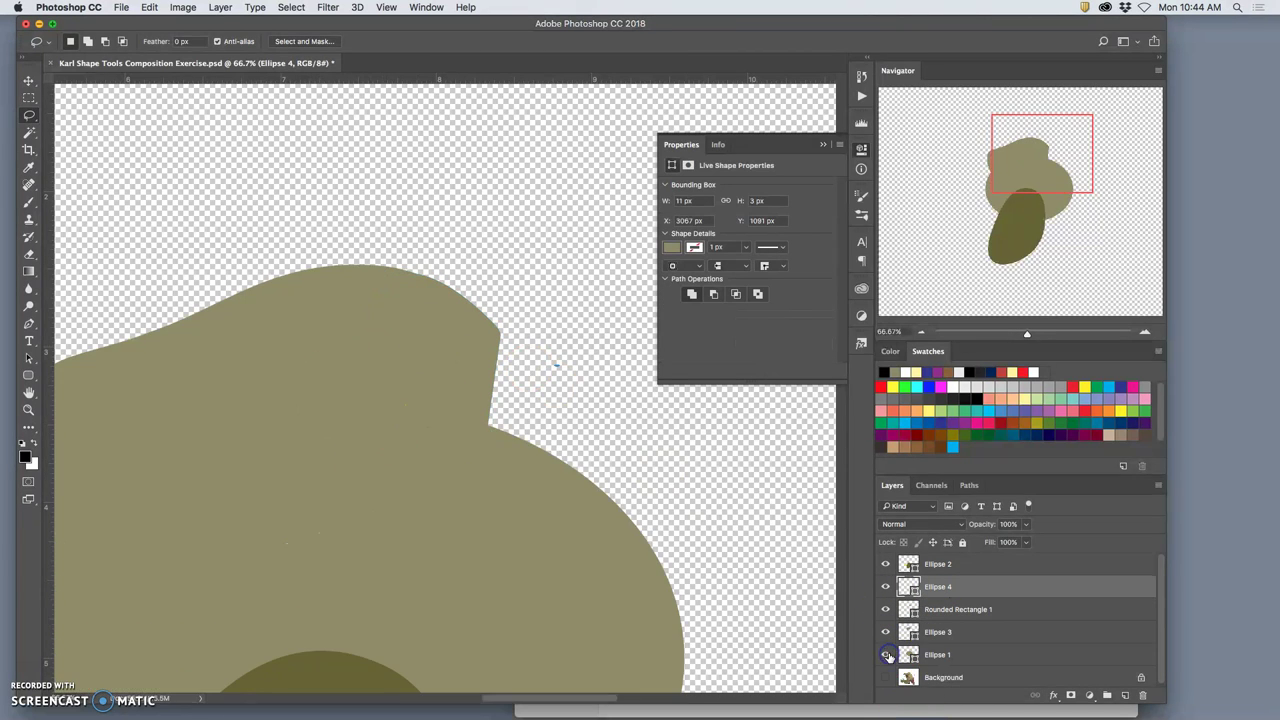
{"action": "left_click", "coordinate": [886, 678]}
{"action": "scroll", "coordinate": [629, 509], "scroll_direction": "down", "scroll_amount": 4}
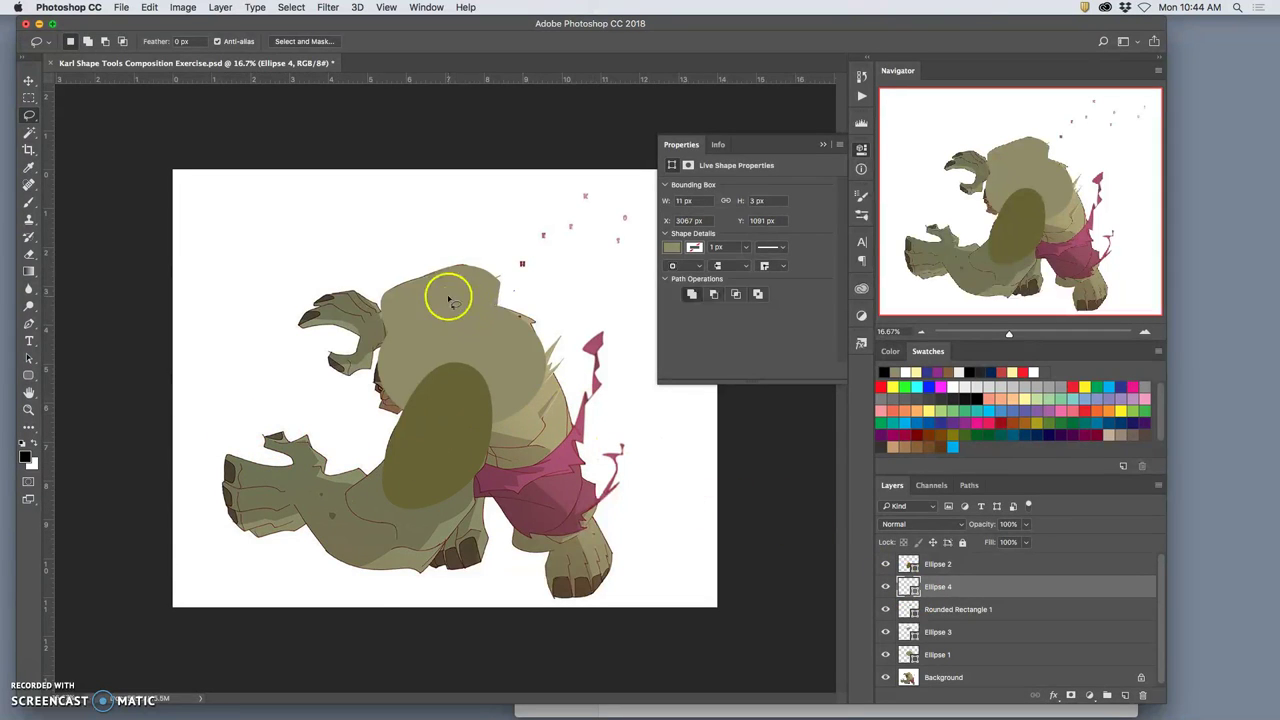
Draw a rounded rectangle about 1905 × 975 px over the lower-left forearm and rotate it clockwise by about 19.7° along the arm
{"action": "left_click", "coordinate": [29, 374]}
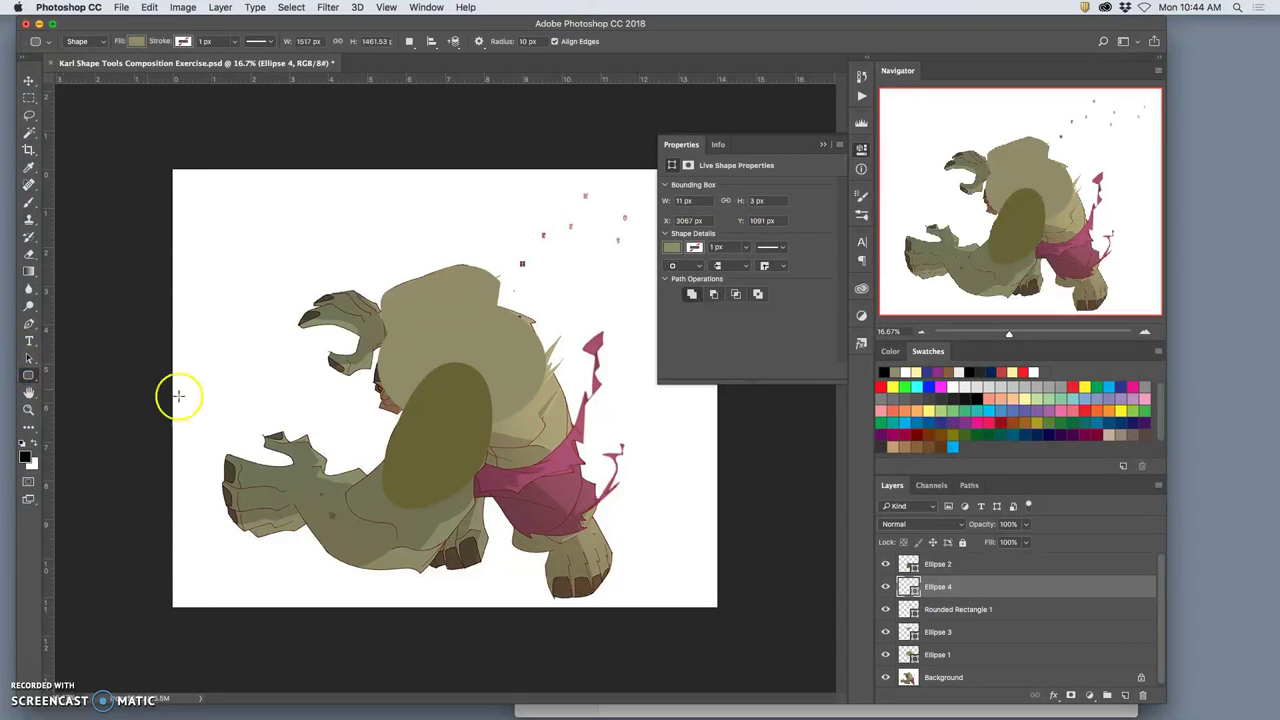
{"action": "left_click_drag", "start_coordinate": [251, 462], "coordinate": [463, 569]}
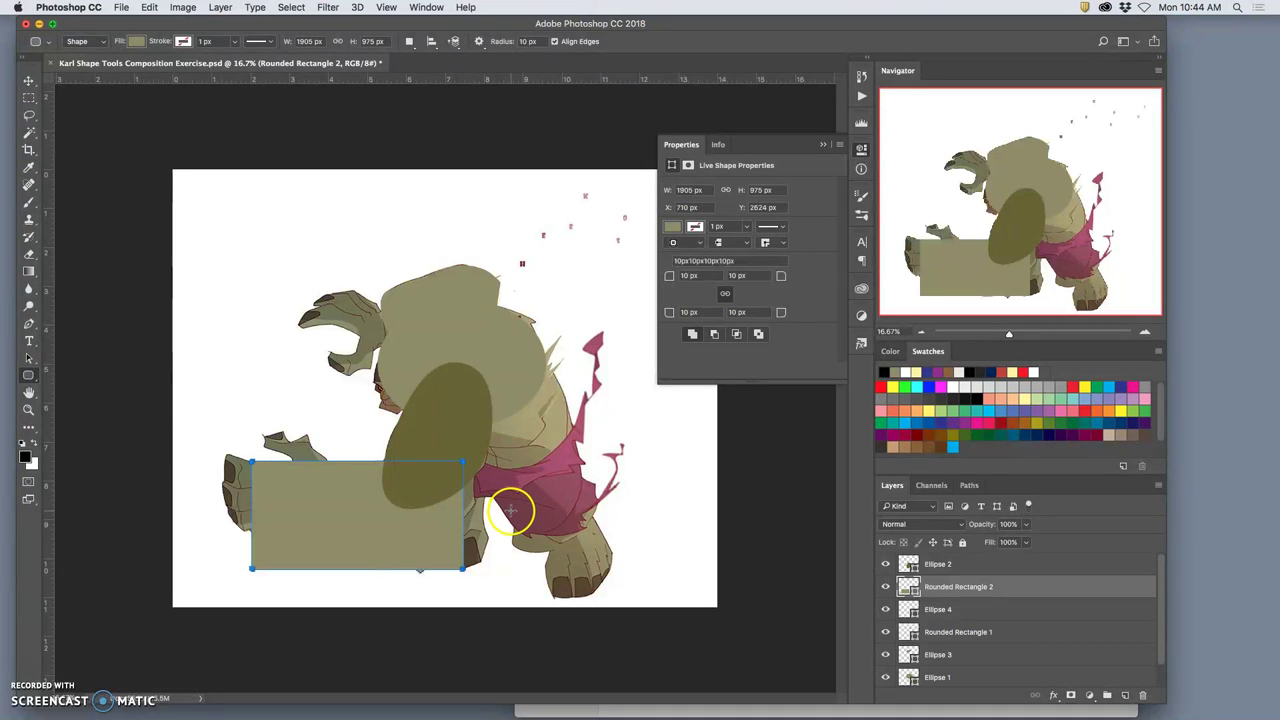
{"action": "key", "text": "ctrl+t"}
{"action": "left_click_drag", "start_coordinate": [471, 451], "coordinate": [461, 510]}
Distort the forearm rectangle's four corners so it narrows toward the wrist and fits the arm's width
{"action": "right_click", "coordinate": [371, 507]}
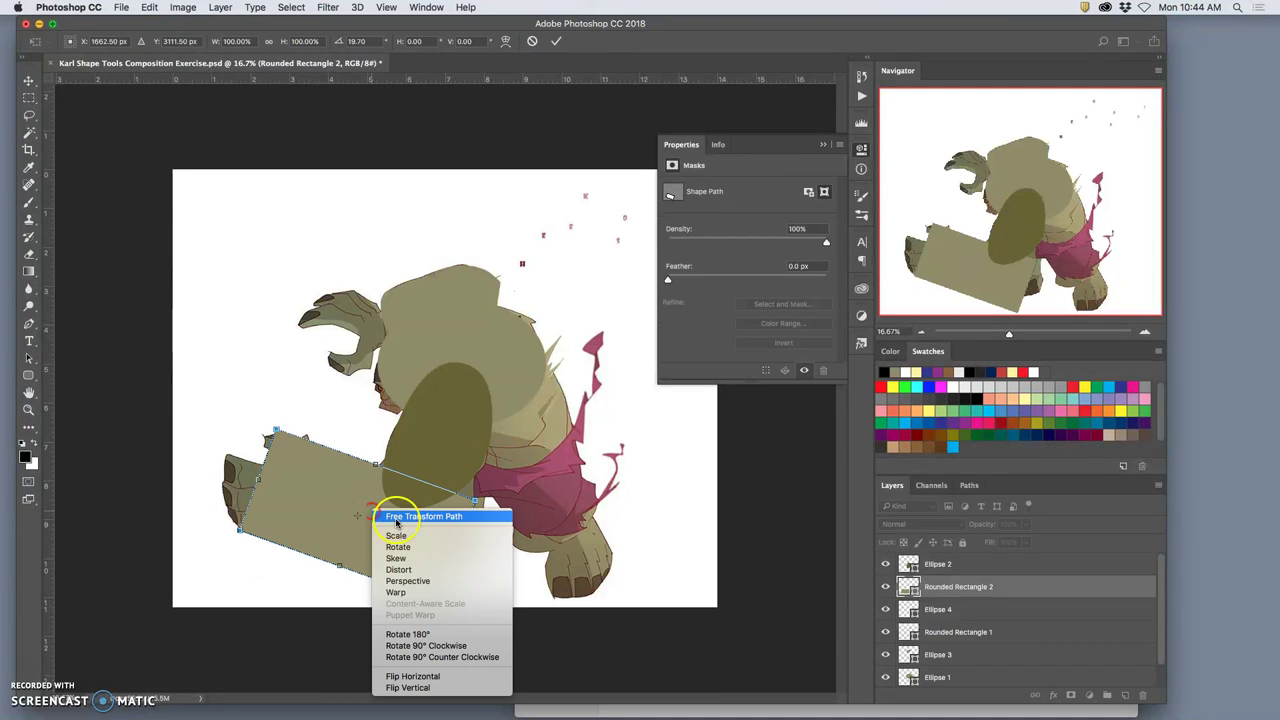
{"action": "left_click", "coordinate": [400, 570]}
{"action": "left_click", "coordinate": [297, 545]}
{"action": "left_click_drag", "start_coordinate": [241, 533], "coordinate": [268, 516]}
{"action": "left_click_drag", "start_coordinate": [277, 432], "coordinate": [300, 464]}
{"action": "left_click_drag", "start_coordinate": [474, 500], "coordinate": [440, 501]}
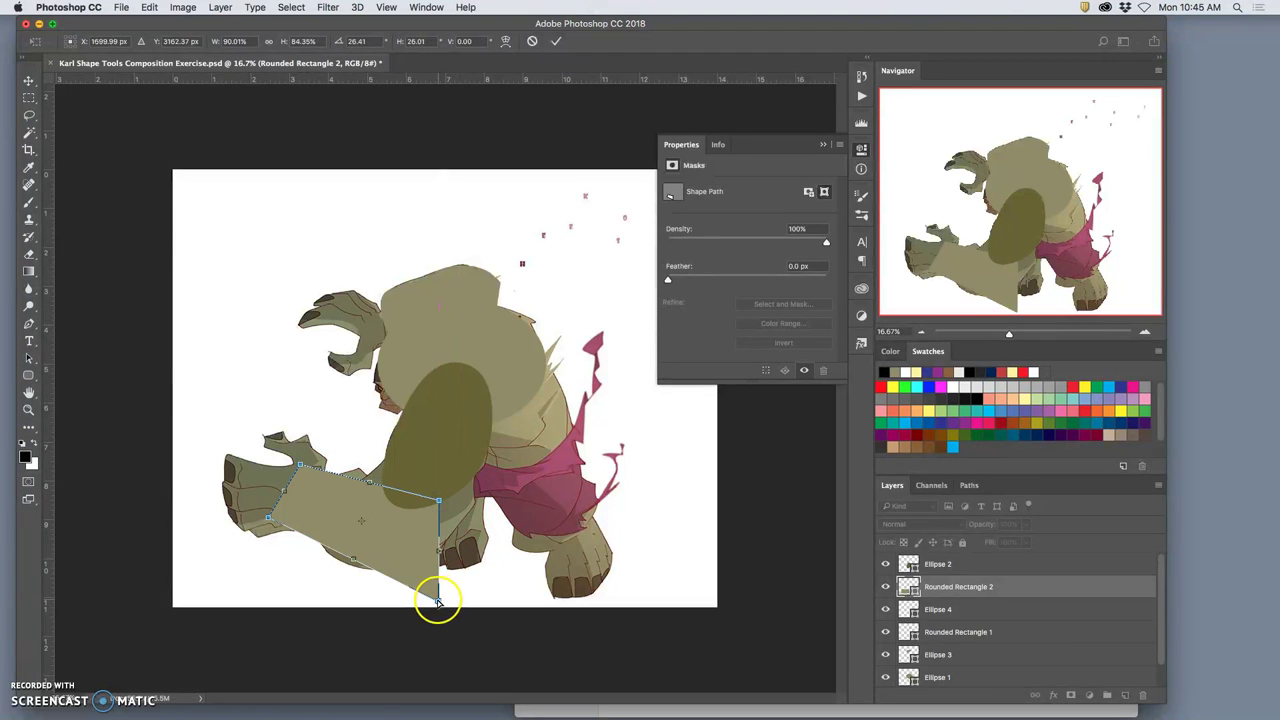
{"action": "mouse_move", "coordinate": [436, 594]}
{"action": "left_mouse_down"}
{"action": "mouse_move", "coordinate": [418, 577]}
{"action": "mouse_move", "coordinate": [443, 586]}
{"action": "left_mouse_up"}
Warp the forearm shape's lower edge and lower-right corner to follow the bulging underside of the arm
{"action": "right_click", "coordinate": [403, 527]}
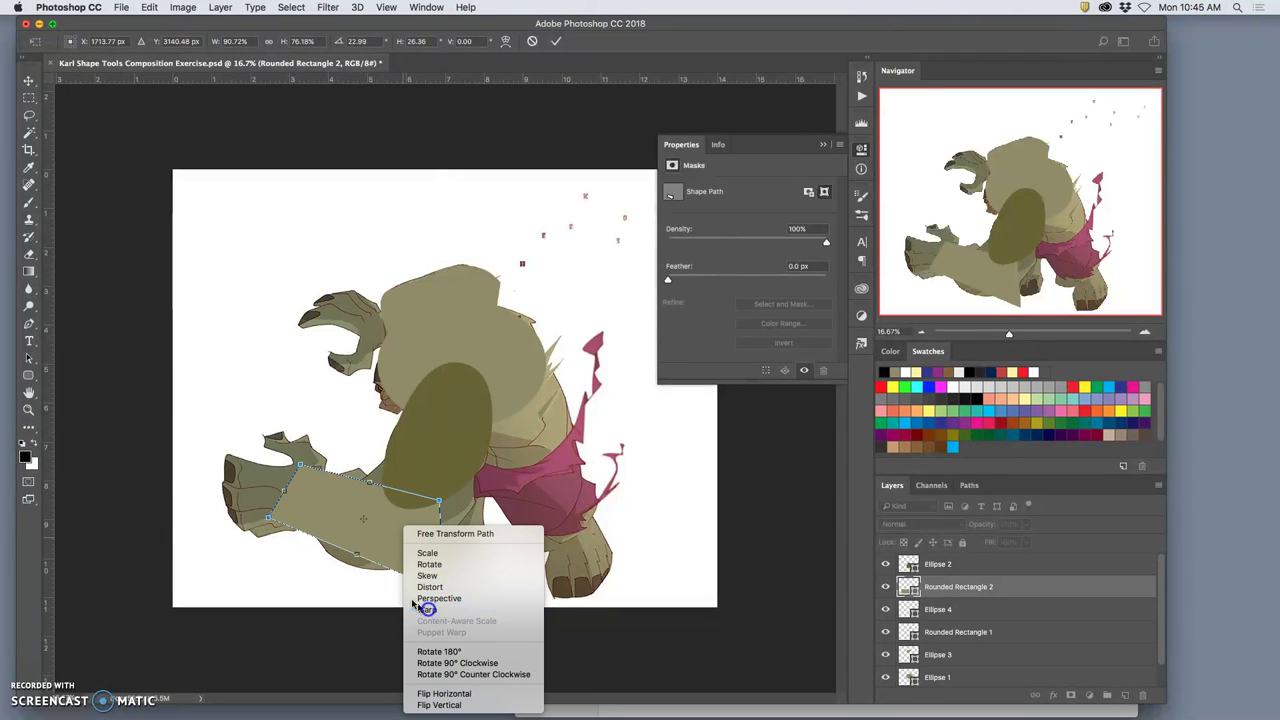
{"action": "left_click", "coordinate": [426, 609]}
{"action": "left_click_drag", "start_coordinate": [366, 543], "coordinate": [307, 528]}
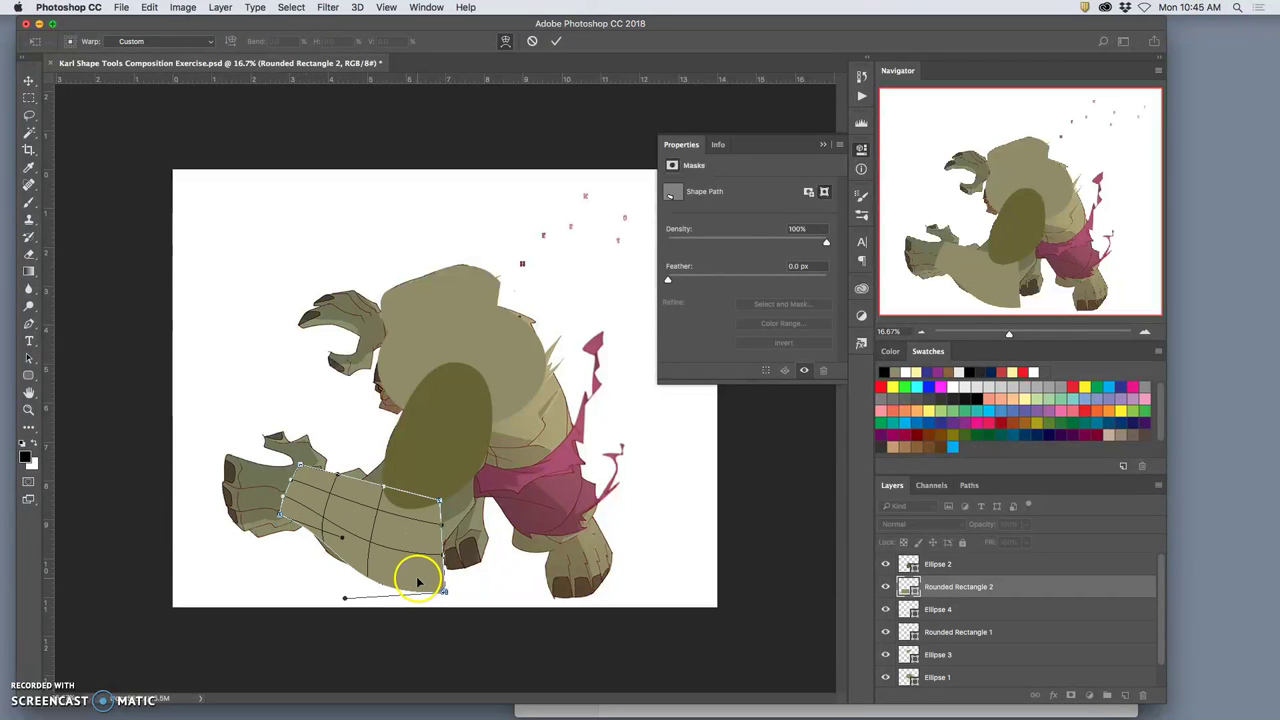
{"action": "mouse_move", "coordinate": [418, 582]}
{"action": "left_mouse_down"}
{"action": "mouse_move", "coordinate": [406, 571]}
{"action": "mouse_move", "coordinate": [369, 580]}
{"action": "mouse_move", "coordinate": [410, 567]}
{"action": "left_mouse_up"}
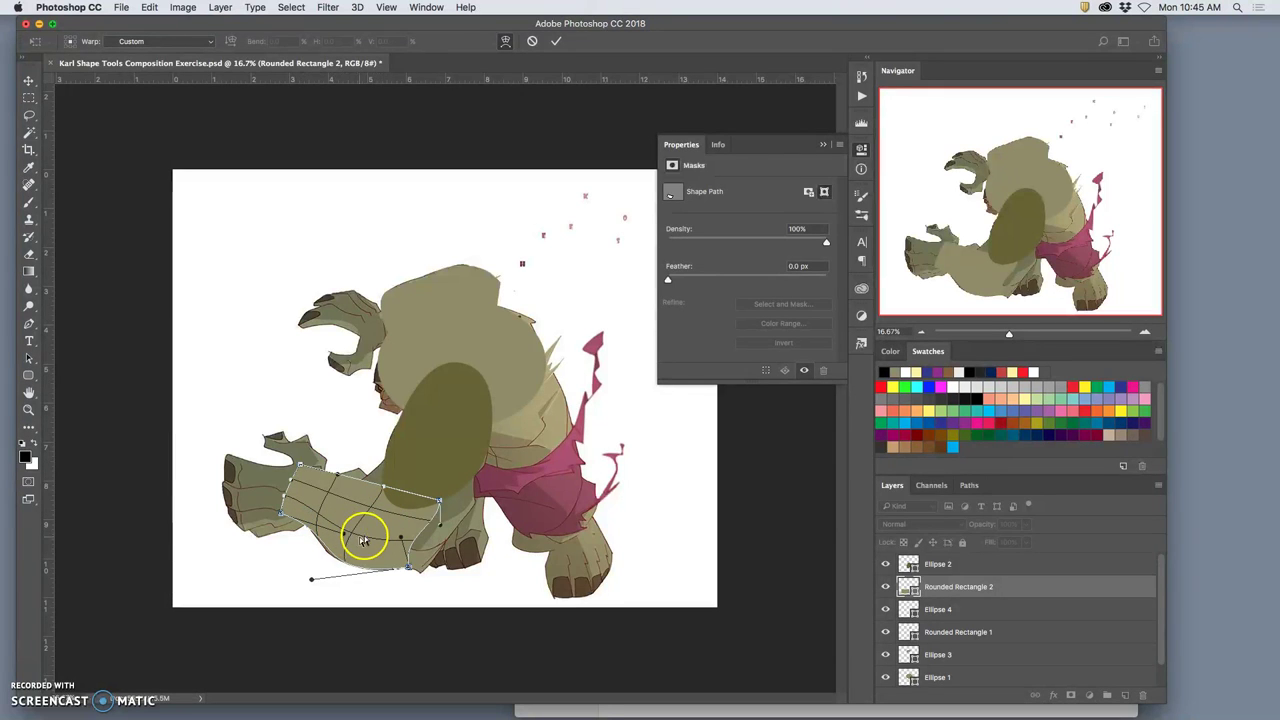
Fine-tune the warp along the forearm's underside, bulge the shape's right edge outward toward the elbow and apply the transformation
{"action": "key", "text": "super+plus"}
{"action": "scroll", "coordinate": [385, 534], "scroll_direction": "down", "scroll_amount": 5}
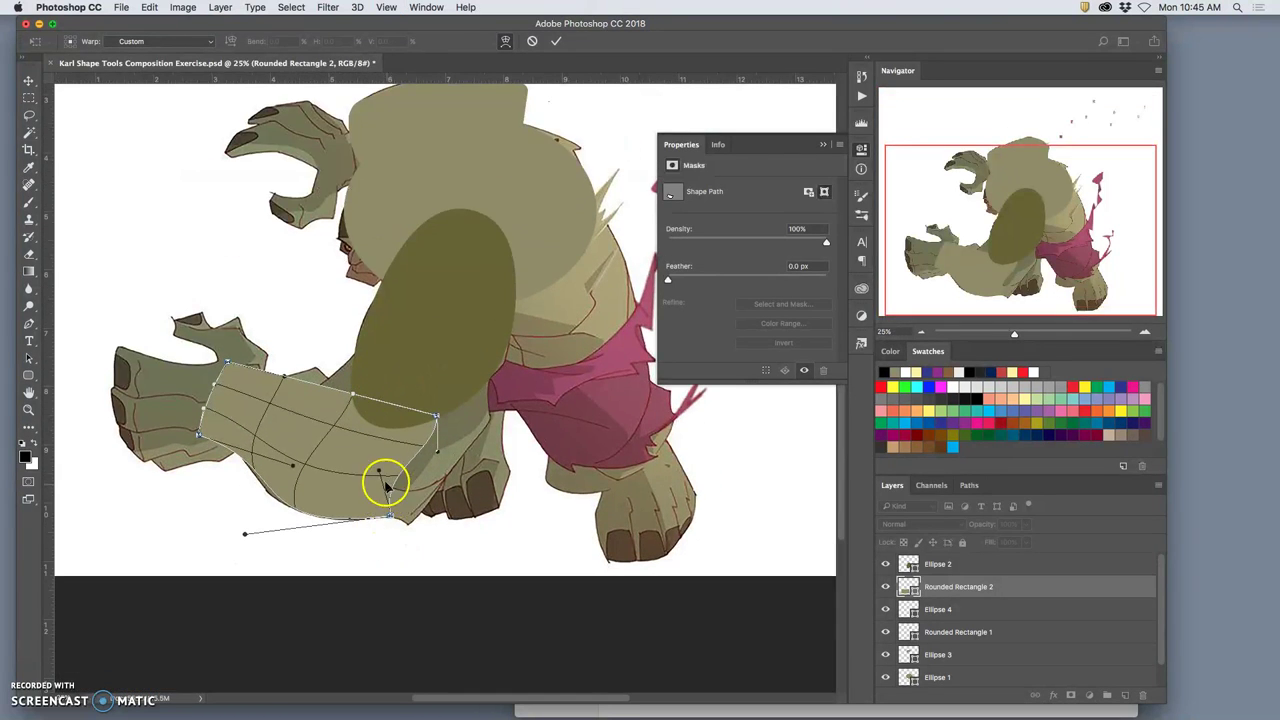
{"action": "mouse_move", "coordinate": [293, 467]}
{"action": "left_mouse_down"}
{"action": "mouse_move", "coordinate": [292, 440]}
{"action": "mouse_move", "coordinate": [282, 461]}
{"action": "mouse_move", "coordinate": [295, 471]}
{"action": "left_mouse_up"}
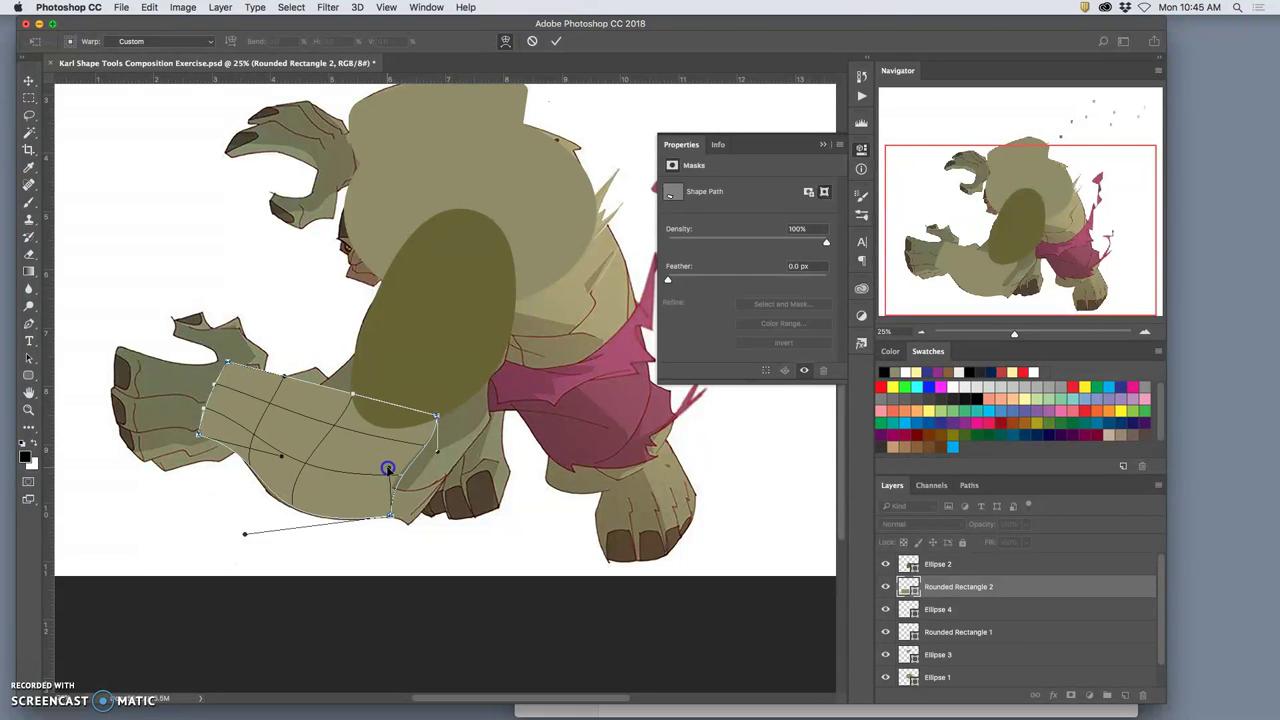
{"action": "left_click_drag", "start_coordinate": [384, 469], "coordinate": [439, 494]}
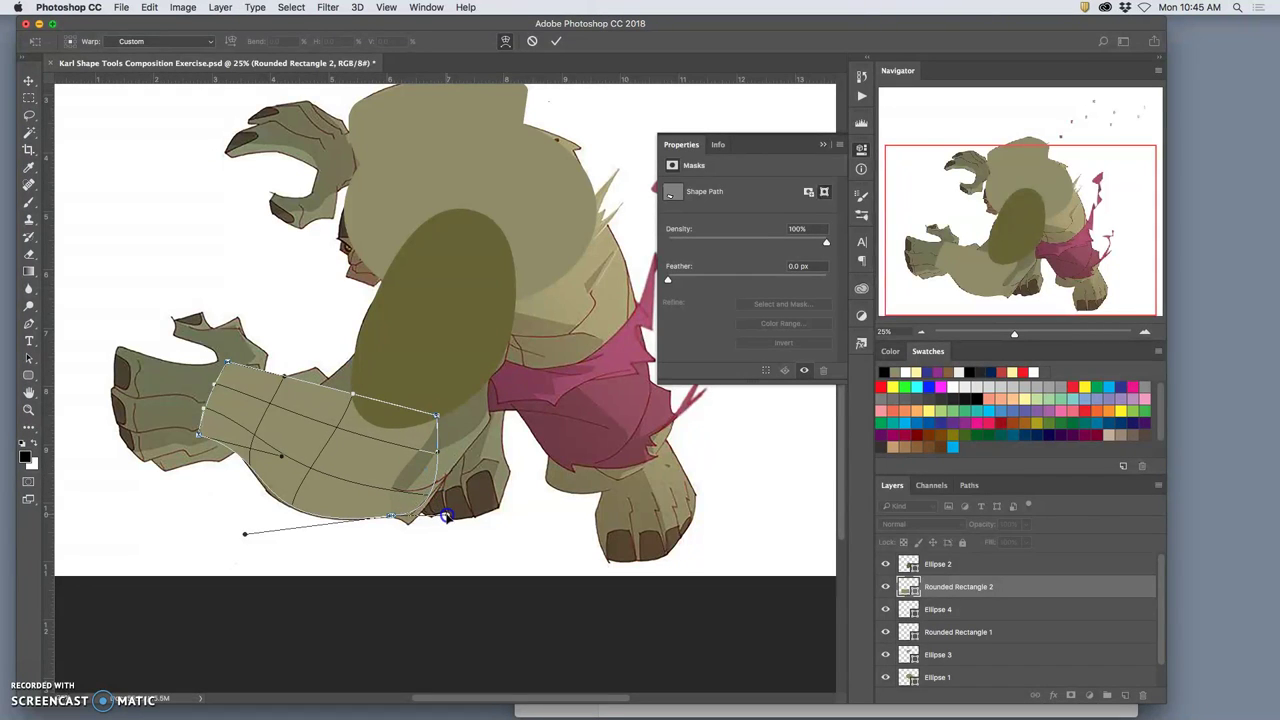
{"action": "left_click_drag", "start_coordinate": [446, 516], "coordinate": [436, 484]}
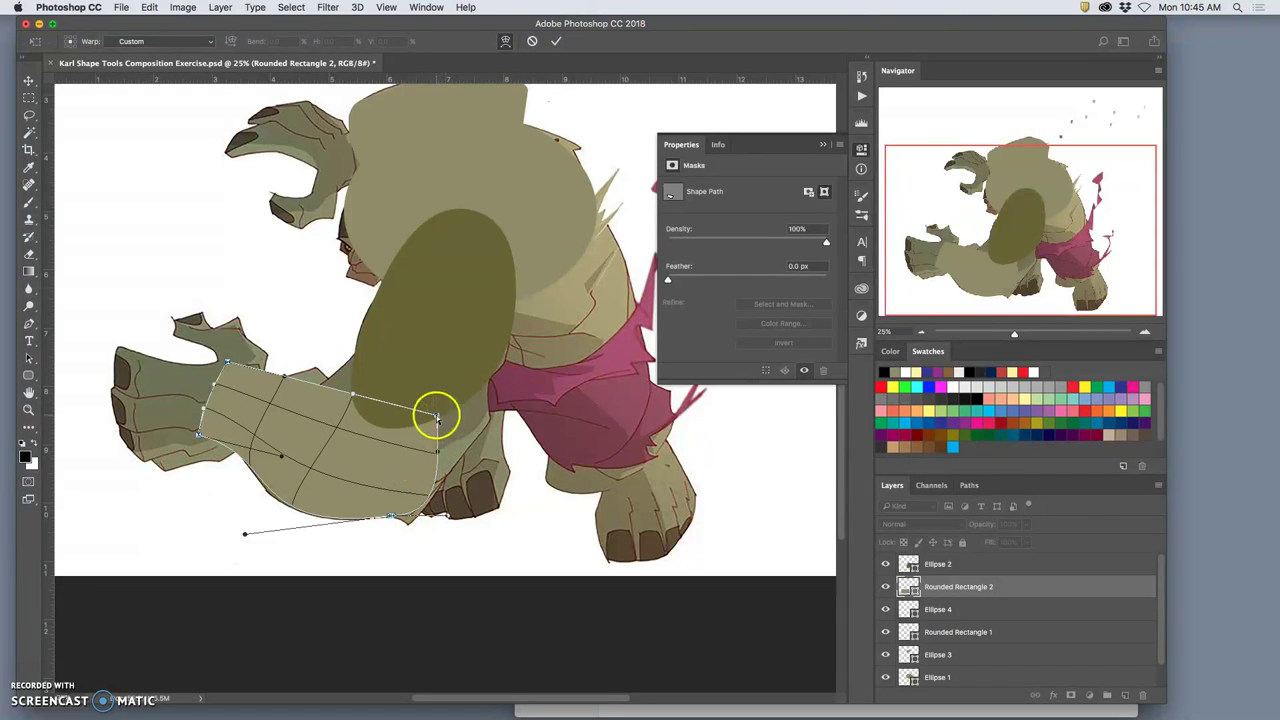
{"action": "key", "text": "Return"}
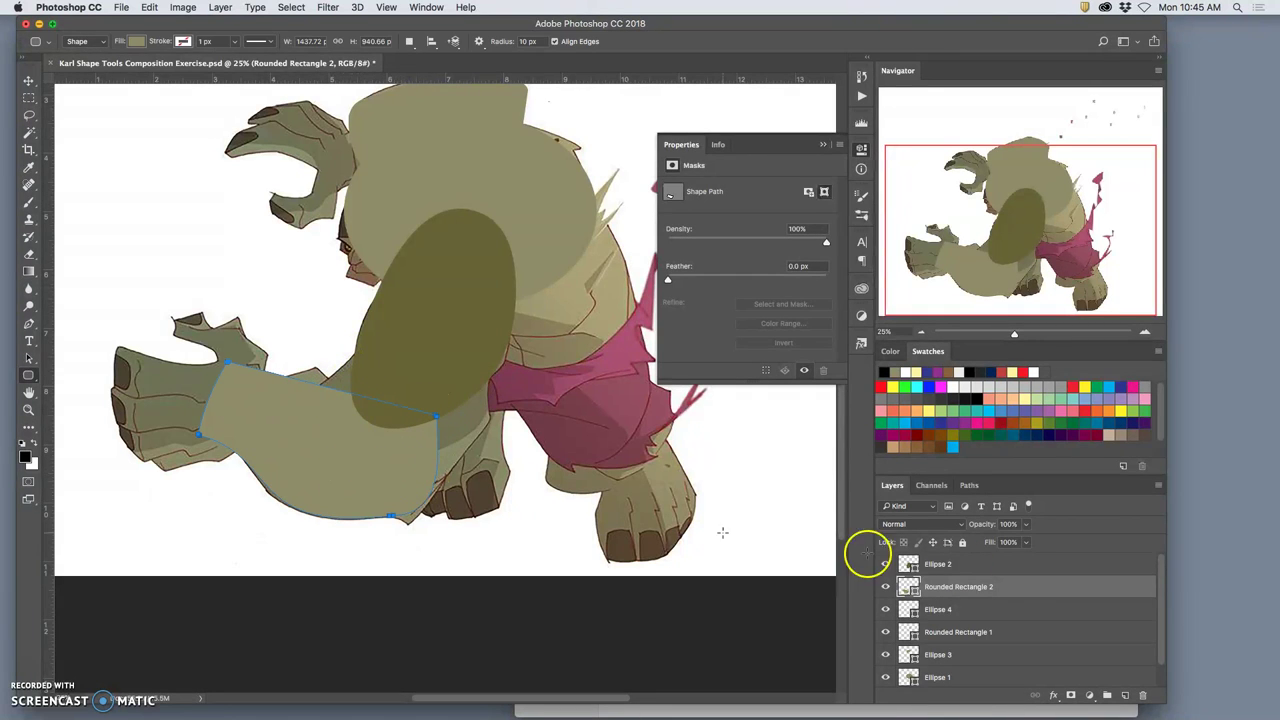
Recolor the forearm shape with 6e7355 sampled from the drawing's arm, with the web-only color restriction turned off
{"action": "left_click", "coordinate": [908, 587]}
{"action": "double_click", "coordinate": [909, 586]}
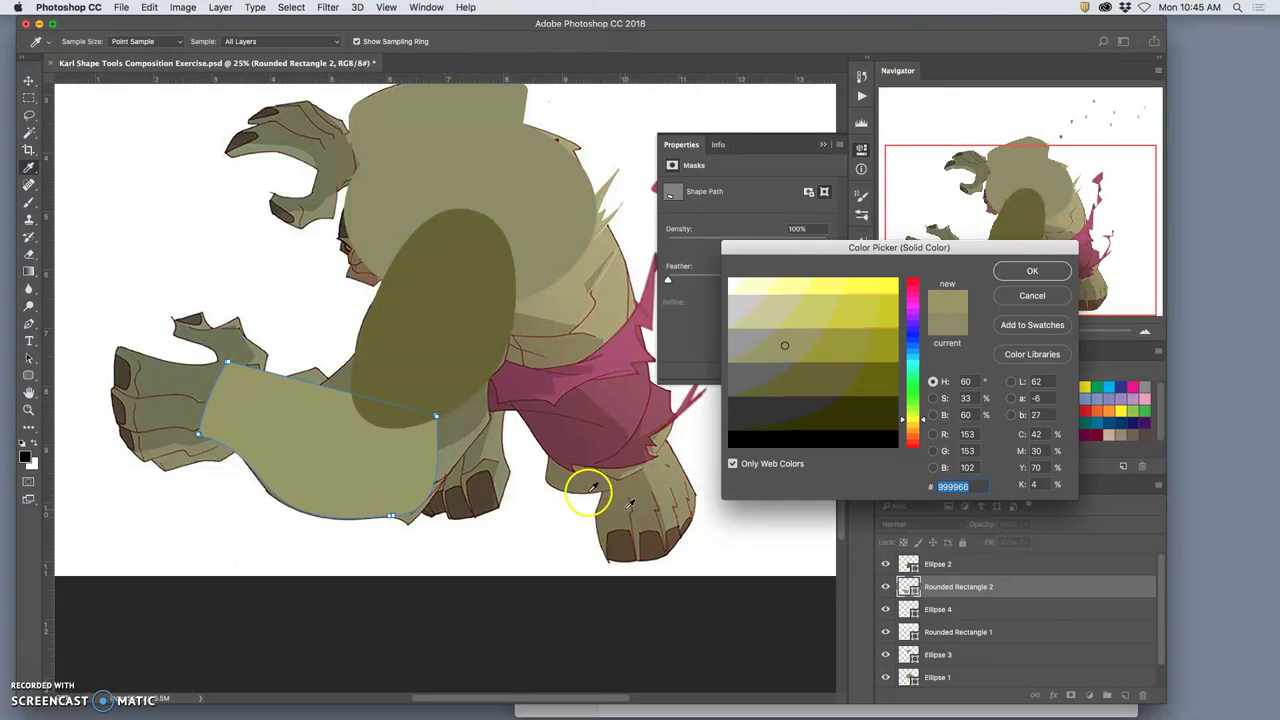
{"action": "left_click", "coordinate": [186, 373]}
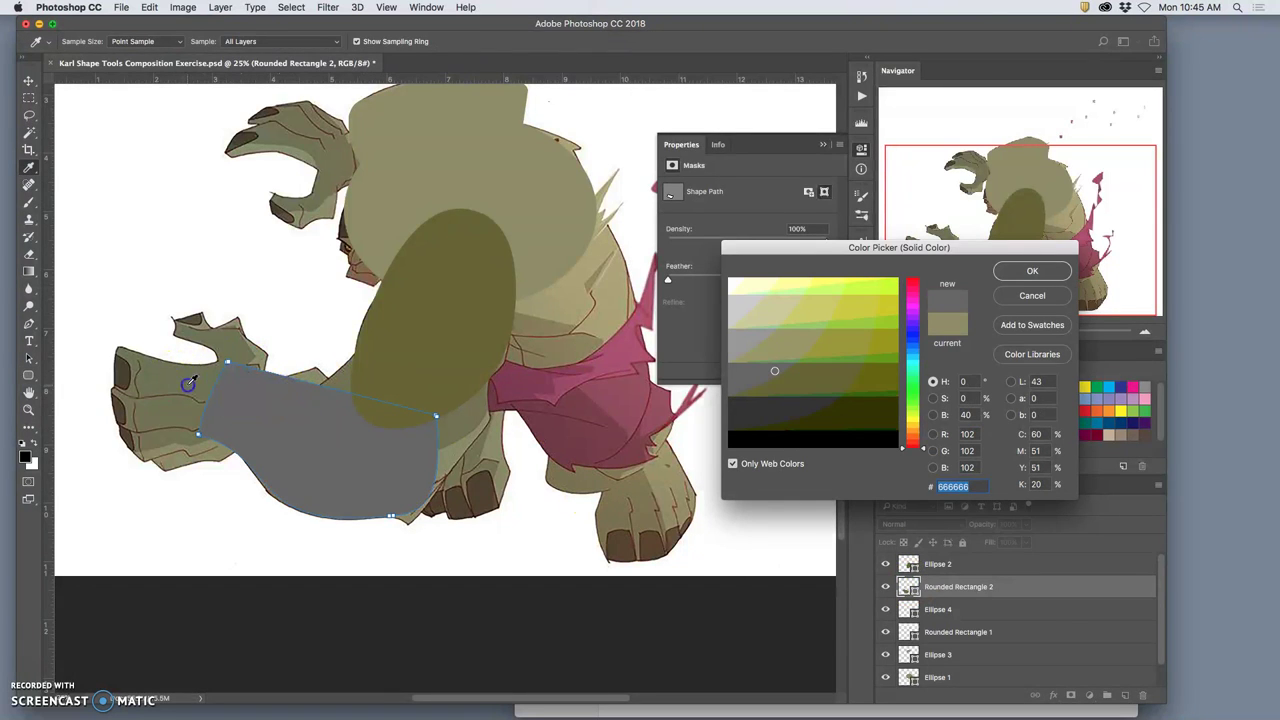
{"action": "left_click", "coordinate": [188, 385]}
{"action": "left_click", "coordinate": [733, 463]}
{"action": "left_click", "coordinate": [320, 383]}
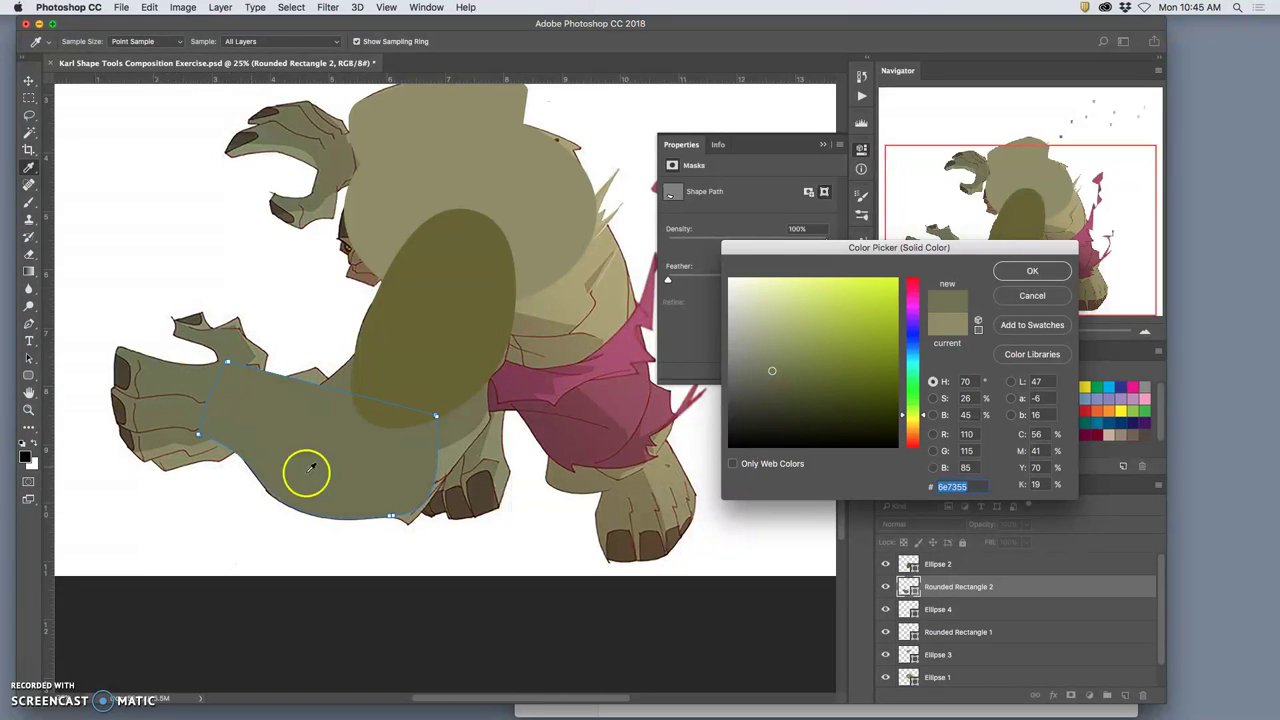
{"action": "left_click", "coordinate": [1030, 272]}
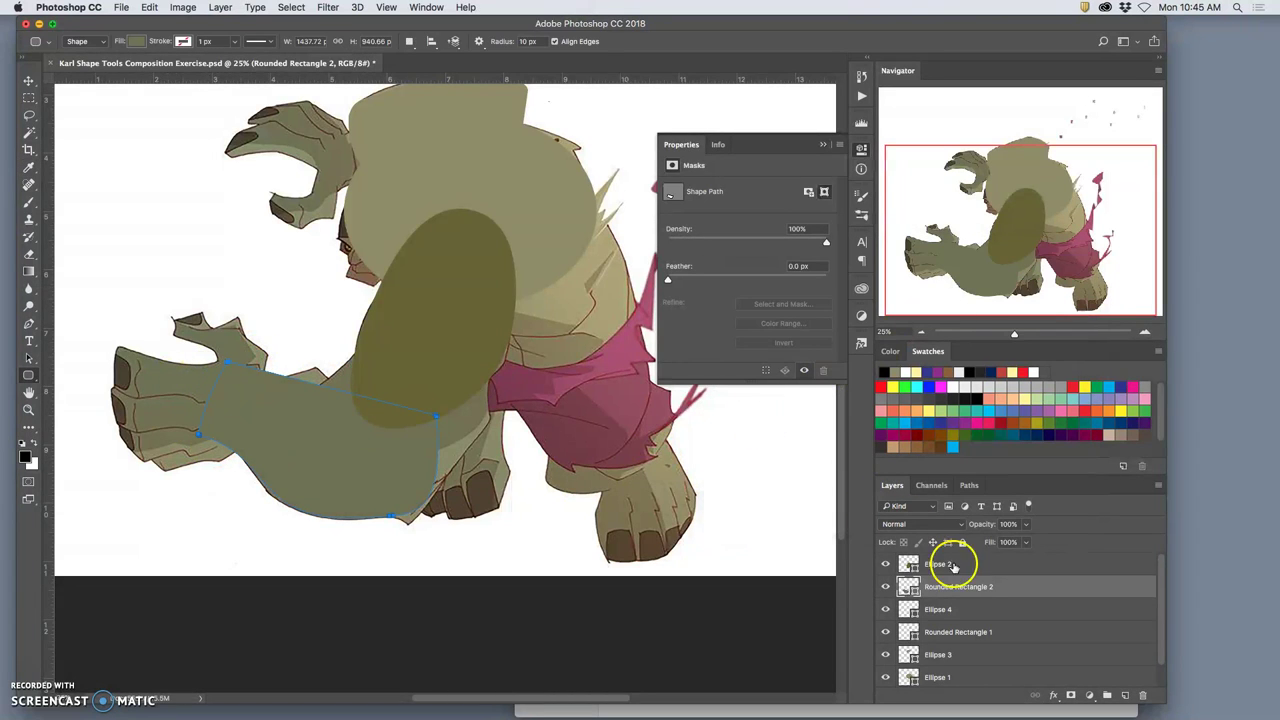
Bring the Rounded Rectangle 2 forearm layer above Ellipse 2 and duplicate it
{"action": "left_click_drag", "start_coordinate": [956, 588], "coordinate": [952, 562]}
{"action": "left_click", "coordinate": [999, 570]}
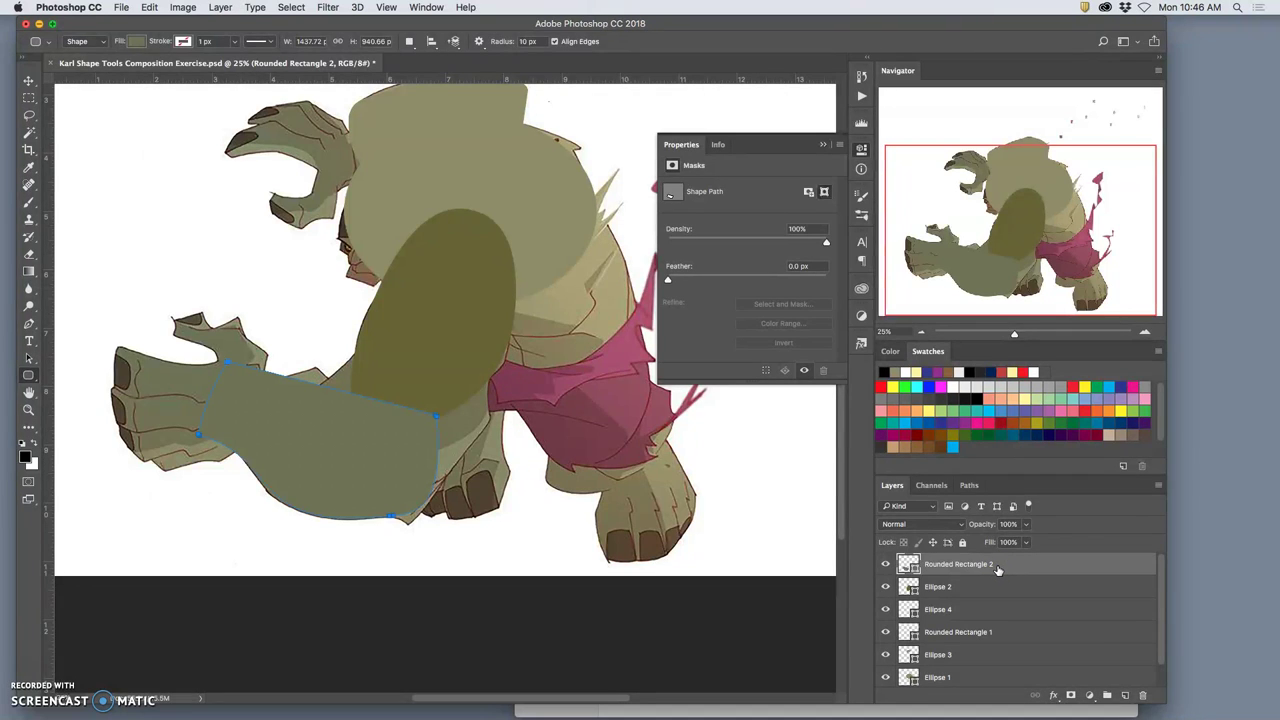
{"action": "key", "text": "super+j"}
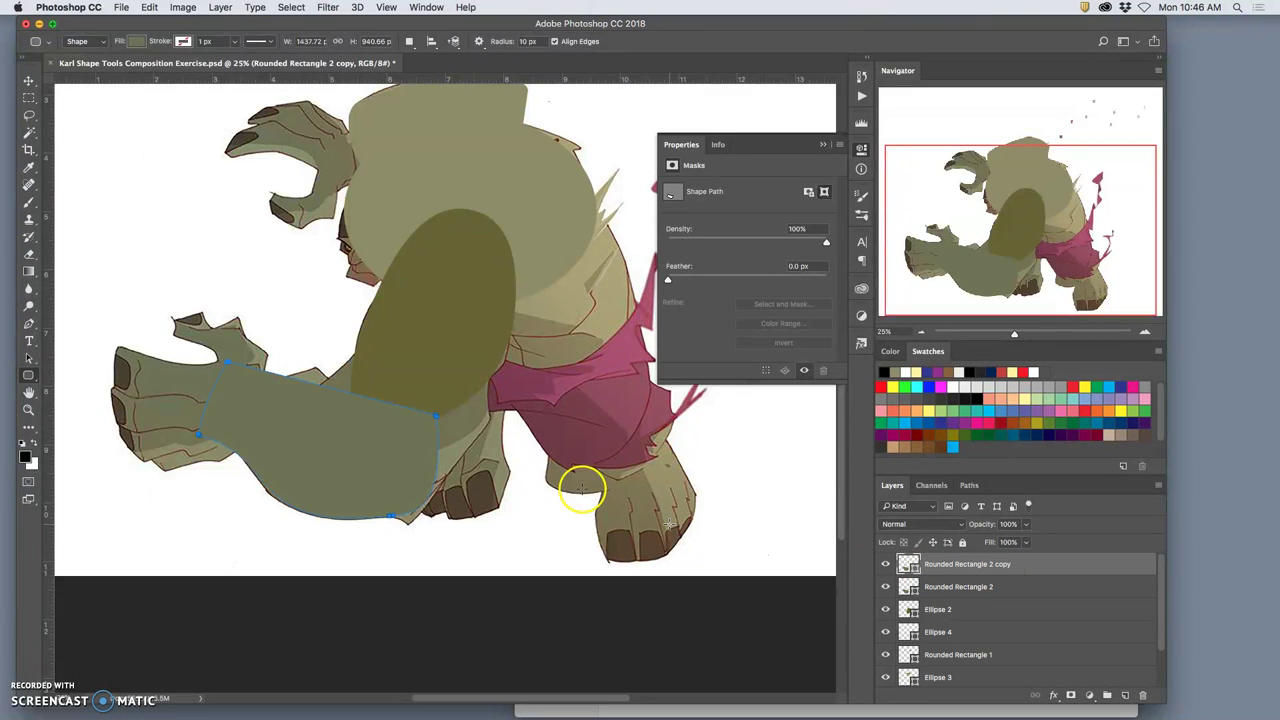
Move the forearm copy onto the upper back, enlarge it to about 136% by 188% and rotate it about -132°
{"action": "left_click", "coordinate": [29, 82]}
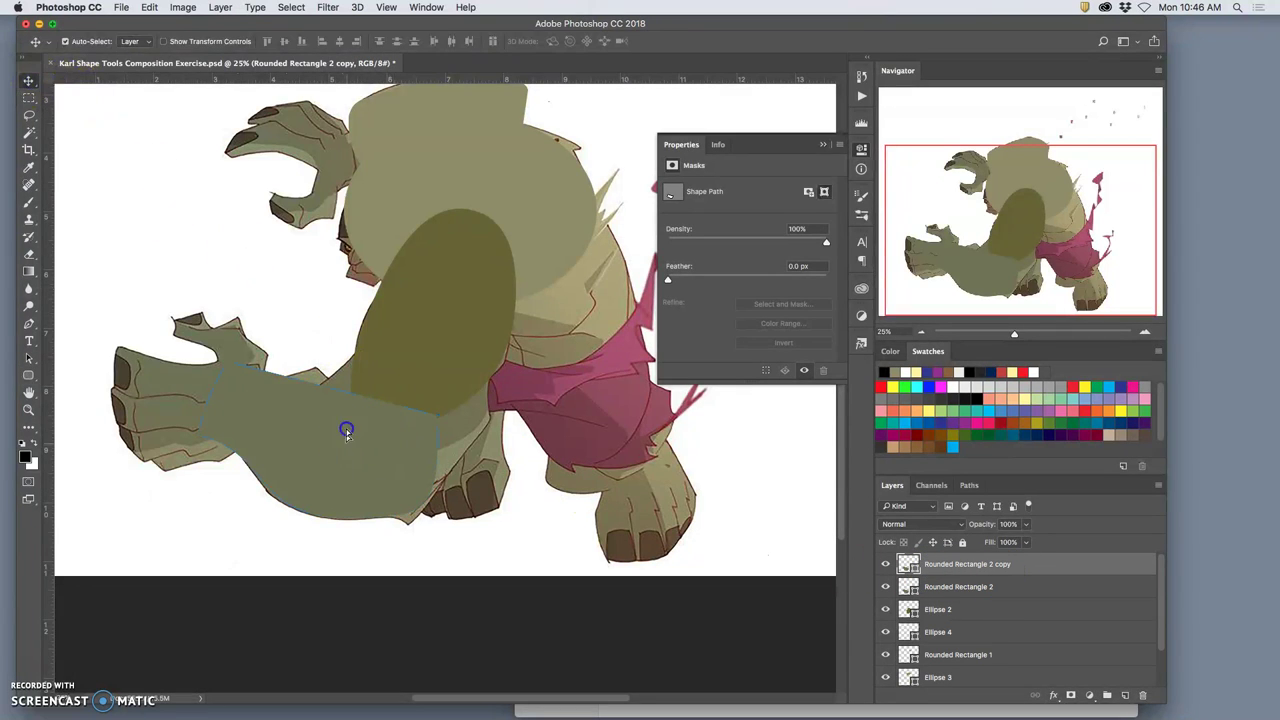
{"action": "left_click_drag", "start_coordinate": [350, 435], "coordinate": [264, 259]}
{"action": "key", "text": "super+minus"}
{"action": "left_click_drag", "start_coordinate": [371, 386], "coordinate": [543, 320]}
{"action": "key", "text": "super+t"}
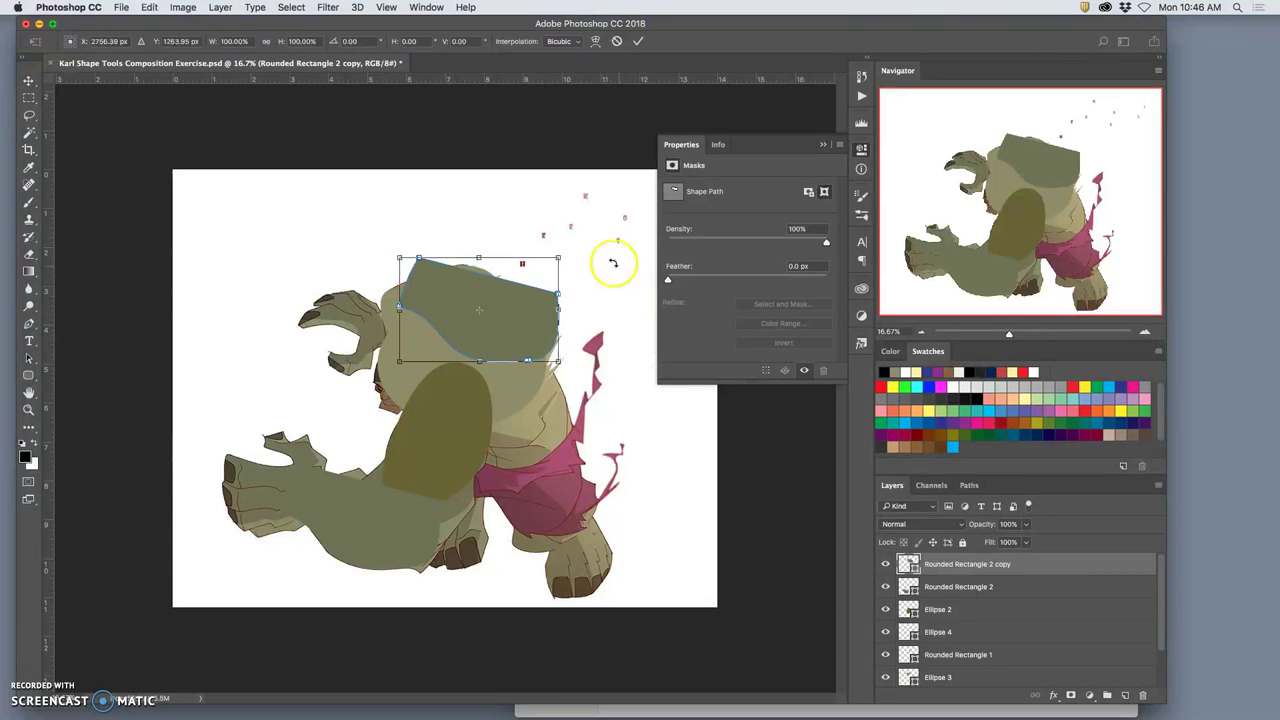
{"action": "left_click_drag", "start_coordinate": [563, 243], "coordinate": [281, 302]}
Warp the copied shape so its side bulges outward and its upper edge rounds over like the back, and apply the transformation
{"action": "right_click", "coordinate": [467, 365]}
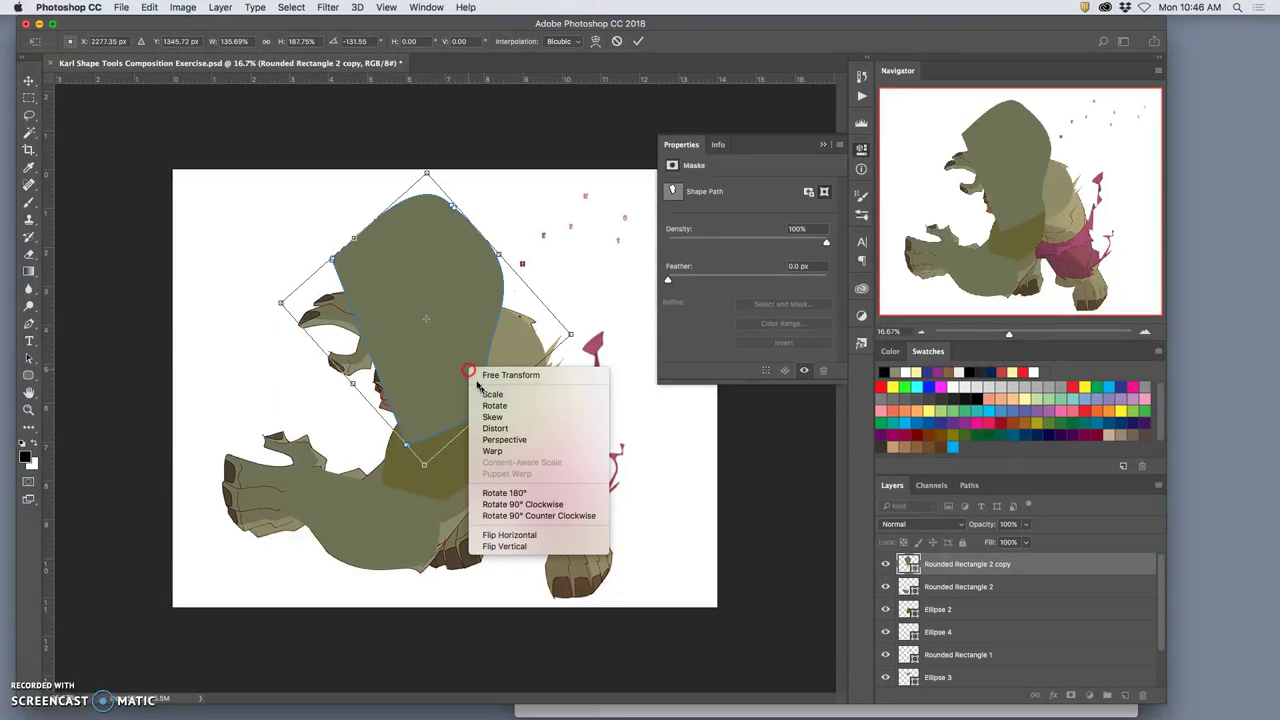
{"action": "left_click", "coordinate": [505, 449]}
{"action": "left_click_drag", "start_coordinate": [488, 369], "coordinate": [526, 354]}
{"action": "left_click", "coordinate": [436, 238]}
{"action": "mouse_move", "coordinate": [436, 238]}
{"action": "left_mouse_down"}
{"action": "mouse_move", "coordinate": [428, 257]}
{"action": "mouse_move", "coordinate": [445, 258]}
{"action": "left_mouse_up"}
{"action": "left_click_drag", "start_coordinate": [429, 180], "coordinate": [429, 207]}
{"action": "left_click", "coordinate": [425, 277]}
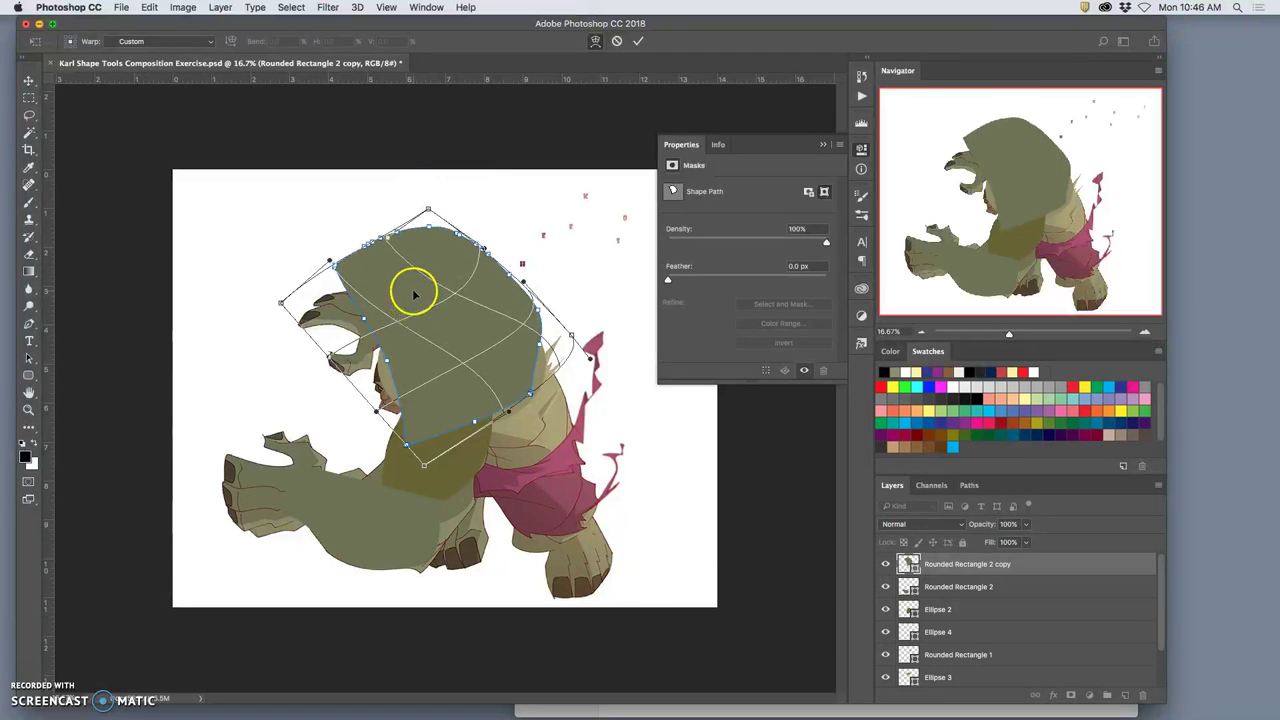
{"action": "key", "text": "Return"}
Move the copied shape down over the torso and rotate it counterclockwise to follow the back's slope
{"action": "left_click_drag", "start_coordinate": [426, 289], "coordinate": [453, 364]}
{"action": "key", "text": "super+t"}
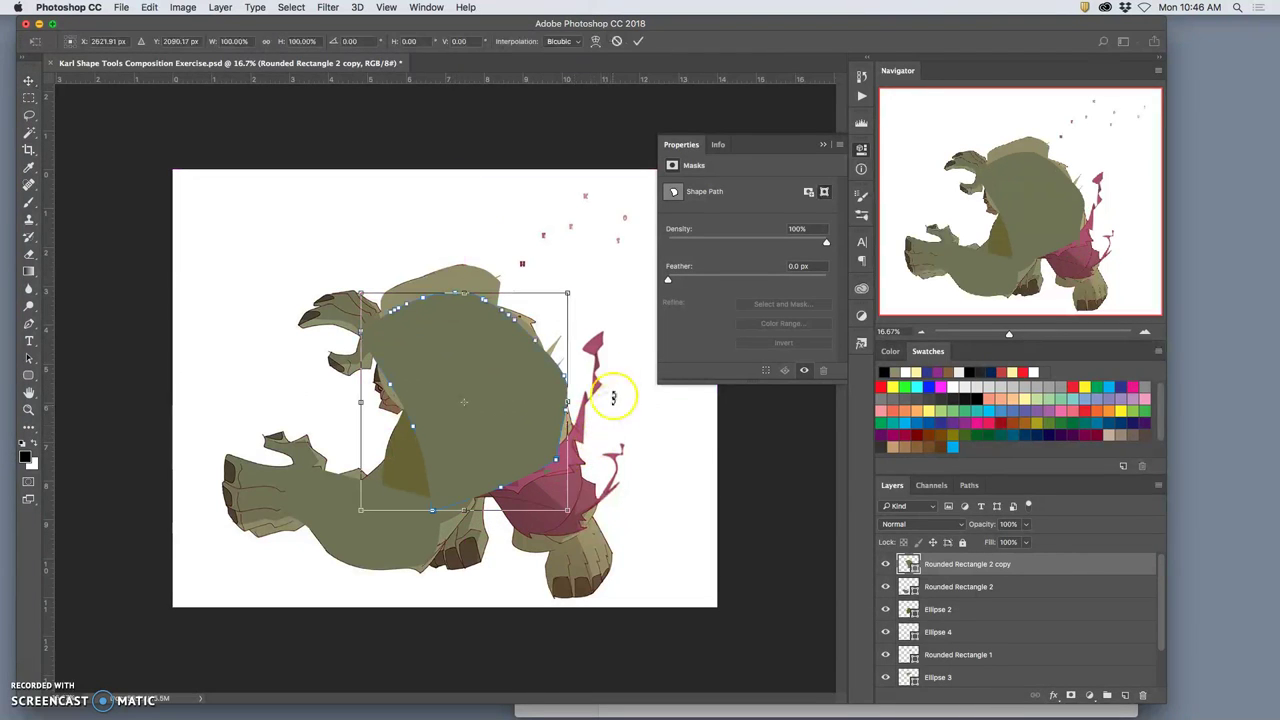
{"action": "left_click_drag", "start_coordinate": [586, 277], "coordinate": [529, 251]}
Warp the torso shape's lower edge upward to meet the waistline of the shorts and apply the transformation
{"action": "right_click", "coordinate": [523, 423]}
{"action": "left_click", "coordinate": [557, 509]}
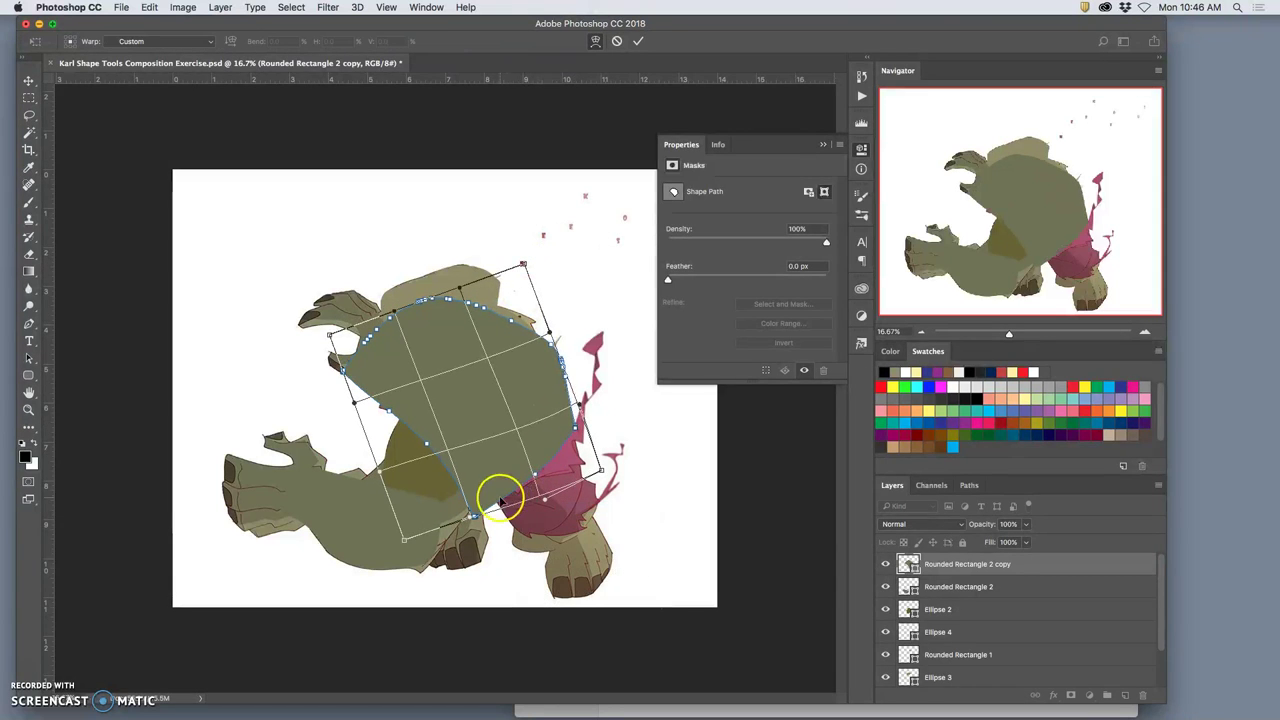
{"action": "mouse_move", "coordinate": [491, 491]}
{"action": "left_mouse_down"}
{"action": "mouse_move", "coordinate": [466, 486]}
{"action": "mouse_move", "coordinate": [481, 478]}
{"action": "left_mouse_up"}
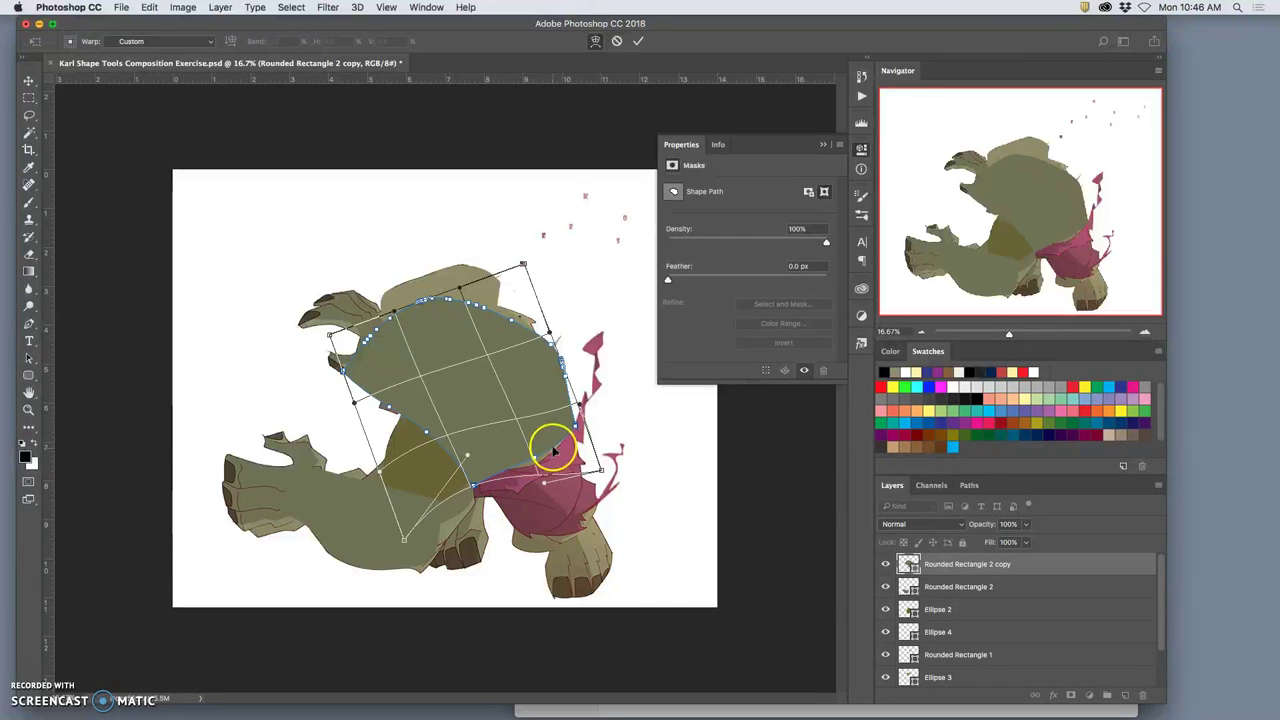
{"action": "left_click_drag", "start_coordinate": [557, 443], "coordinate": [559, 450]}
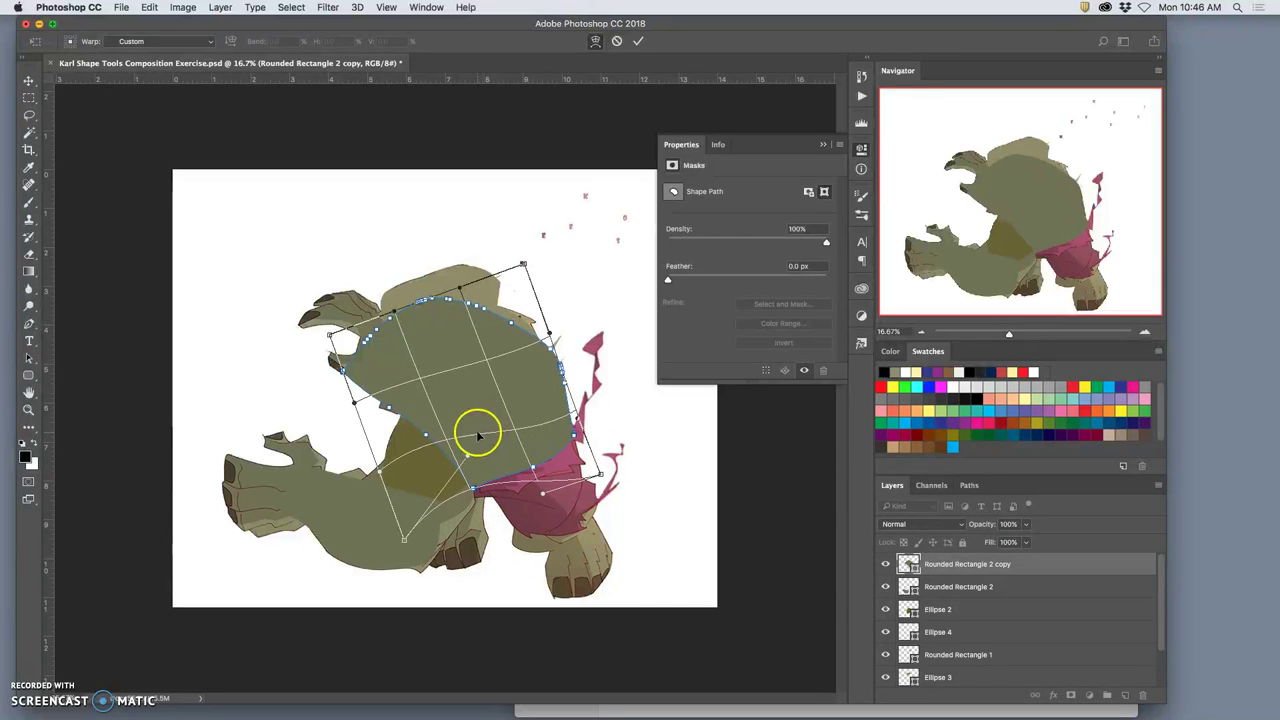
{"action": "key", "text": "Return"}
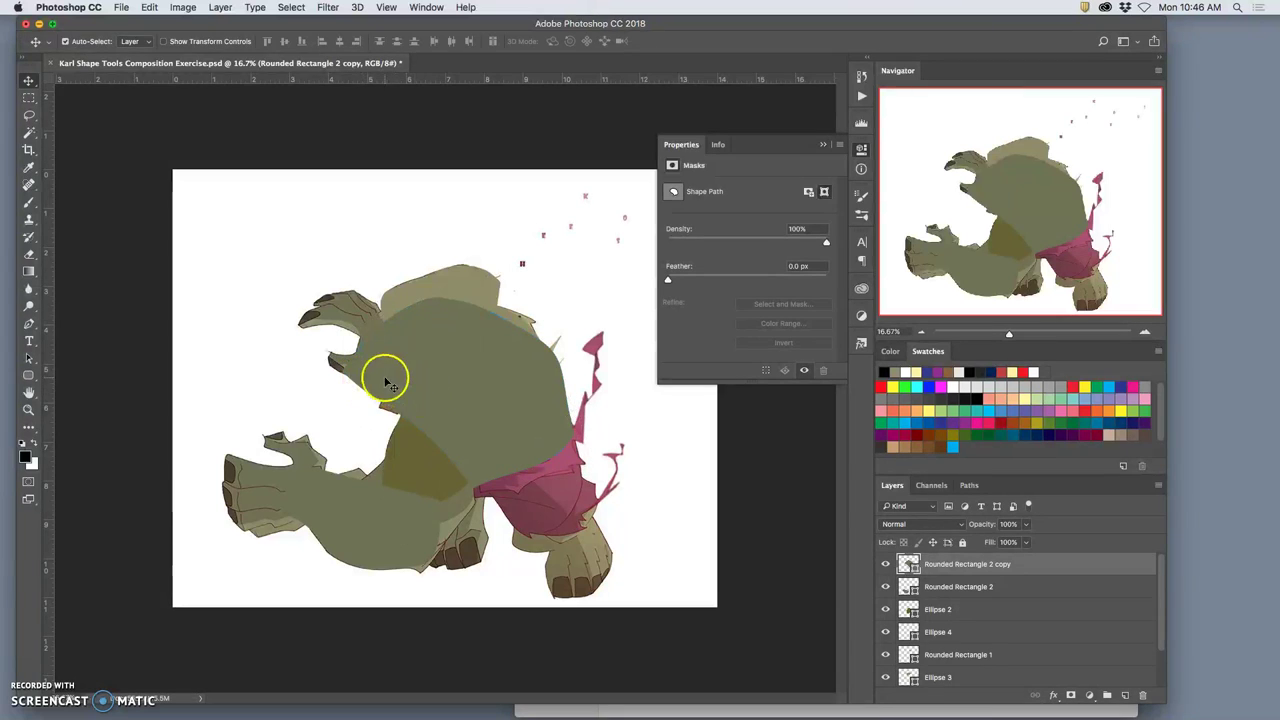
Hide and show the Rounded Rectangle 2 copy layer repeatedly to compare the torso shape with the artwork beneath it
{"action": "left_click", "coordinate": [884, 565]}
{"action": "left_click", "coordinate": [884, 565]}
{"action": "left_click", "coordinate": [884, 565]}
{"action": "left_click", "coordinate": [884, 565]}
{"action": "left_click", "coordinate": [884, 565]}
{"action": "left_click", "coordinate": [884, 565]}
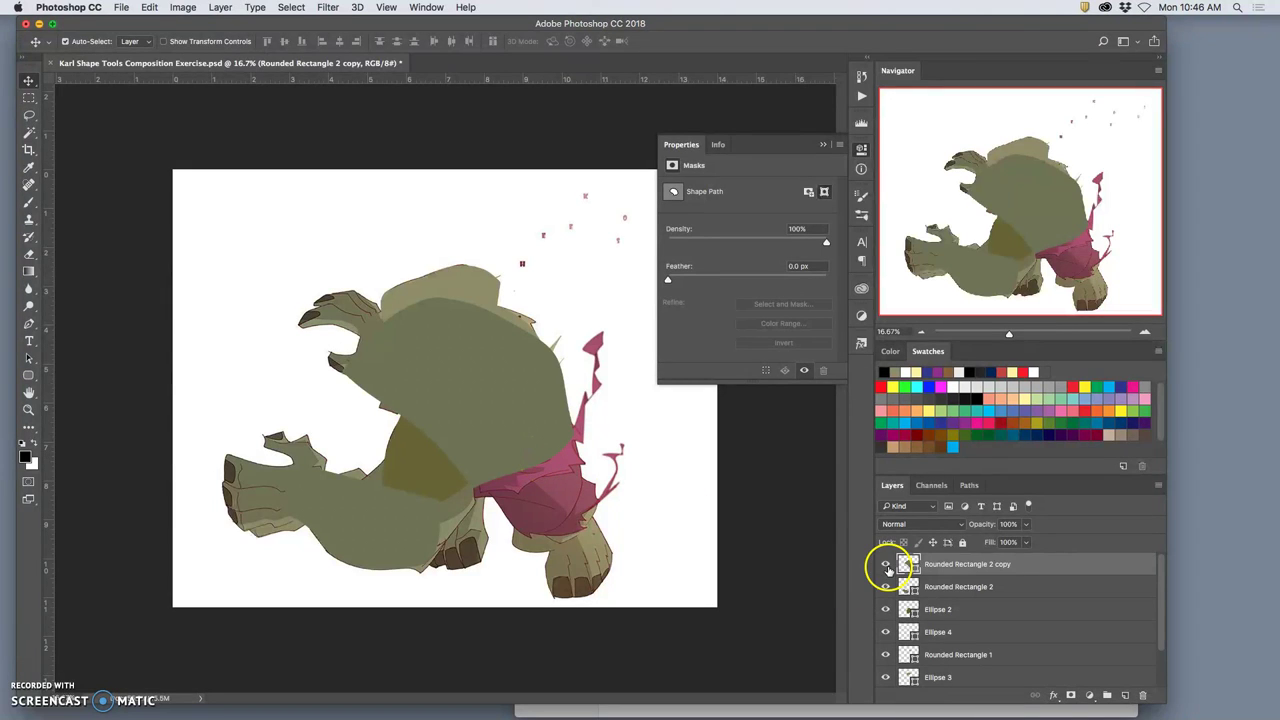
{"action": "left_click", "coordinate": [885, 564]}
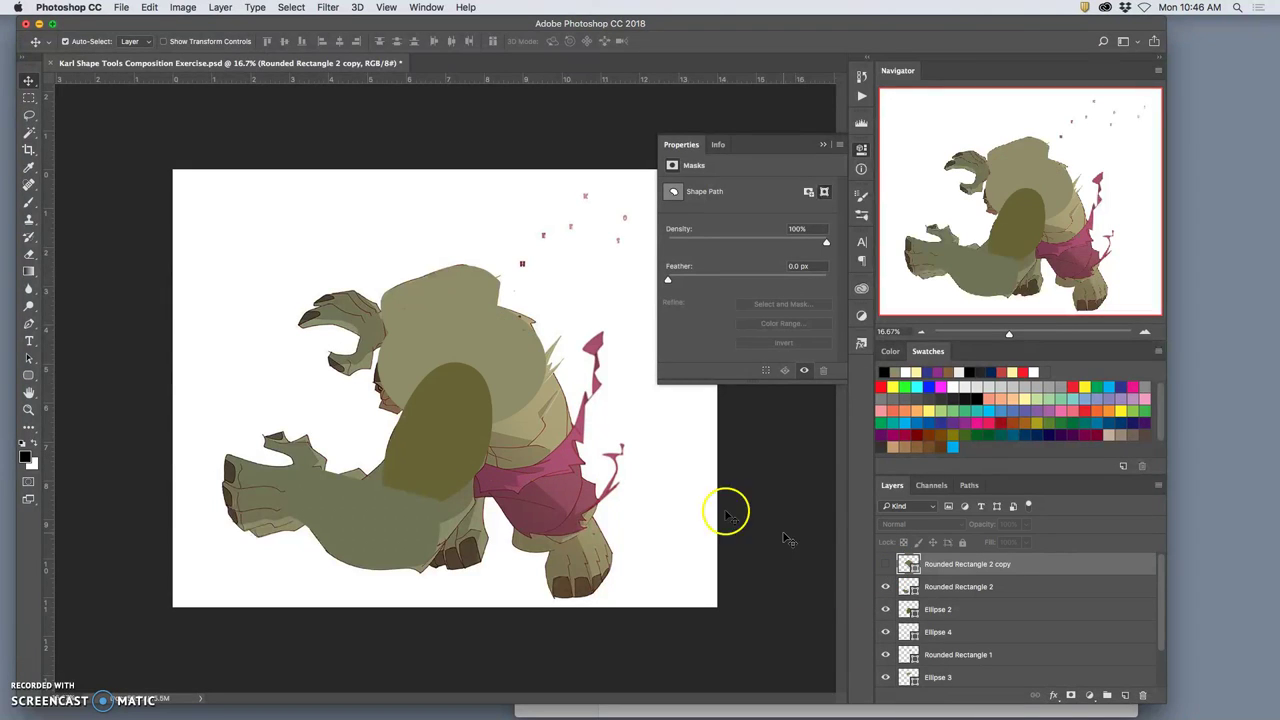
{"action": "left_click", "coordinate": [885, 564]}
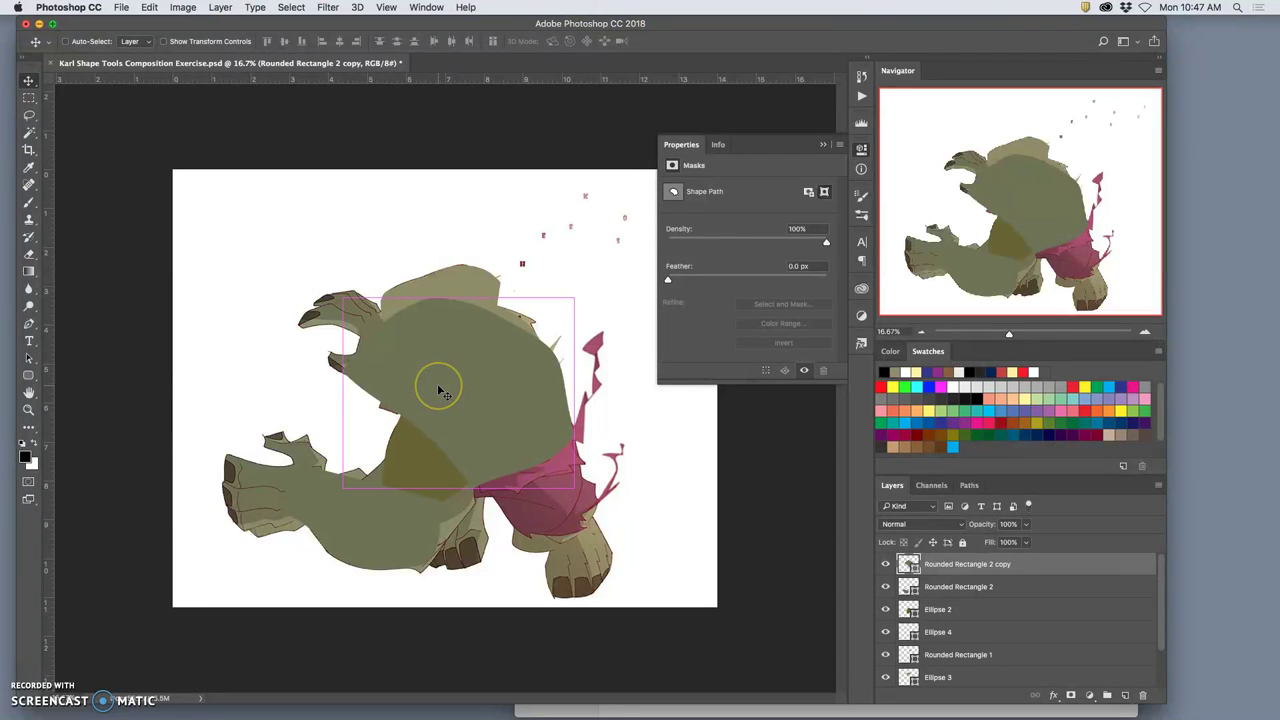
Distort the torso shape by pulling the two corners on its head side inward toward the body, and apply the transformation
{"action": "key", "text": "ctrl+t"}
{"action": "right_click", "coordinate": [440, 384]}
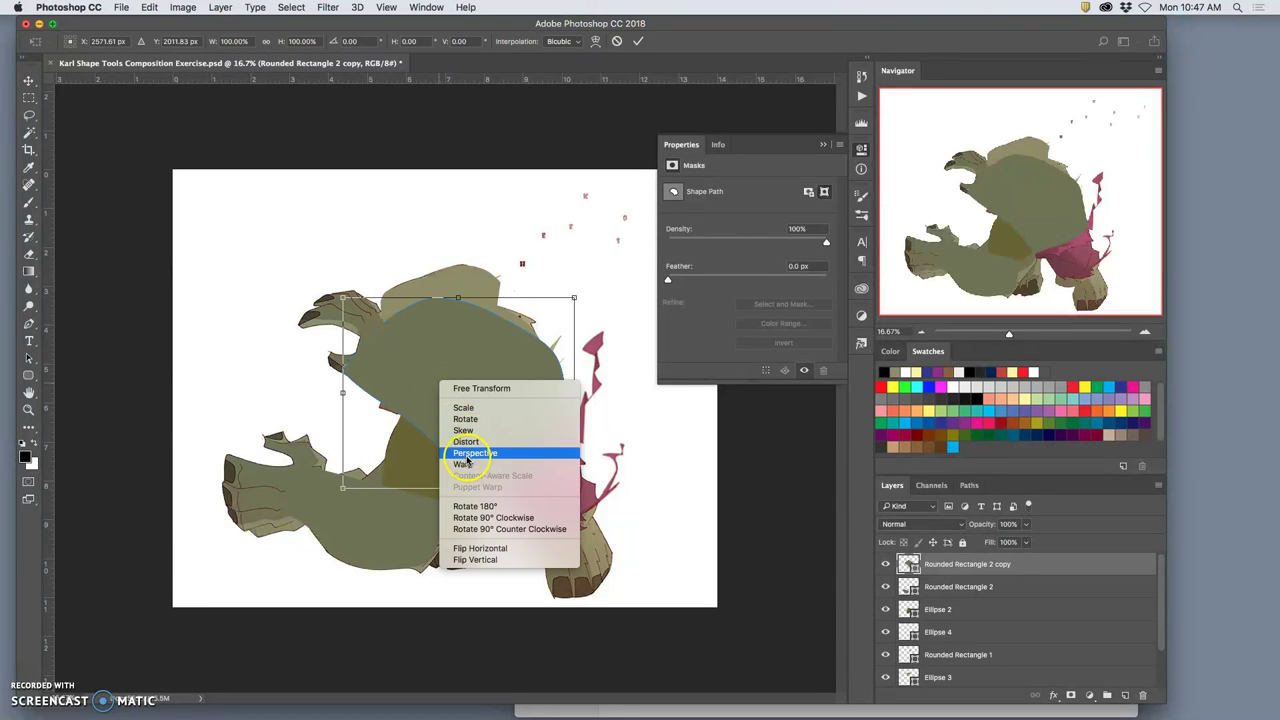
{"action": "left_click", "coordinate": [465, 442]}
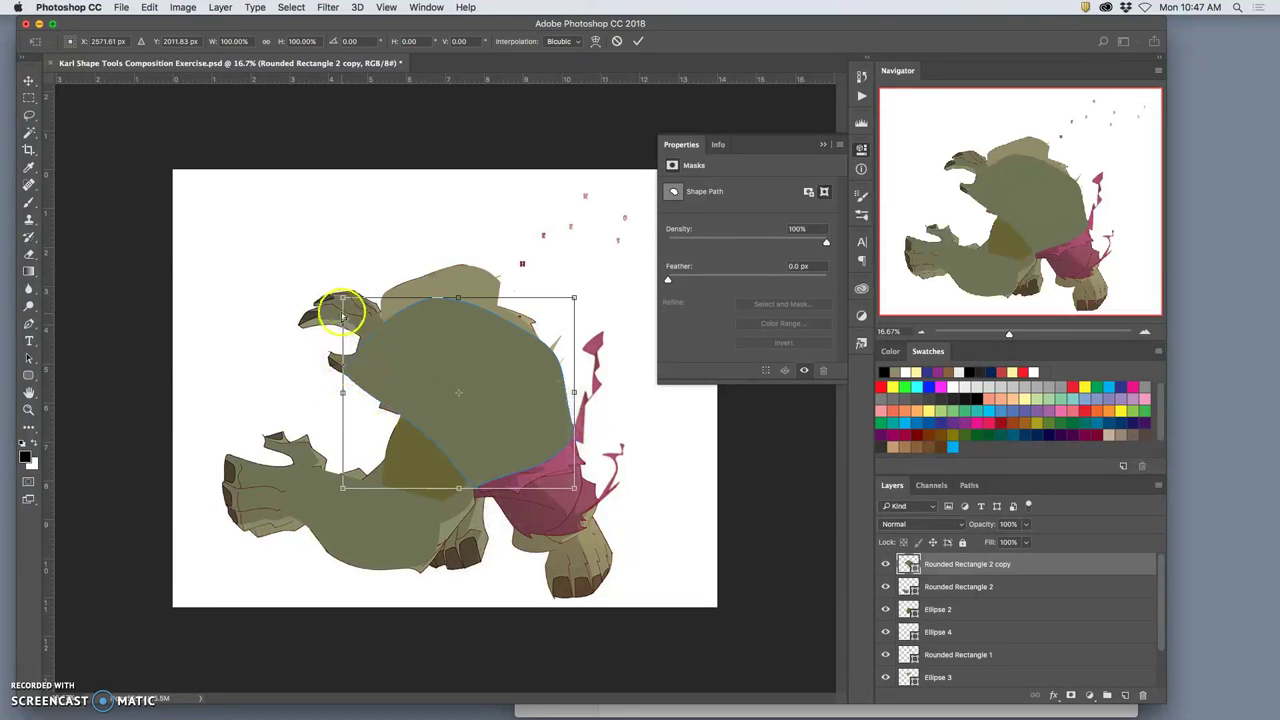
{"action": "left_click_drag", "start_coordinate": [343, 297], "coordinate": [380, 297]}
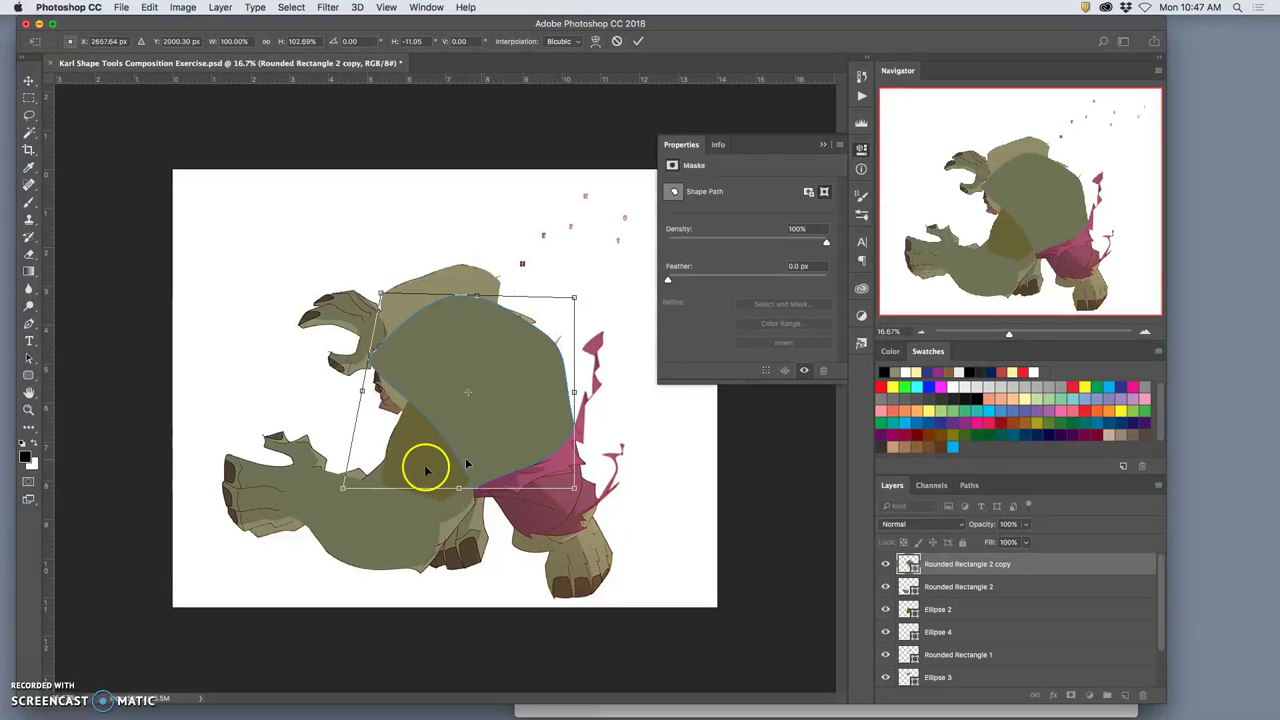
{"action": "left_click_drag", "start_coordinate": [344, 488], "coordinate": [373, 478]}
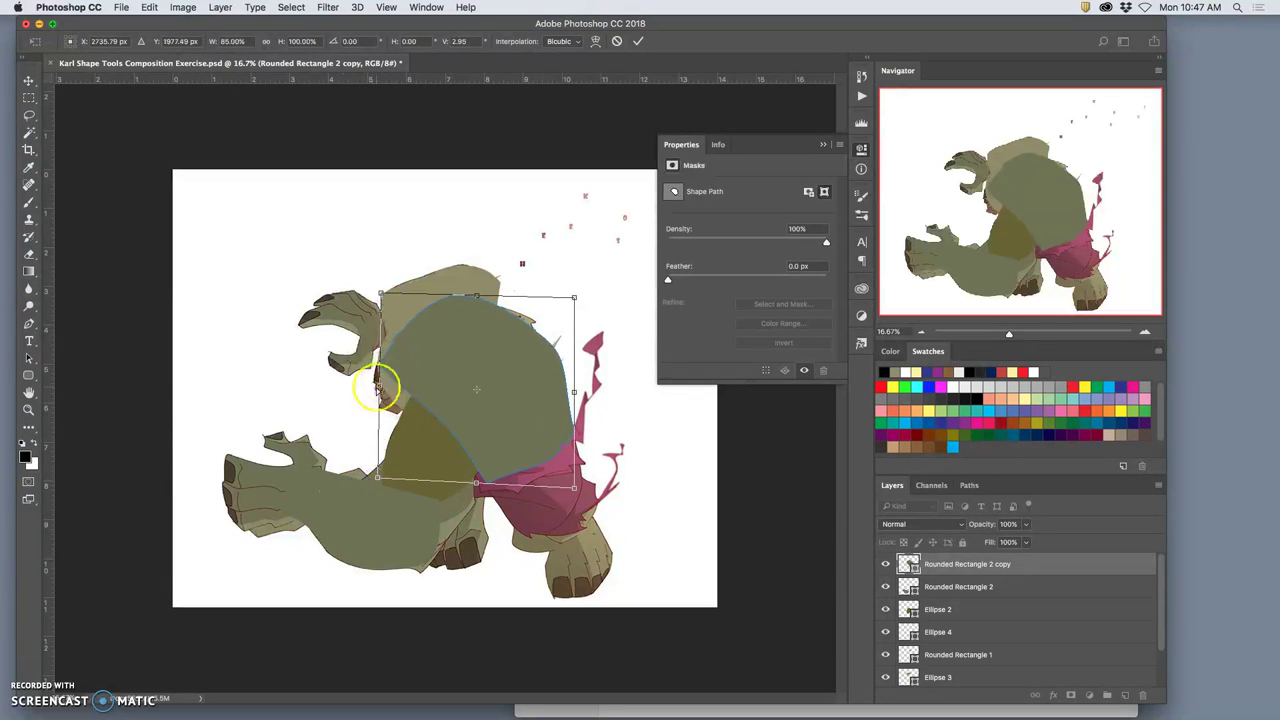
{"action": "key", "text": "Return"}
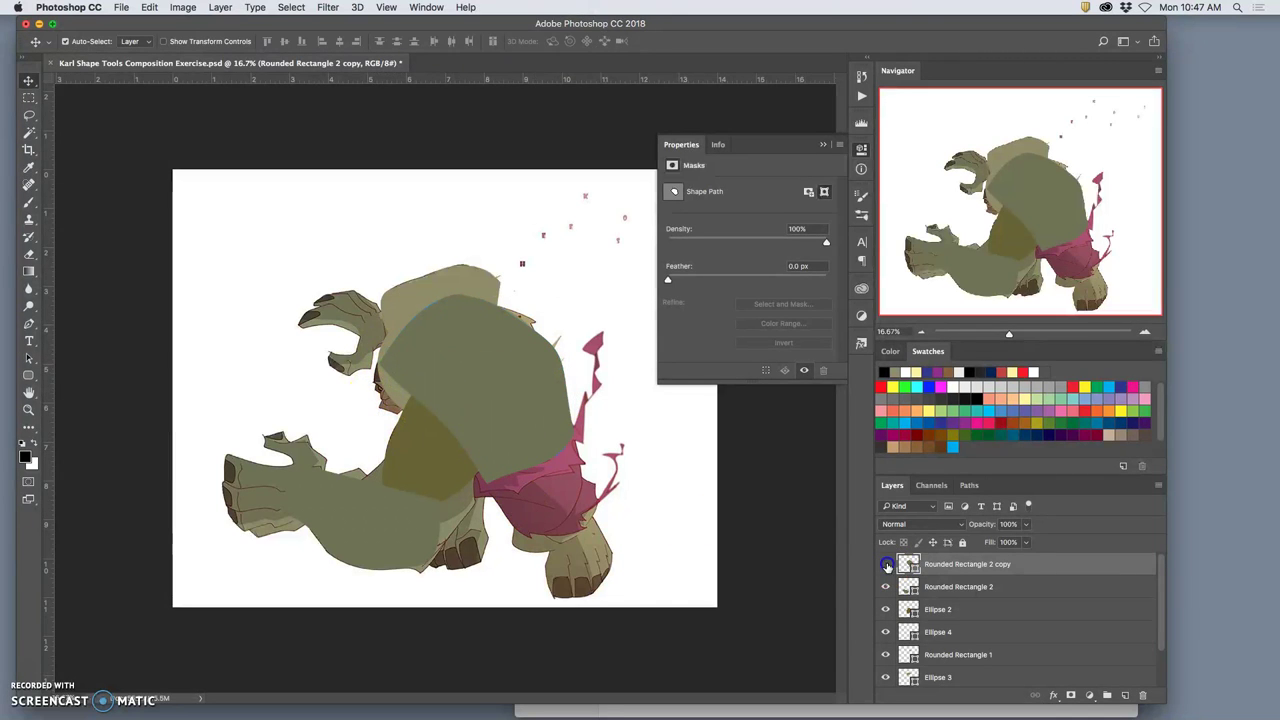
Hide the Background drawing briefly to examine the colored shapes on their own, and show it again
{"action": "mouse_move", "coordinate": [885, 564]}
{"action": "left_mouse_down"}
{"action": "mouse_move", "coordinate": [884, 590]}
{"action": "mouse_move", "coordinate": [885, 564]}
{"action": "left_mouse_up"}
{"action": "scroll", "coordinate": [1000, 620], "scroll_direction": "down", "scroll_amount": 2}
{"action": "left_click", "coordinate": [925, 645]}
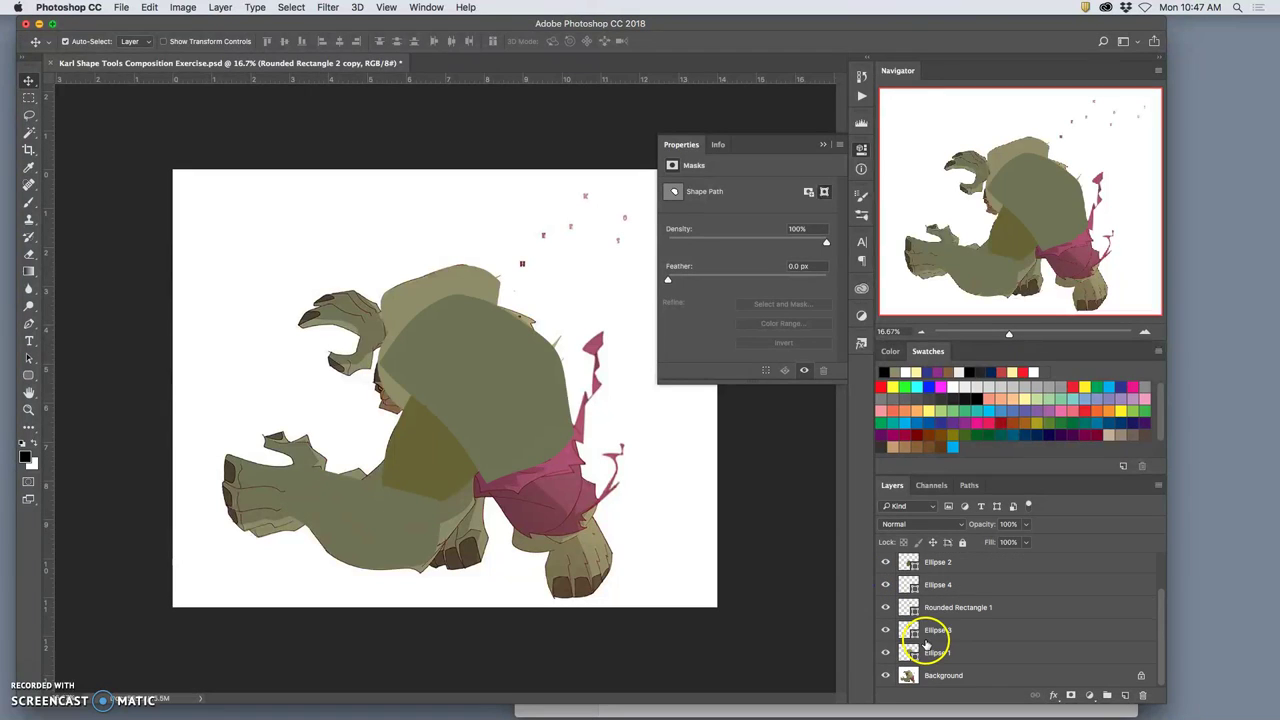
{"action": "left_click", "coordinate": [885, 676]}
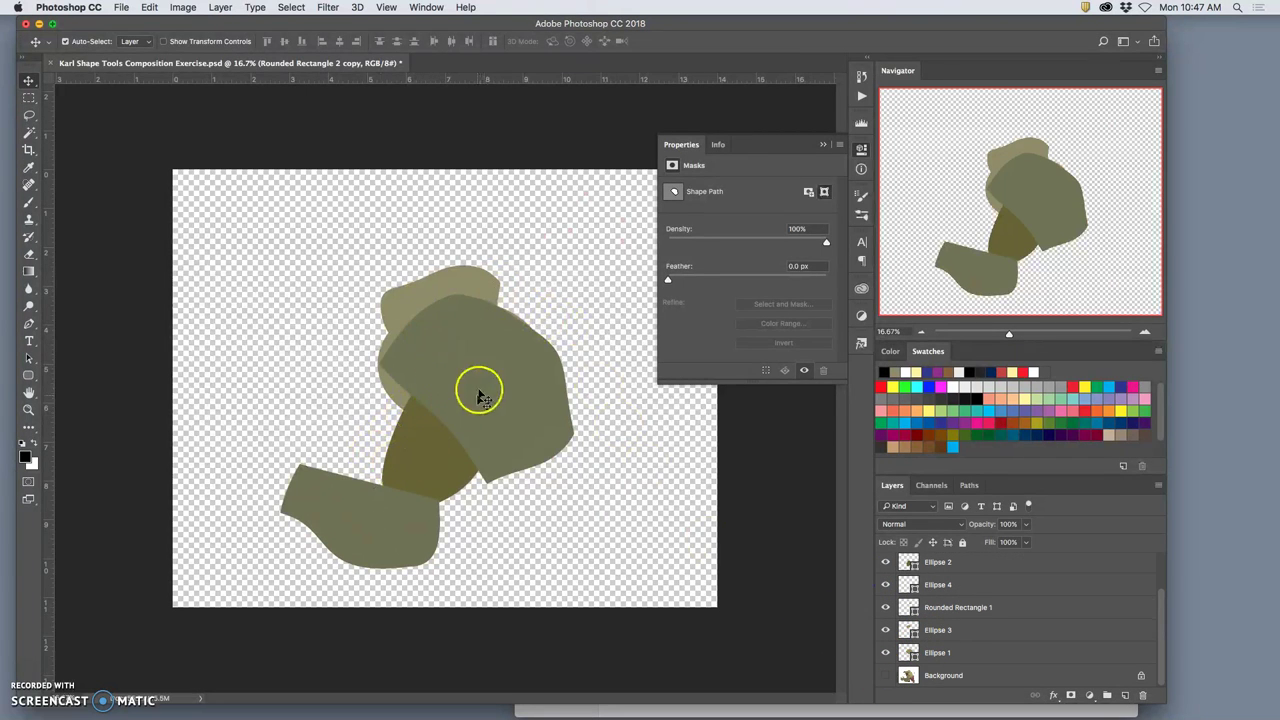
{"action": "left_click", "coordinate": [885, 676]}
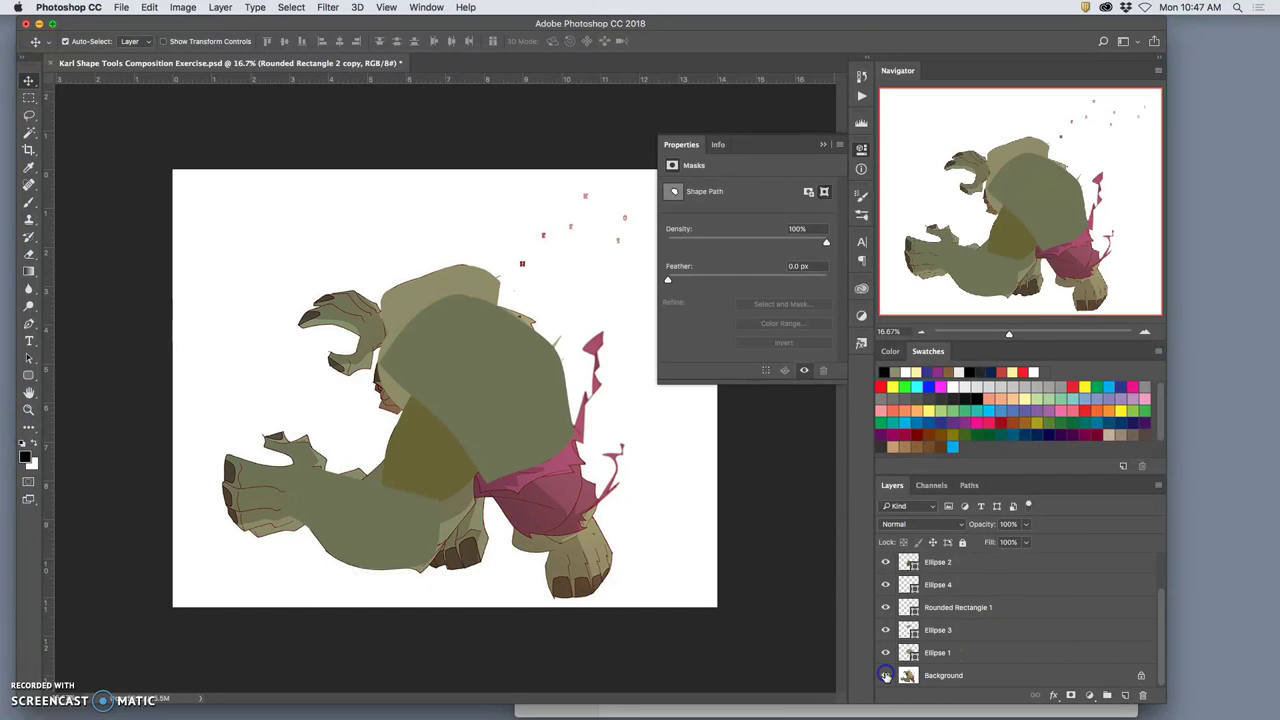
Select the Rounded Rectangle 2 copy layer and open its opacity adjustment
{"action": "left_click", "coordinate": [960, 676]}
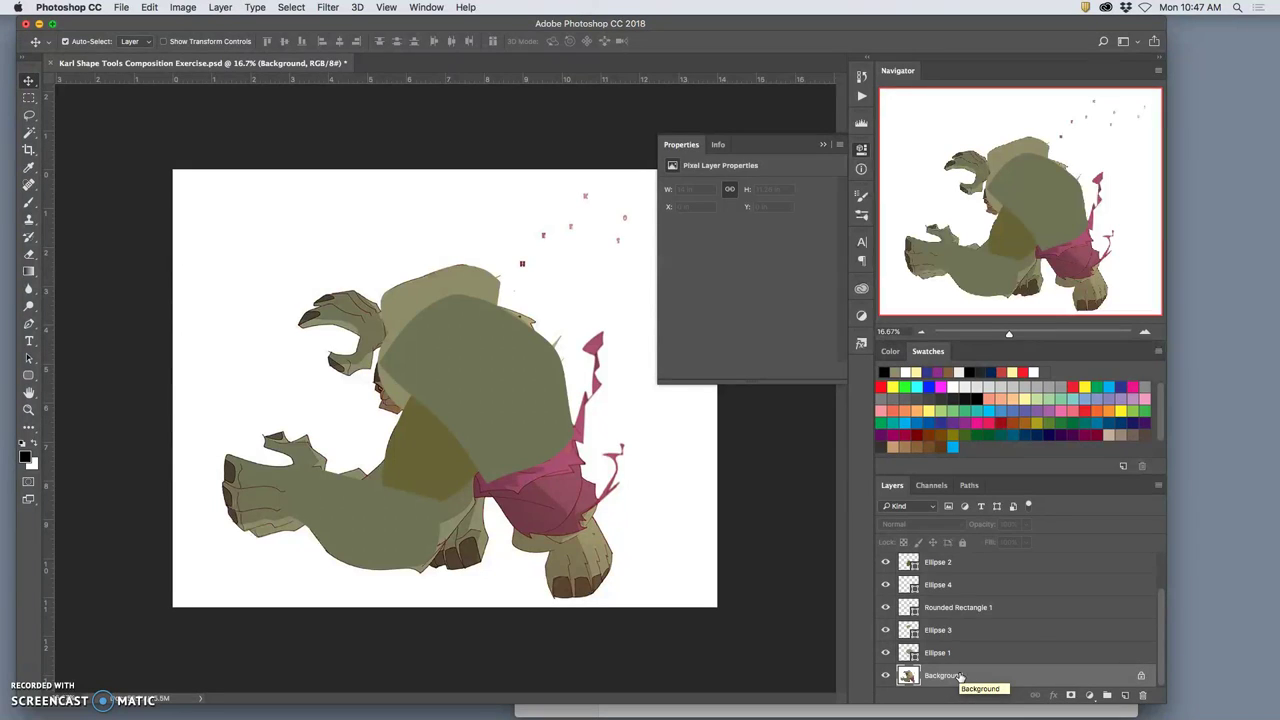
{"action": "scroll", "coordinate": [980, 610], "scroll_direction": "up", "scroll_amount": 2}
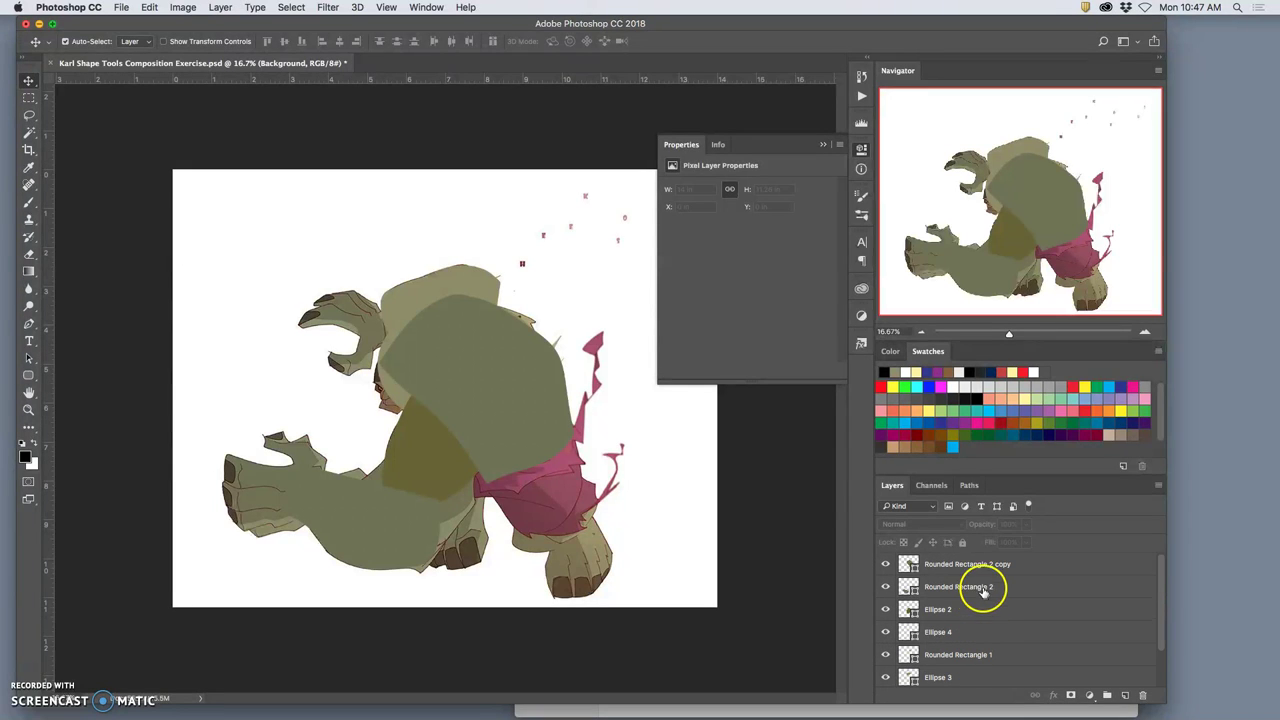
{"action": "left_click", "coordinate": [982, 564]}
{"action": "left_click_drag", "start_coordinate": [1025, 527], "coordinate": [993, 540]}
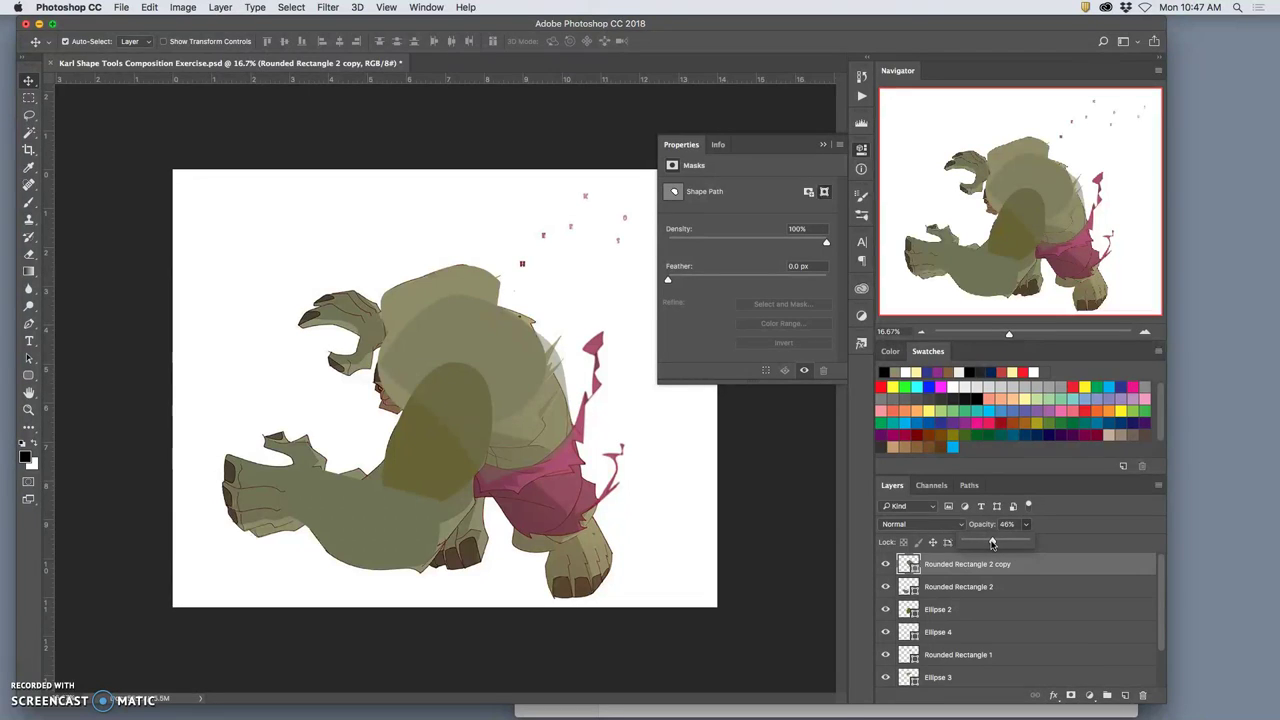
{"action": "left_click", "coordinate": [1071, 566]}
Duplicate the Background layer and move the copy to the top of the layer stack
{"action": "scroll", "coordinate": [1054, 638], "scroll_direction": "down", "scroll_amount": 3}
{"action": "left_click", "coordinate": [962, 676]}
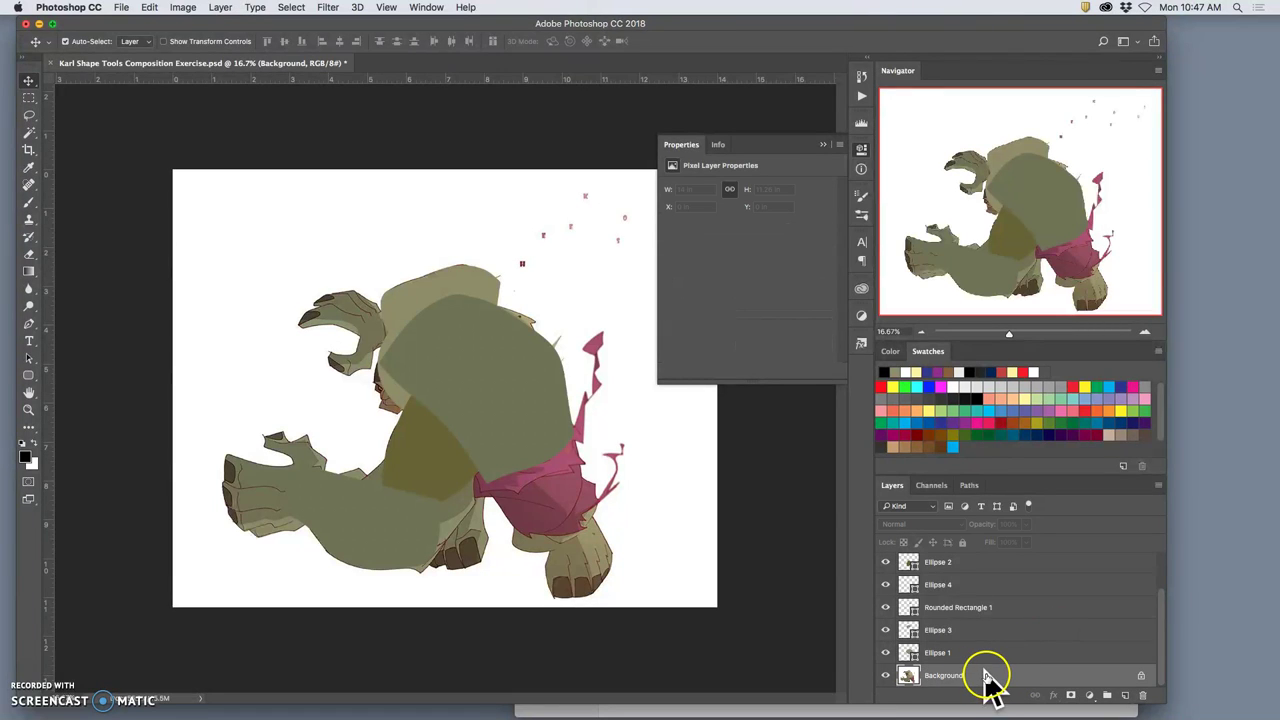
{"action": "key", "text": "super+j"}
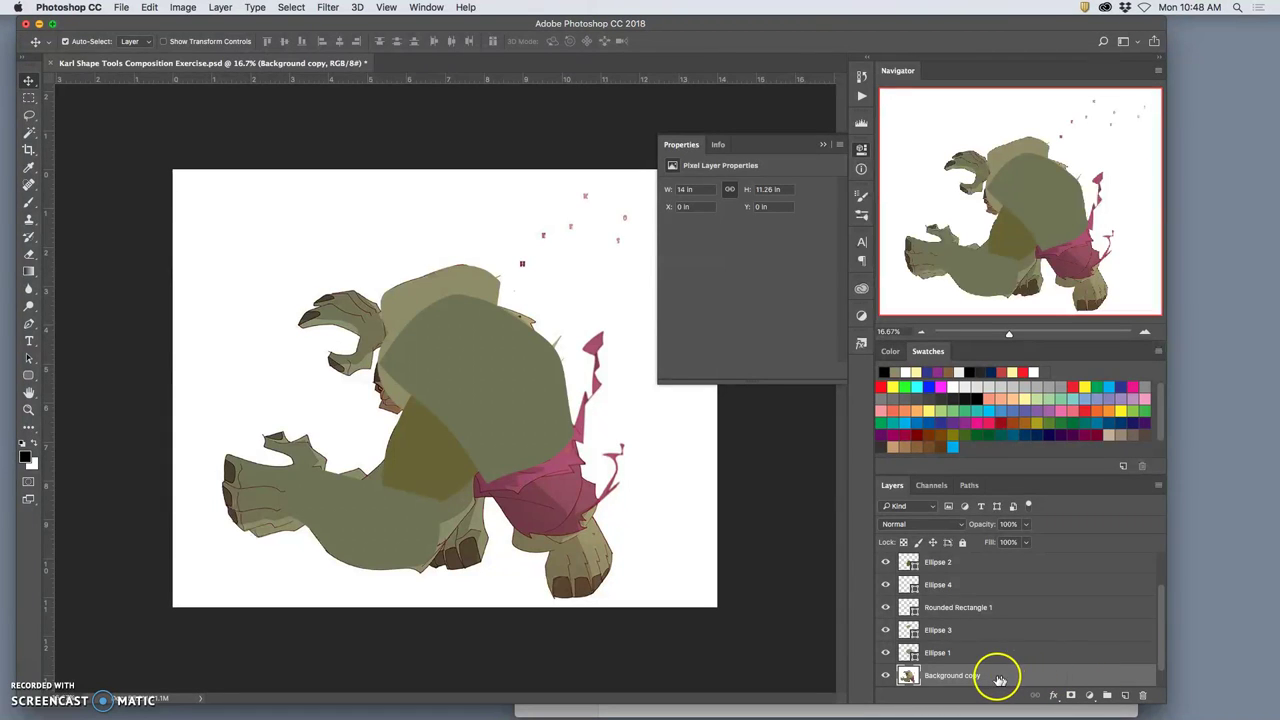
{"action": "left_click_drag", "start_coordinate": [975, 677], "coordinate": [994, 550]}
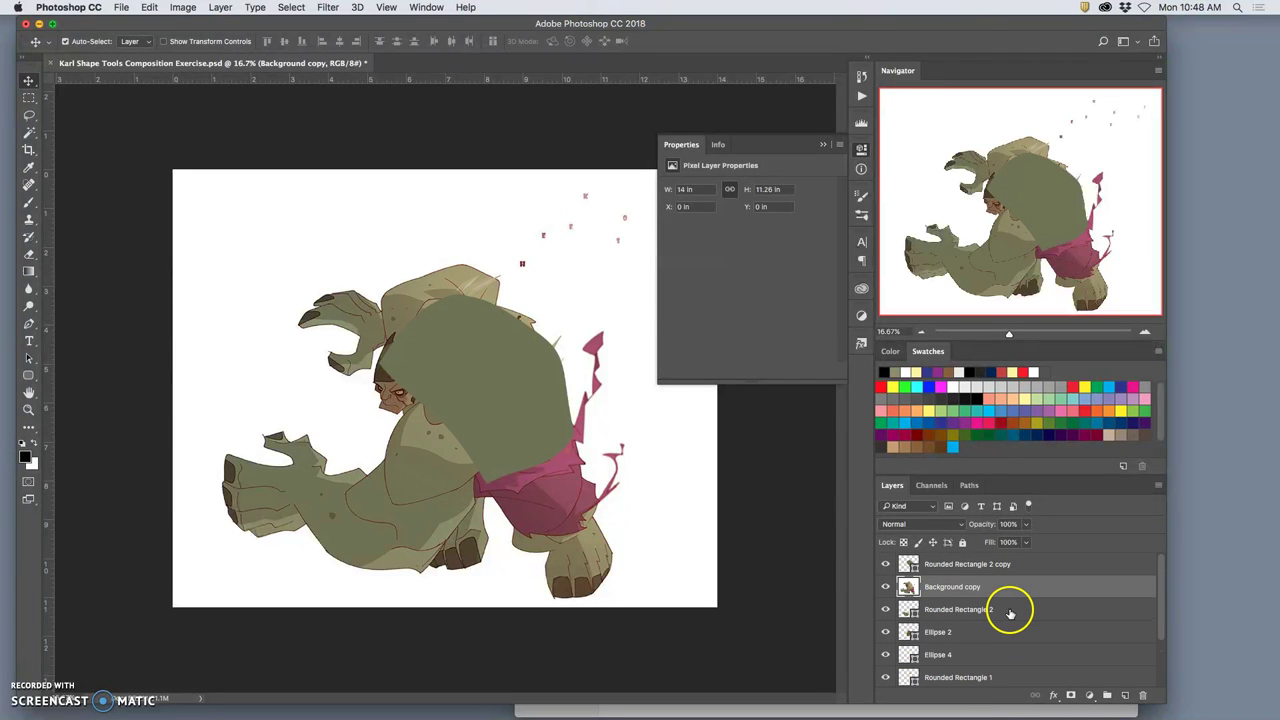
{"action": "left_click_drag", "start_coordinate": [1010, 612], "coordinate": [991, 562]}
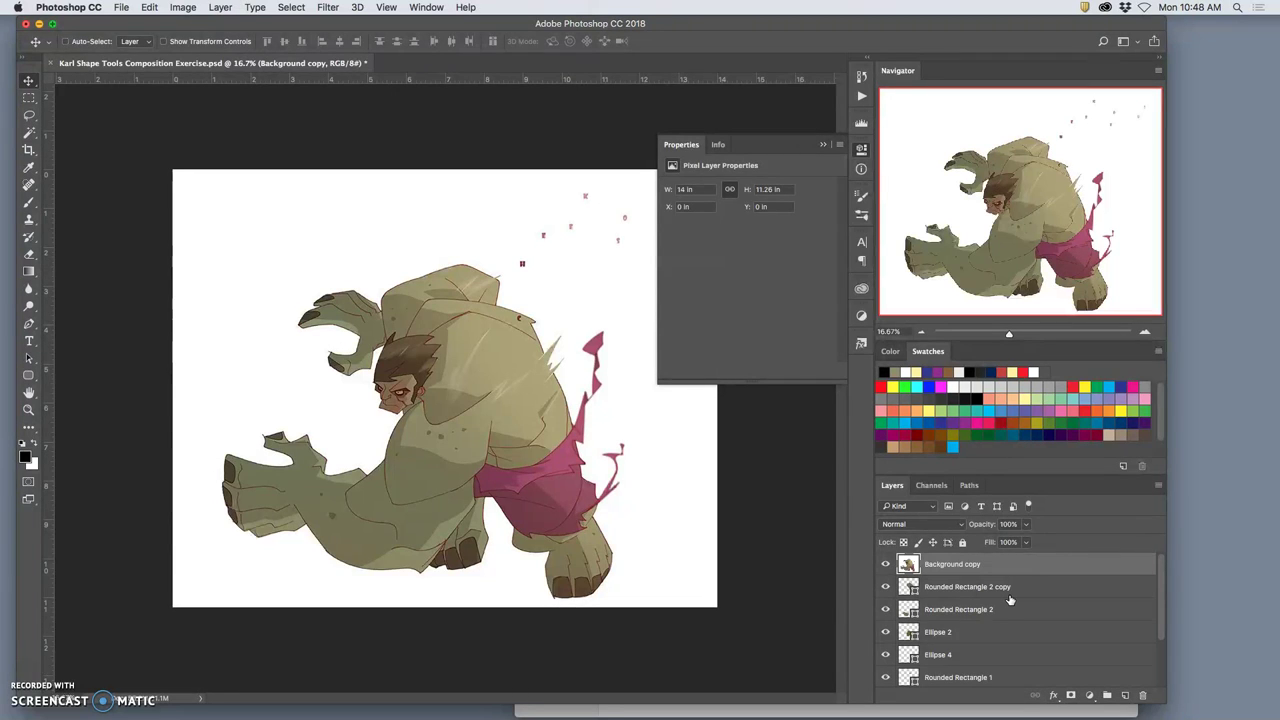
Examine the uncovered character drawing at several magnifications
{"action": "key", "text": "super+equal"}
{"action": "key", "text": "super+equal"}
{"action": "key", "text": "super+equal"}
{"action": "key", "text": "super+equal"}
{"action": "key", "text": "super+minus"}
{"action": "key", "text": "super+minus"}
{"action": "key", "text": "super+minus"}
{"action": "key", "text": "super+minus"}
{"action": "key", "text": "super+equal"}
{"action": "key", "text": "super+equal"}
{"action": "key", "text": "super+minus"}
{"action": "key", "text": "super+minus"}
{"action": "key", "text": "super+equal"}
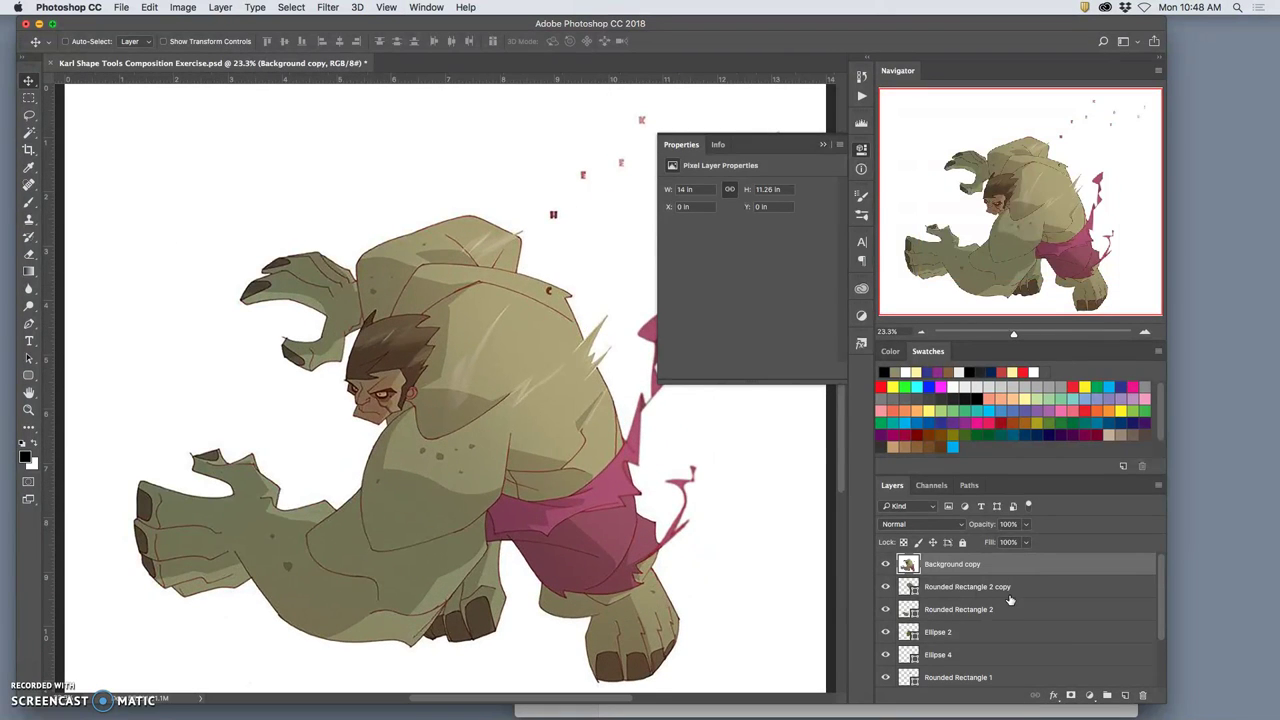
Send the Background copy layer down beneath the shape layers and bring it back to the top of the stack
{"action": "left_click_drag", "start_coordinate": [1009, 594], "coordinate": [1006, 566]}
{"action": "key", "text": "super+bracketleft"}
{"action": "key", "text": "super+bracketleft"}
{"action": "key", "text": "super+bracketleft"}
{"action": "key", "text": "super+bracketleft"}
{"action": "key", "text": "super+bracketleft"}
{"action": "key", "text": "super+bracketleft"}
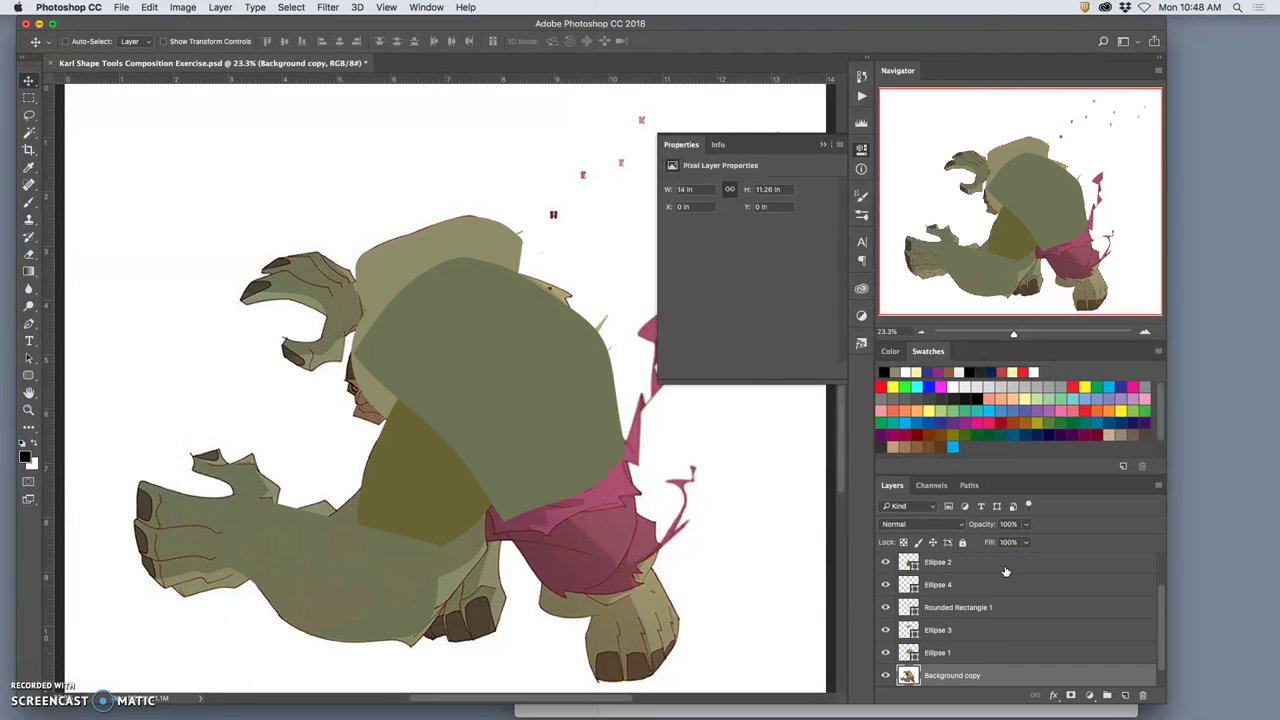
{"action": "key", "text": "super+bracketright"}
{"action": "key", "text": "super+bracketright"}
{"action": "key", "text": "super+bracketright"}
{"action": "key", "text": "super+bracketright"}
{"action": "key", "text": "super+bracketright"}
{"action": "key", "text": "super+bracketright"}
{"action": "key", "text": "super+bracketright"}
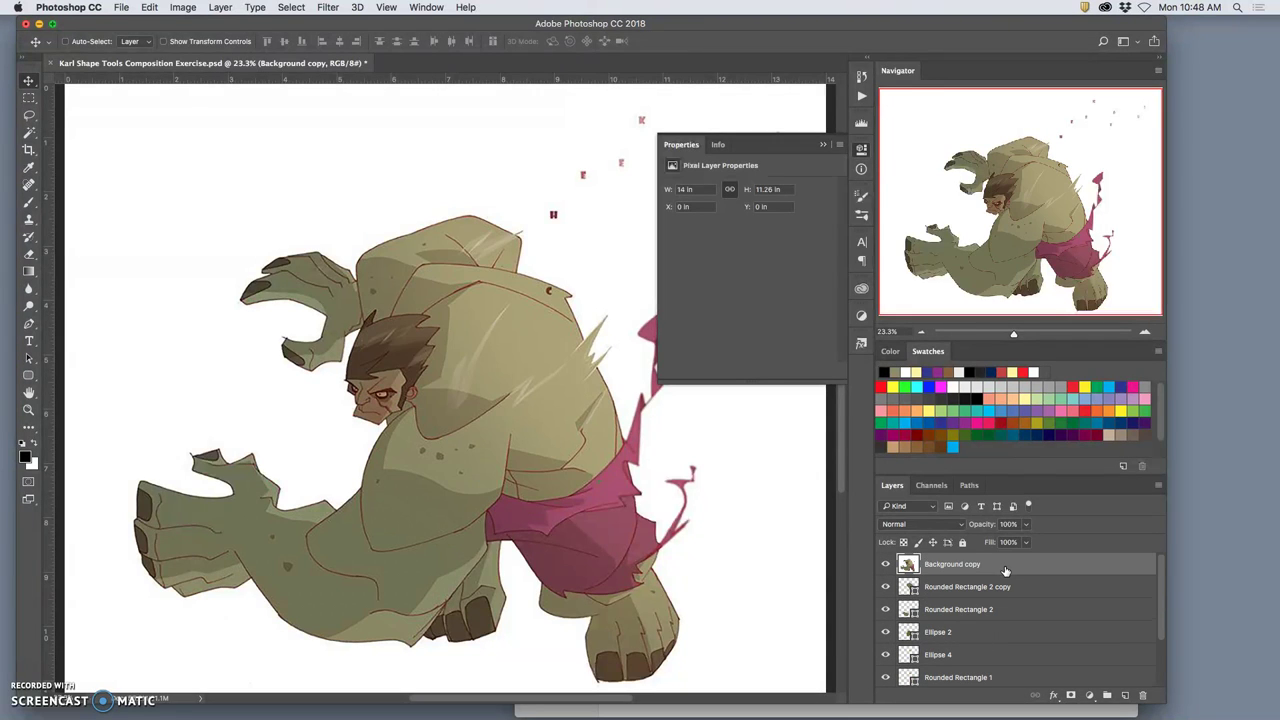
{"action": "key", "text": "super+bracketleft"}
{"action": "key", "text": "super+bracketright"}
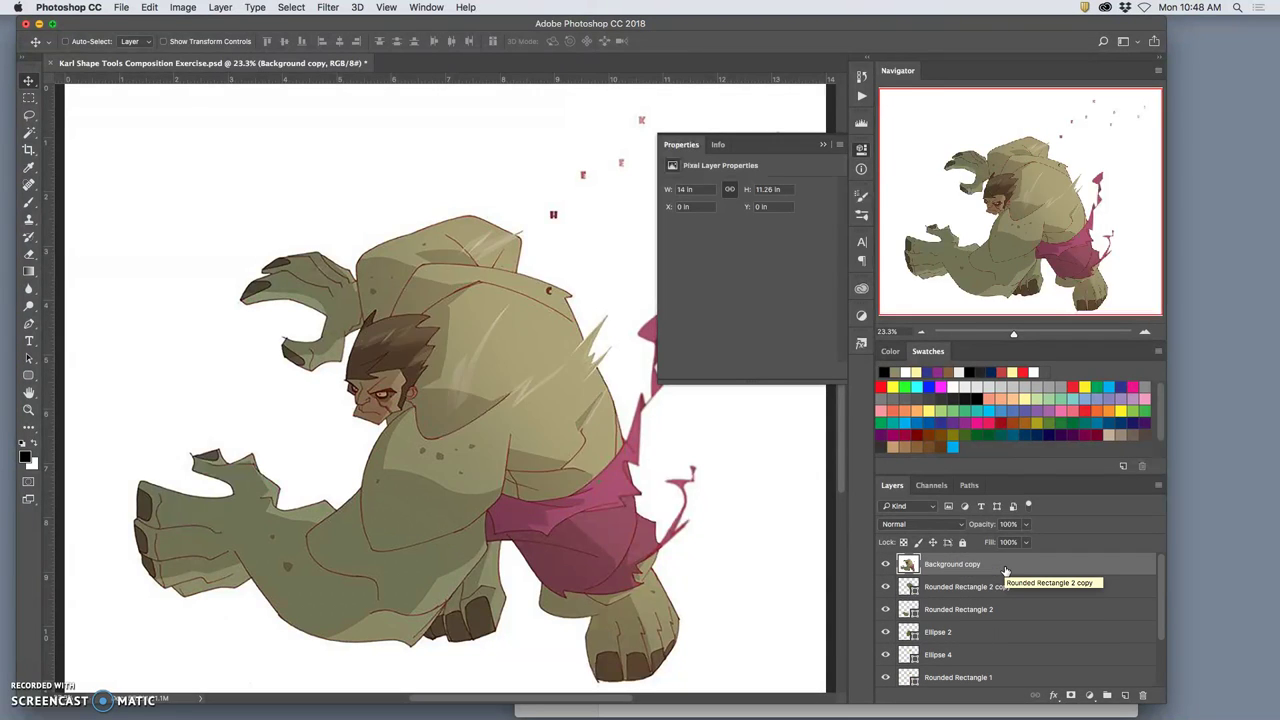
Hide the Background copy layer and move the Rounded Rectangle 2 copy layer below Rounded Rectangle 2
{"action": "left_click", "coordinate": [886, 564]}
{"action": "left_click", "coordinate": [962, 586]}
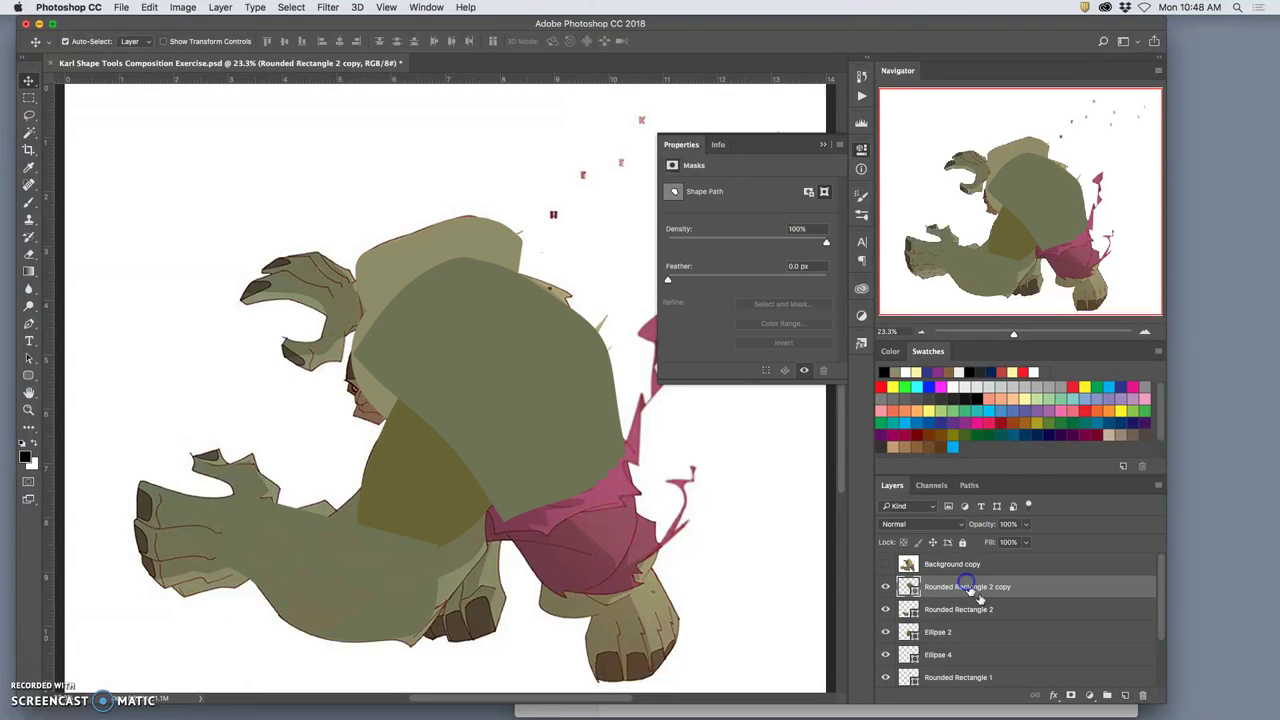
{"action": "key", "text": "super+bracketleft"}
{"action": "key", "text": "super+bracketleft"}
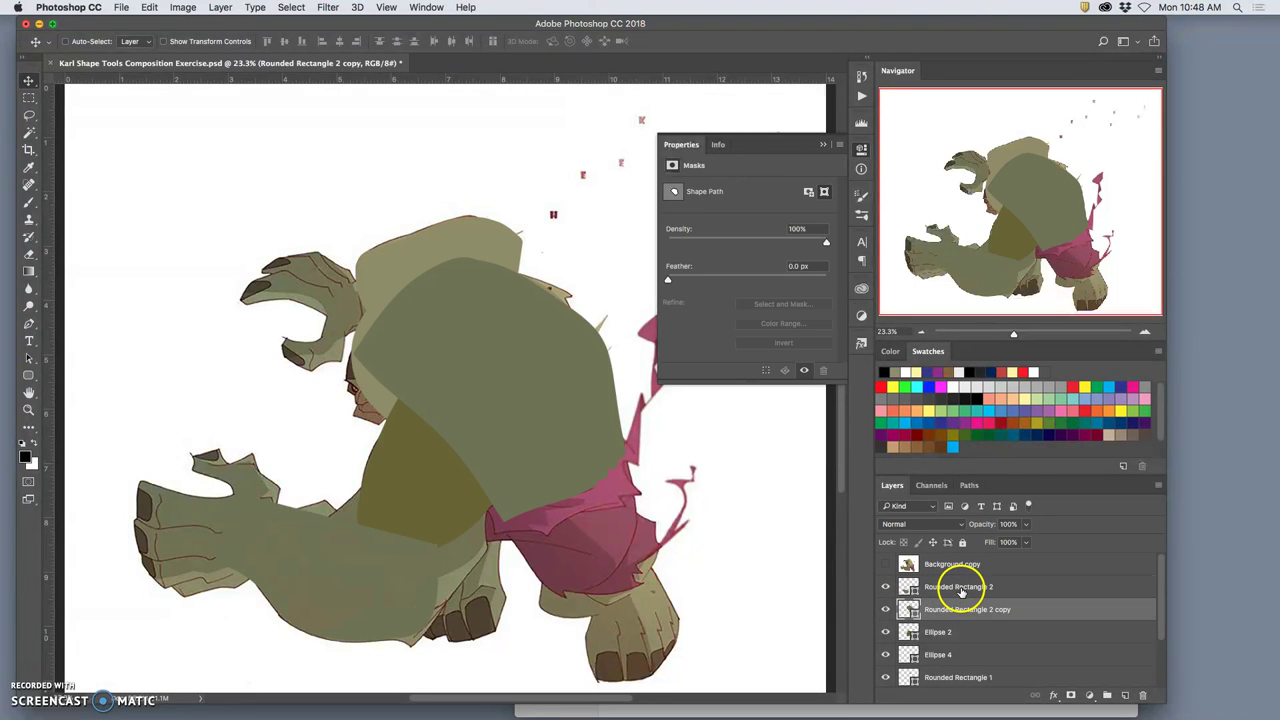
Move the Rounded Rectangle 2 copy layer down the stack to directly beneath Ellipse 1
{"action": "key", "text": "super+bracketleft"}
{"action": "key", "text": "super+bracketleft"}
{"action": "key", "text": "super+bracketleft"}
{"action": "key", "text": "super+bracketleft"}
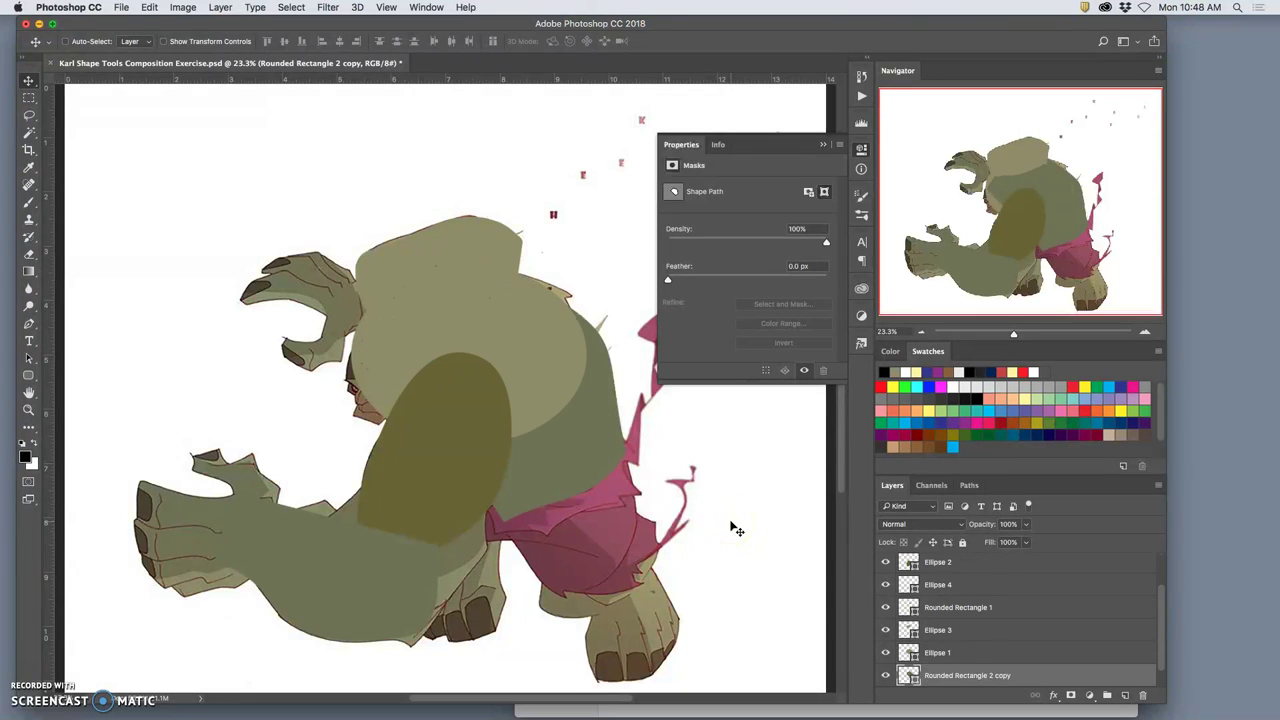
{"action": "left_click", "coordinate": [629, 457]}
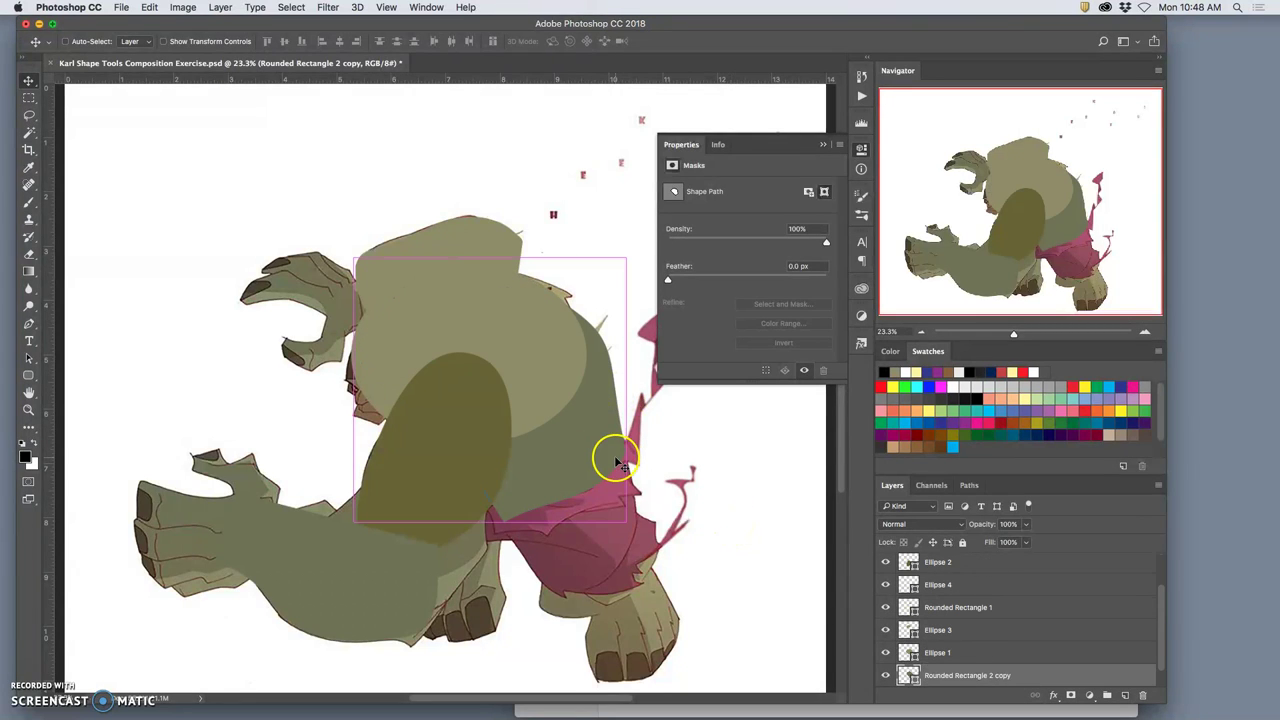
Select the forearm shape, Rounded Rectangle 2, and move its layer directly beneath Ellipse 2
{"action": "left_click", "coordinate": [357, 560], "text": "super"}
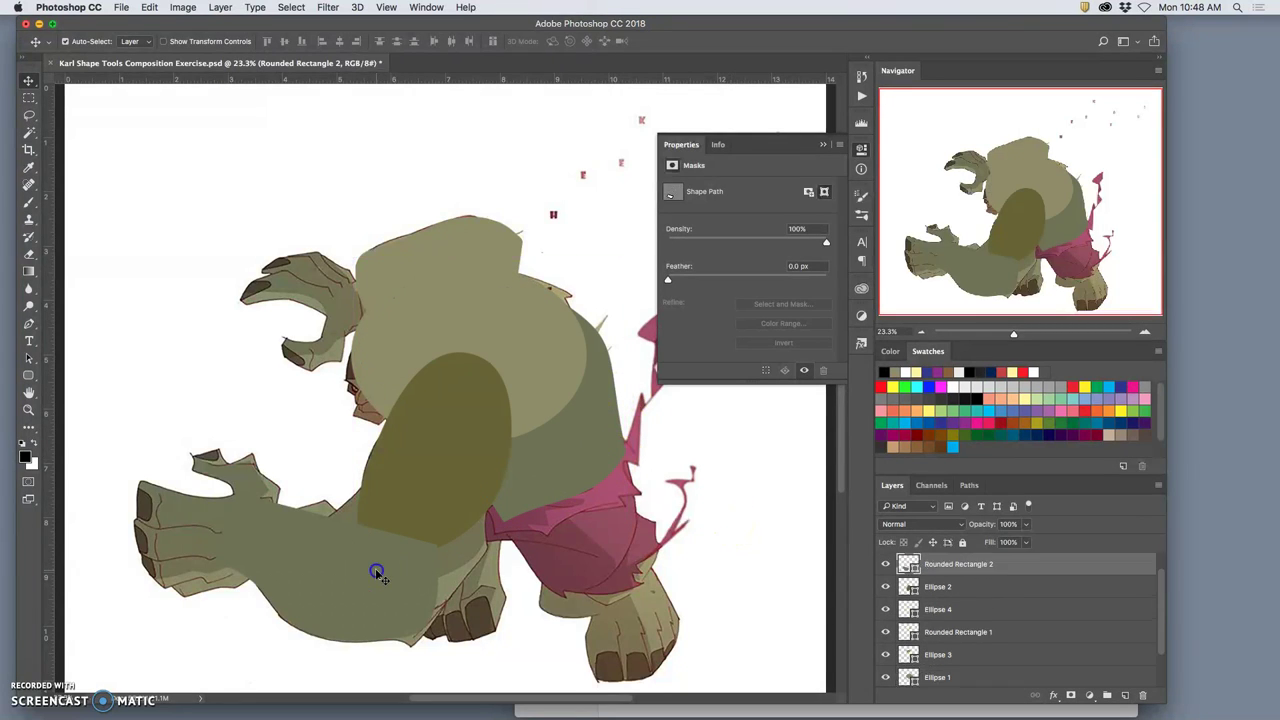
{"action": "key", "text": "super+bracketleft"}
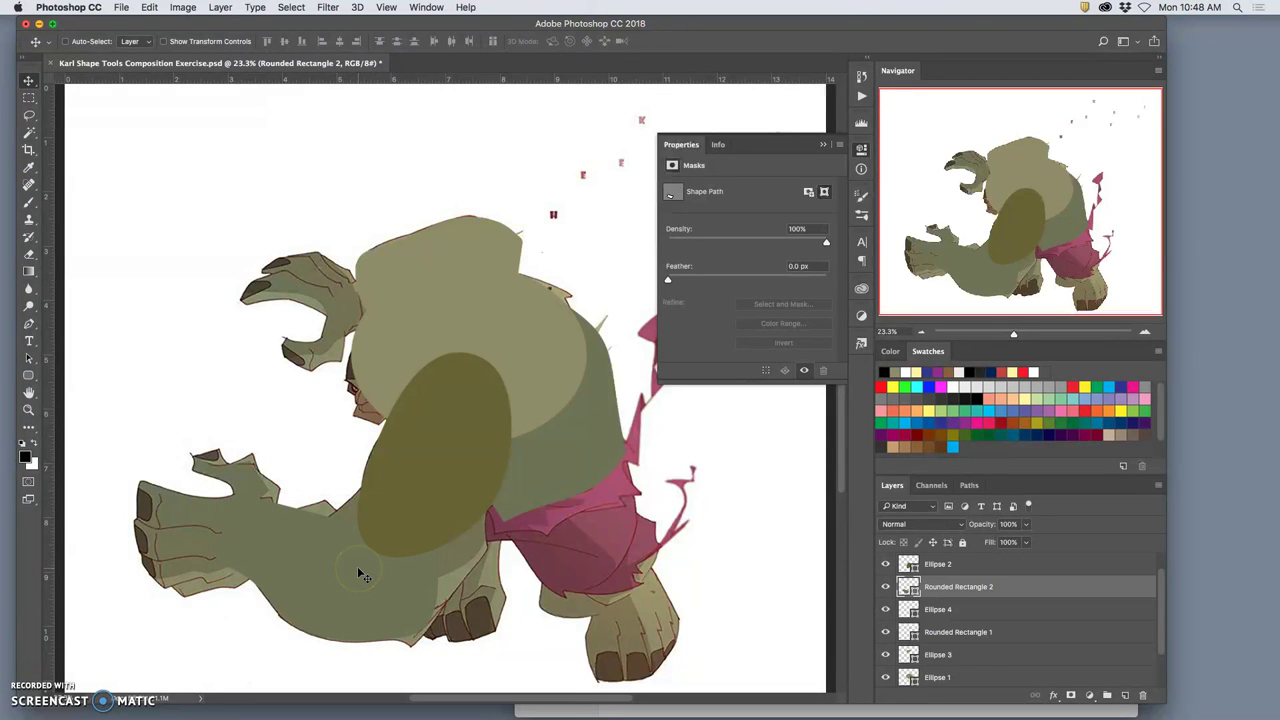
{"action": "key", "text": "super+bracketright"}
{"action": "key", "text": "super+bracketleft"}
Toggle the visibility of the Rounded Rectangle 1 and Ellipse 3 layers to check which forms they cover
{"action": "left_click", "coordinate": [476, 258]}
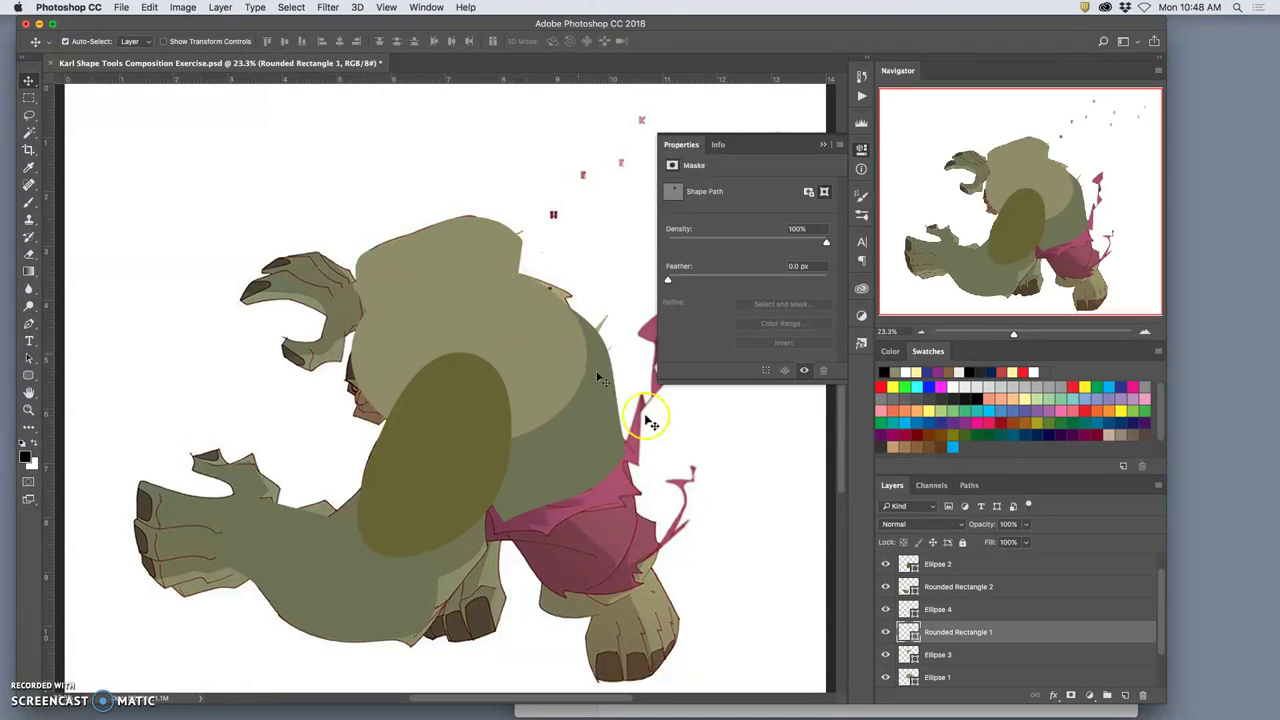
{"action": "left_click", "coordinate": [885, 634]}
{"action": "left_click", "coordinate": [886, 655]}
{"action": "left_click", "coordinate": [886, 655]}
Recolor the Ellipse 1 back shape to 968c69, sampled from the front leg of the drawing
{"action": "left_click", "coordinate": [534, 363]}
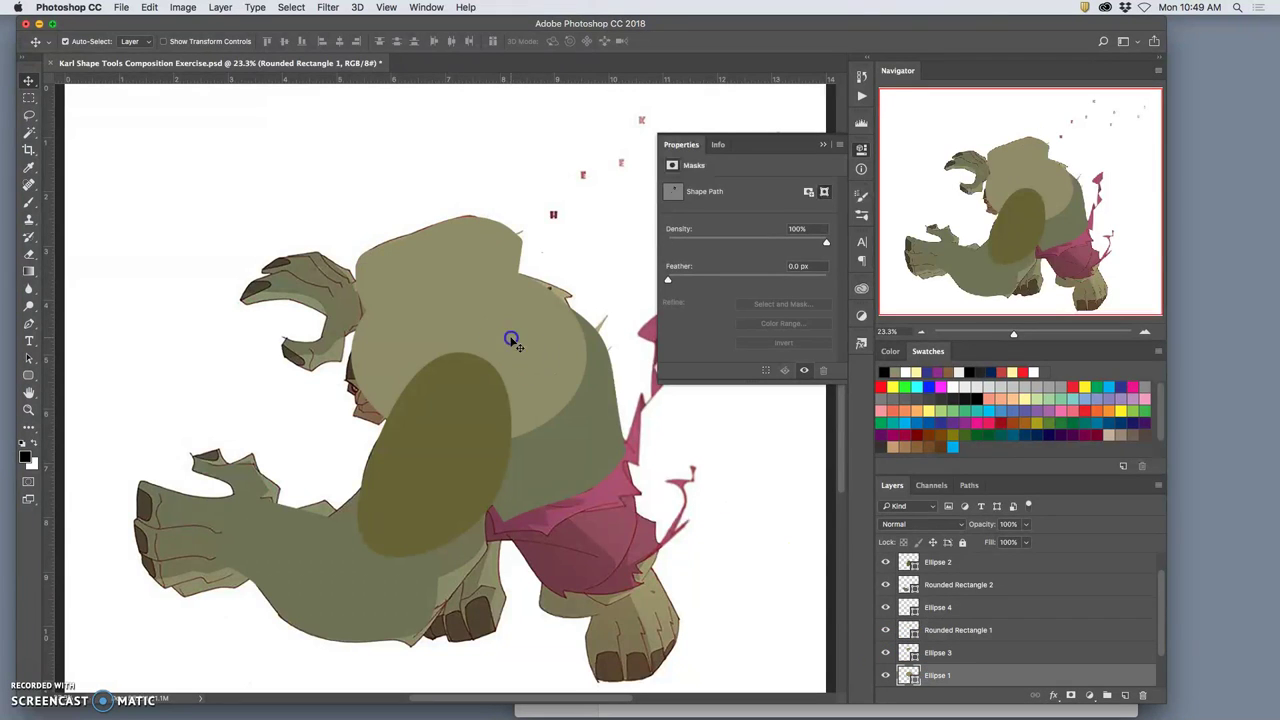
{"action": "double_click", "coordinate": [909, 675]}
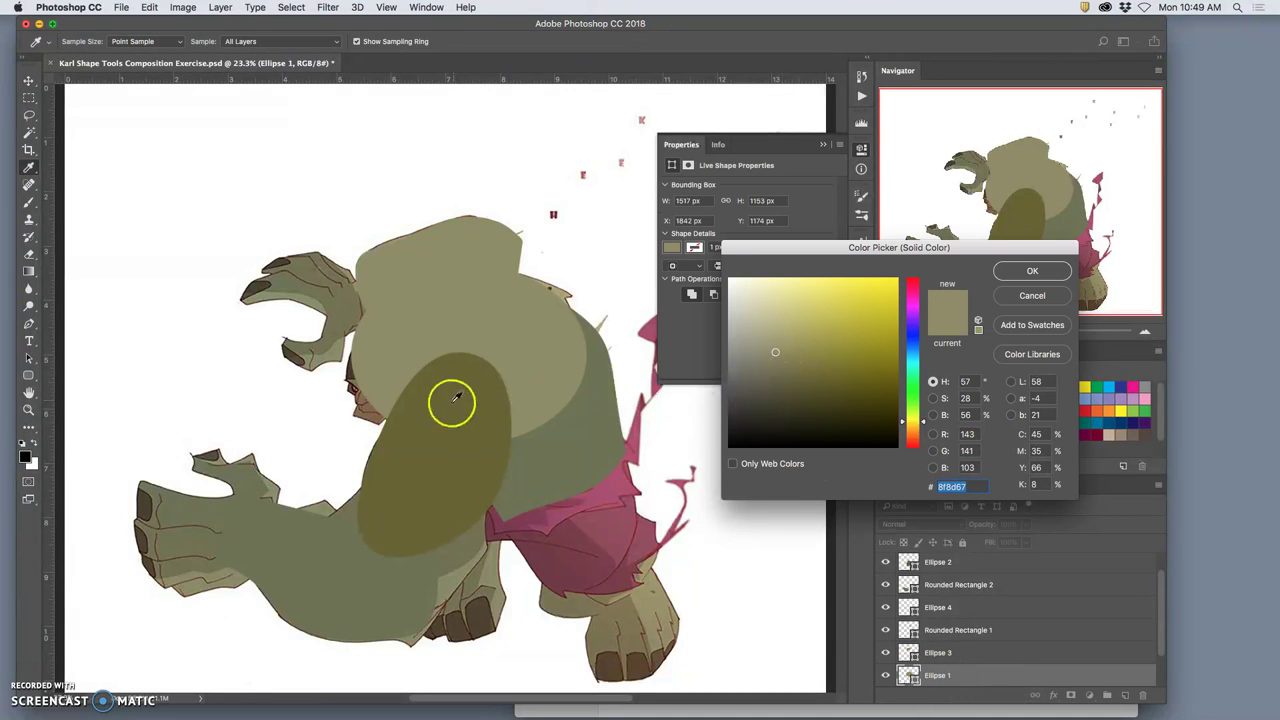
{"action": "left_click", "coordinate": [575, 603]}
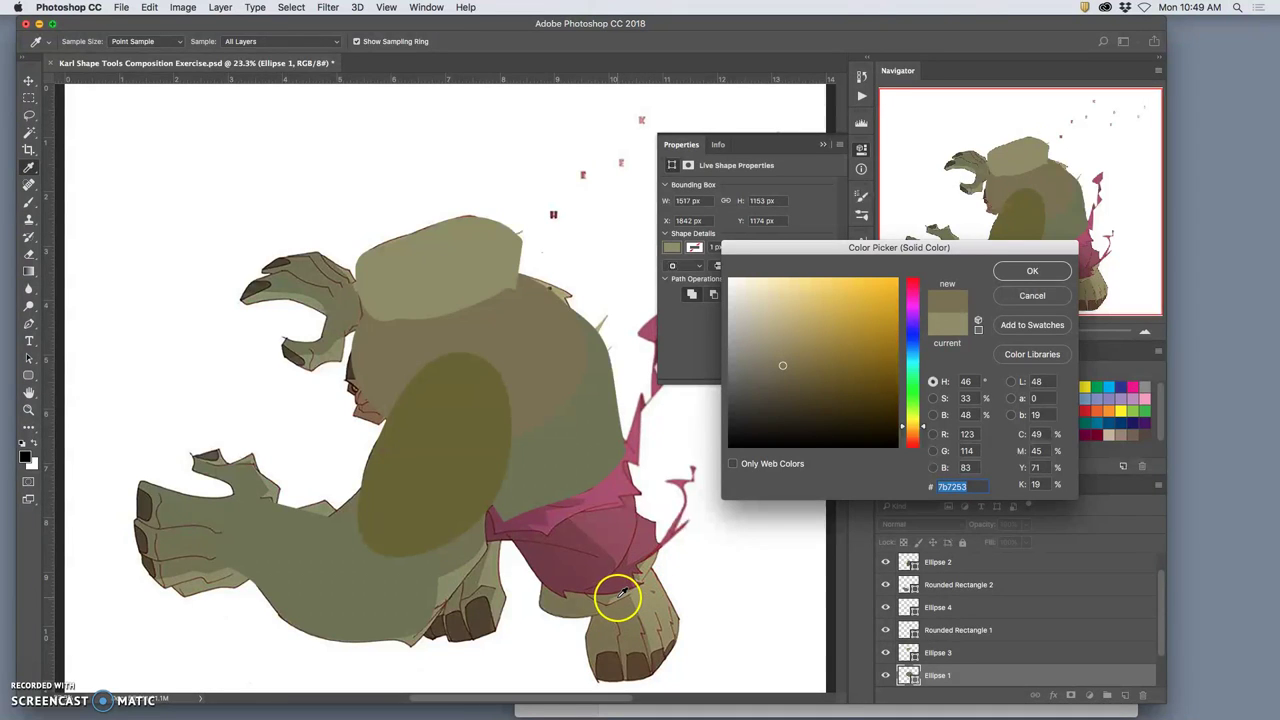
{"action": "left_click", "coordinate": [615, 598]}
{"action": "left_click", "coordinate": [617, 598]}
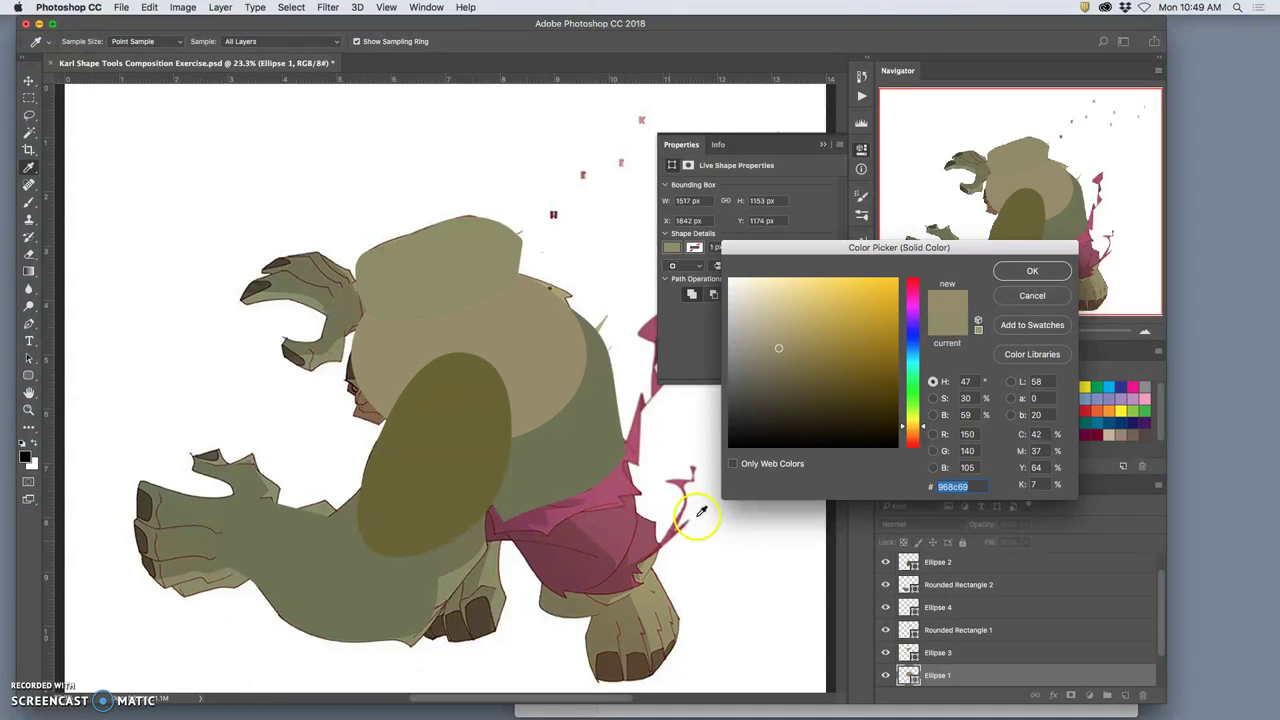
{"action": "left_click", "coordinate": [1031, 270]}
{"action": "key", "text": "v"}
Raise the Ellipse 1 layer in the stack to directly beneath Rounded Rectangle 2
{"action": "left_click", "coordinate": [640, 428]}
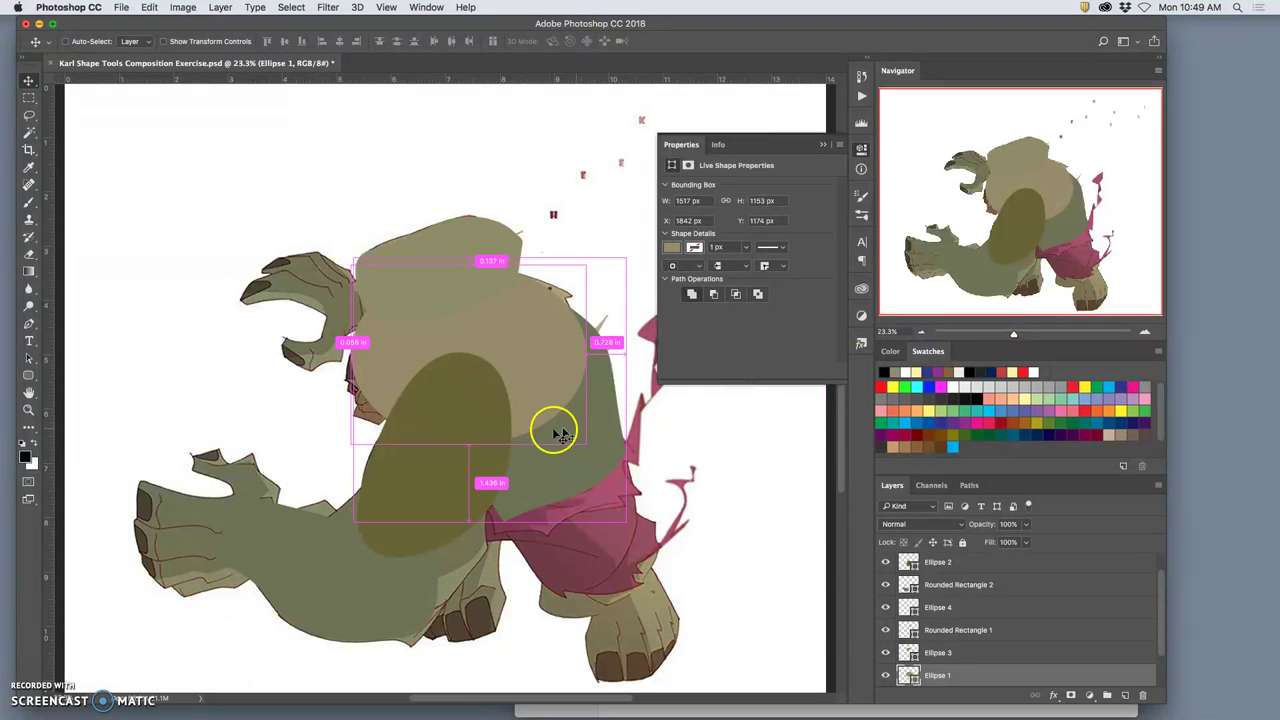
{"action": "key", "text": "super+bracketright"}
{"action": "key", "text": "super+bracketright"}
{"action": "key", "text": "super+bracketright"}
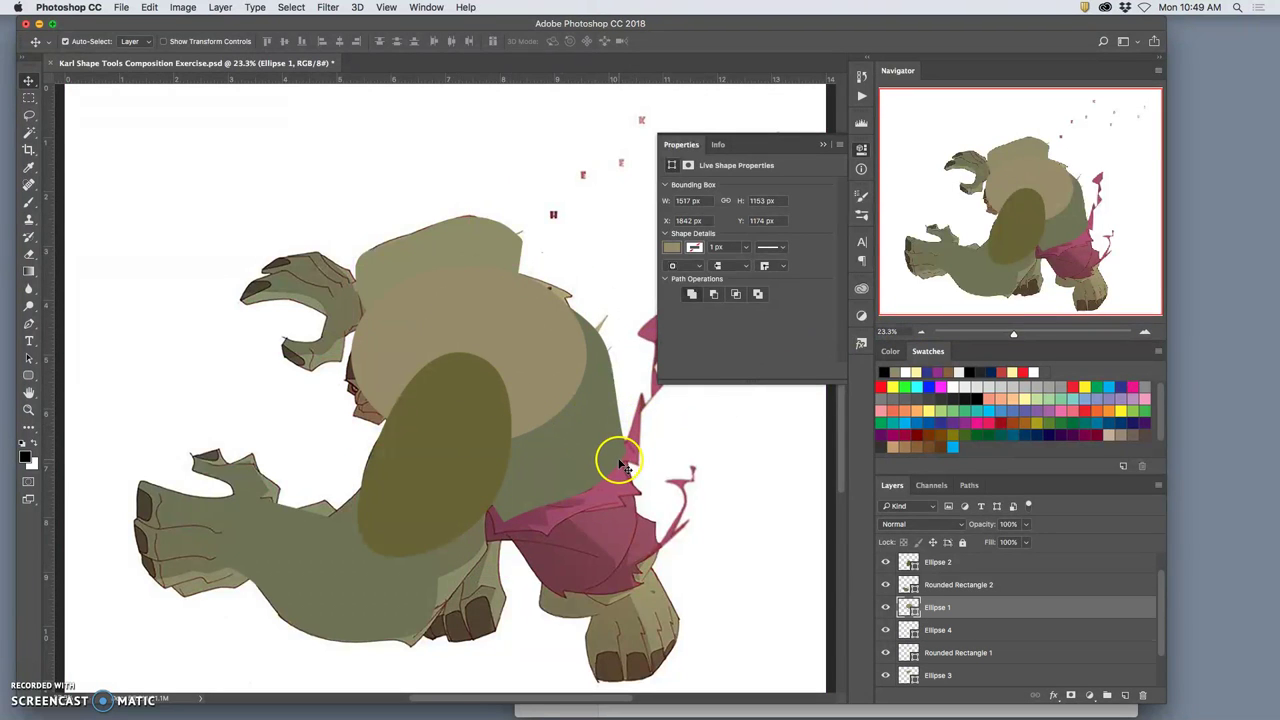
Show the Background copy layer and reduce its opacity to 30%
{"action": "scroll", "coordinate": [980, 630], "scroll_direction": "up", "scroll_amount": 1}
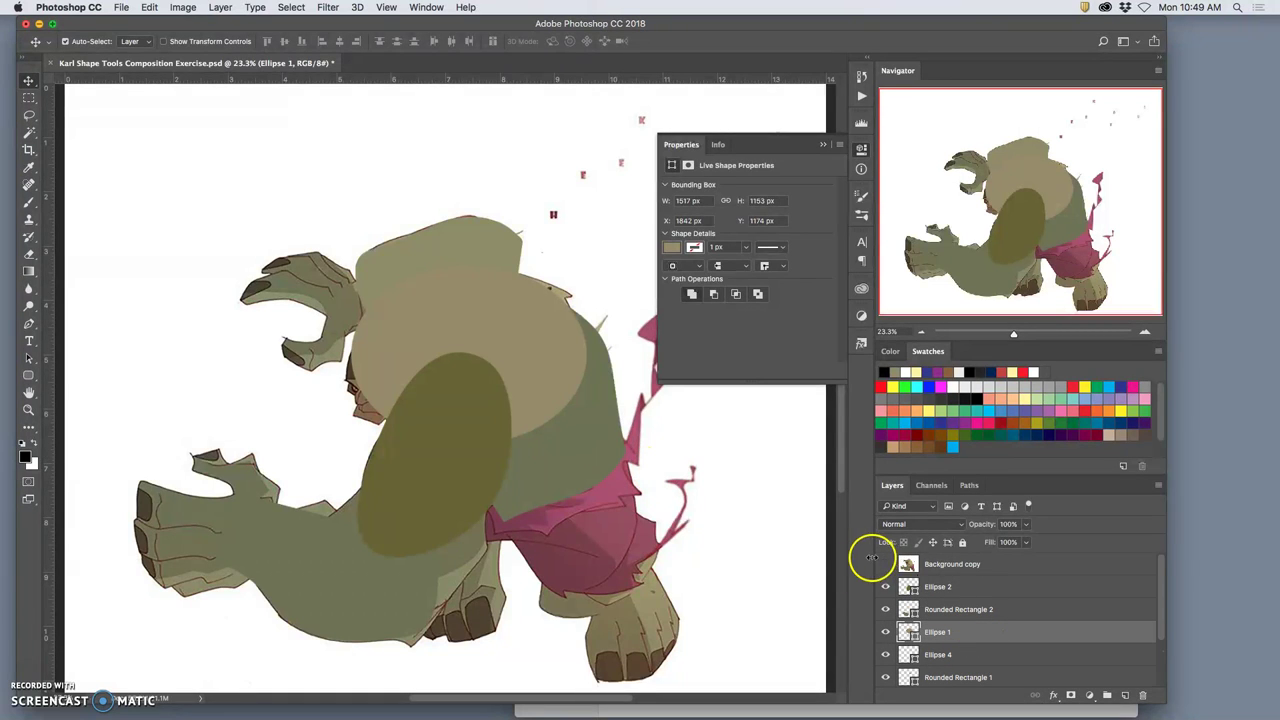
{"action": "left_click", "coordinate": [885, 564]}
{"action": "left_click", "coordinate": [1000, 566]}
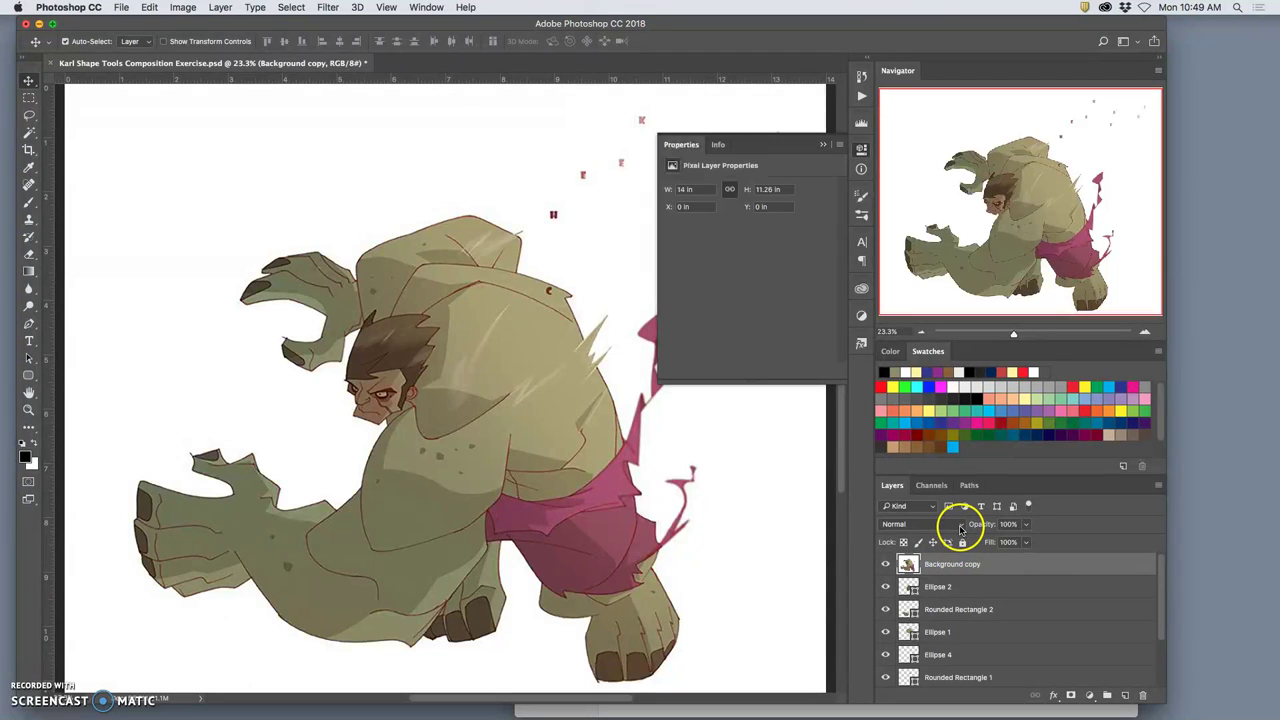
{"action": "left_click", "coordinate": [1026, 525]}
{"action": "left_click_drag", "start_coordinate": [999, 542], "coordinate": [986, 541]}
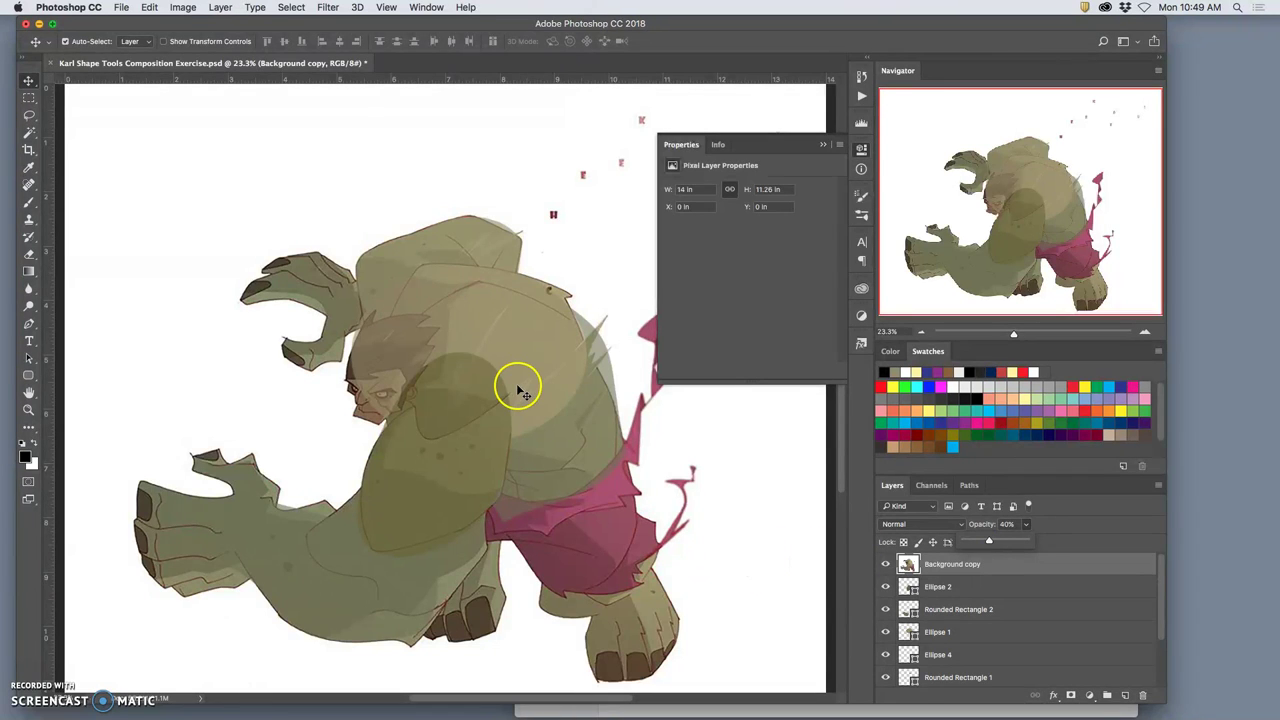
{"action": "left_click_drag", "start_coordinate": [988, 541], "coordinate": [983, 541]}
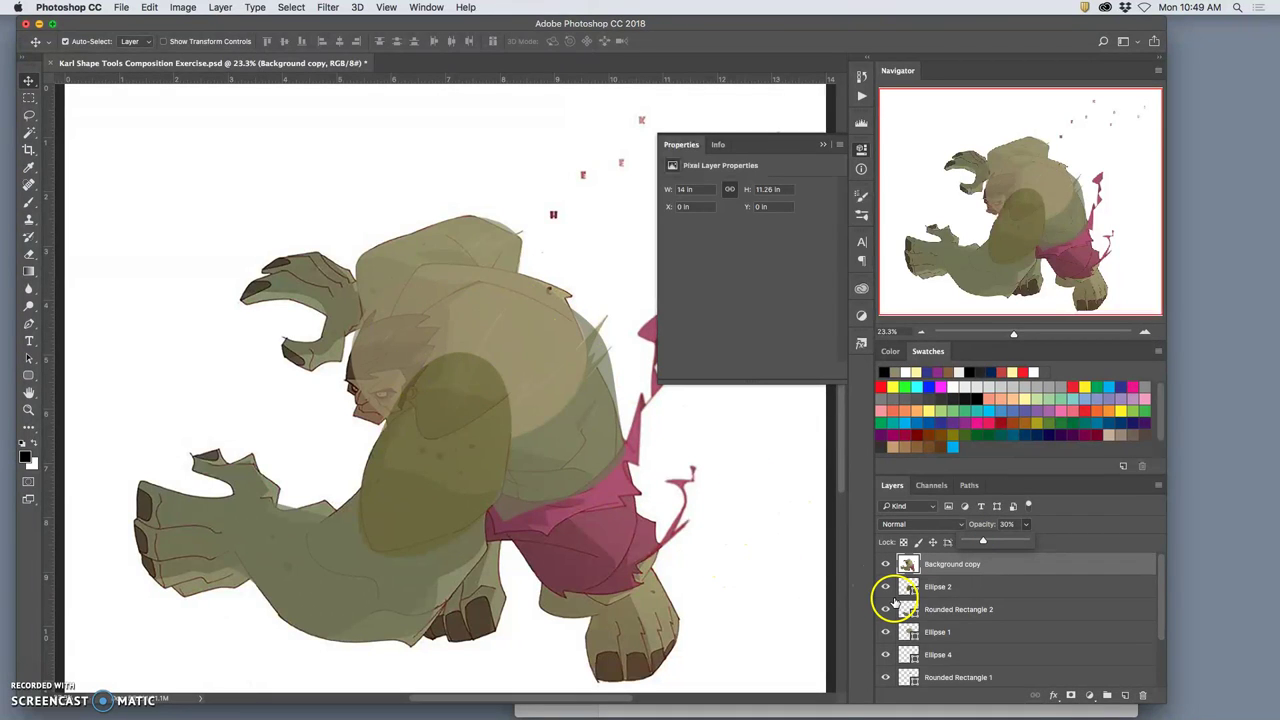
{"action": "left_click", "coordinate": [1016, 568]}
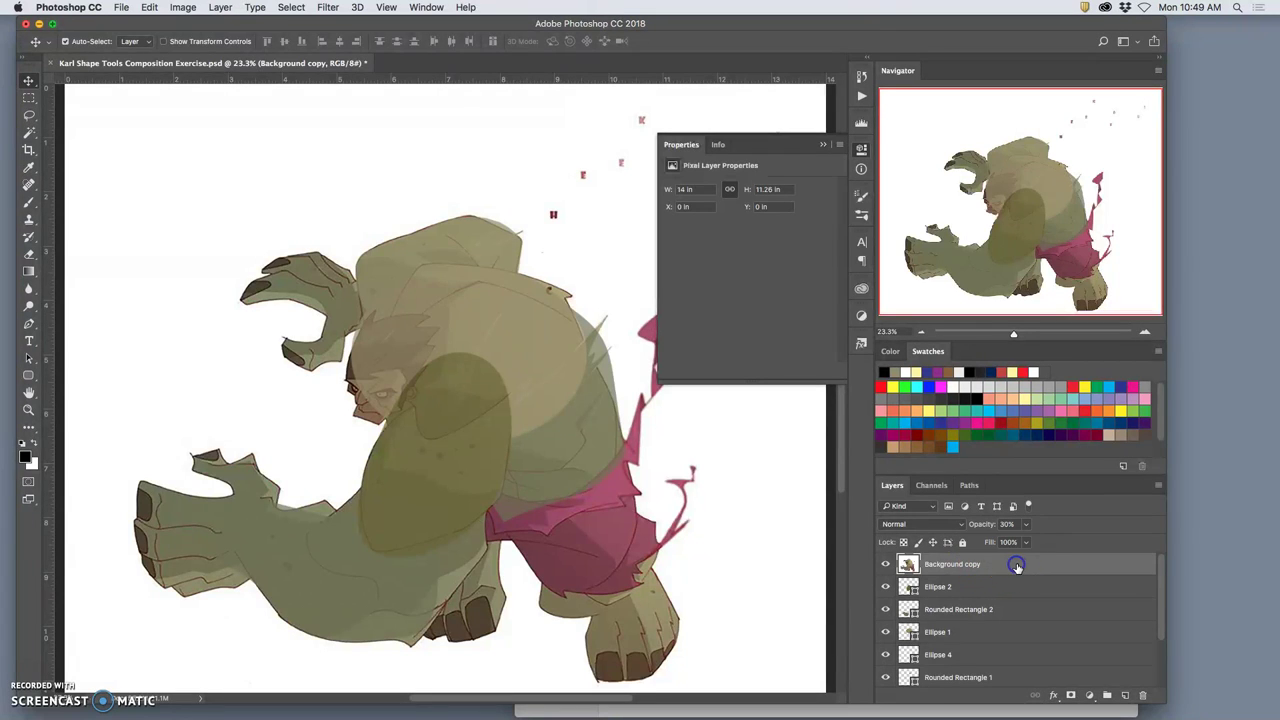
Lock the Background copy layer completely and toggle its visibility off and on
{"action": "left_click", "coordinate": [962, 543]}
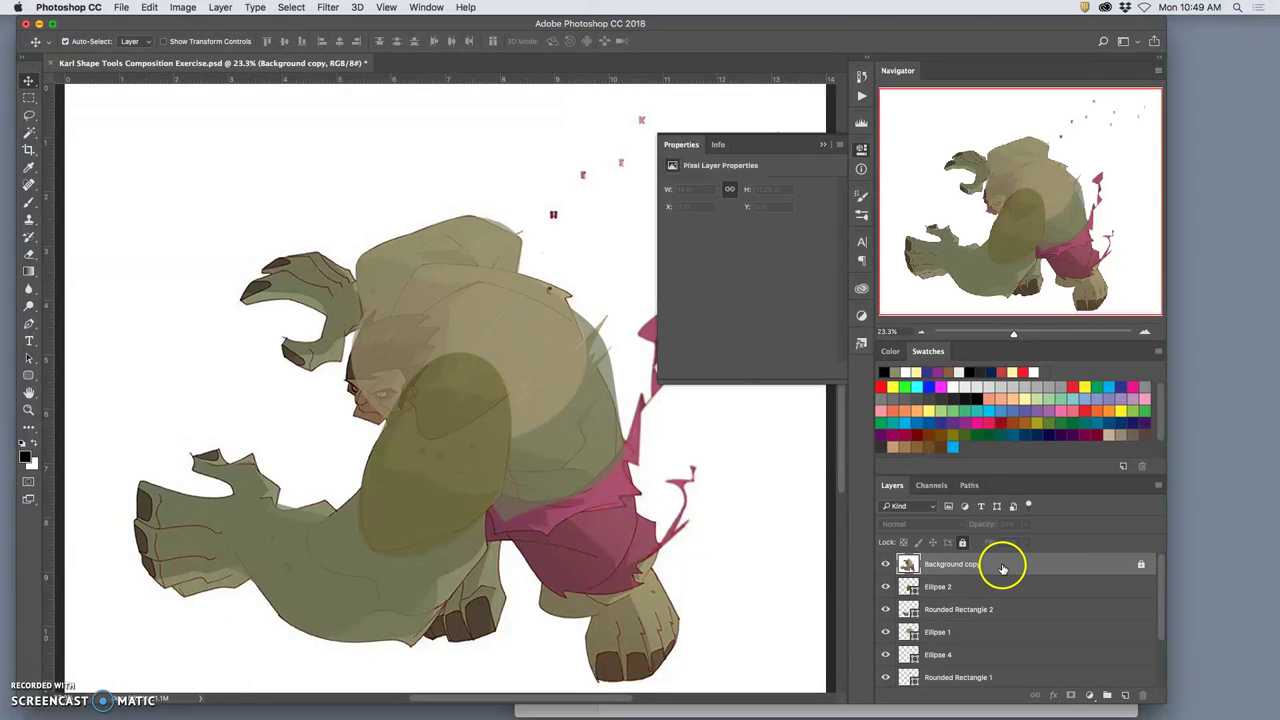
{"action": "left_click", "coordinate": [886, 566]}
{"action": "left_click", "coordinate": [885, 566]}
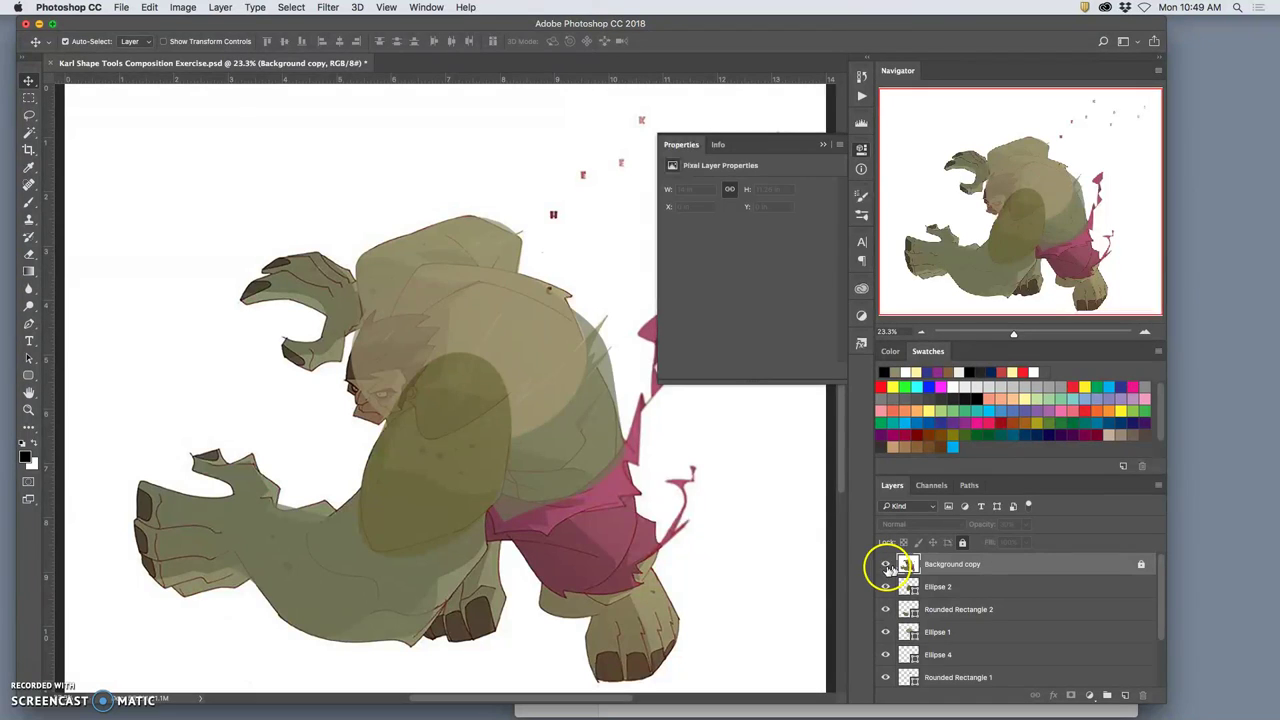
Draw a rounded rectangle about 954 by 815 px over the lower hand, on a layer above Ellipse 2
{"action": "left_click", "coordinate": [1005, 590]}
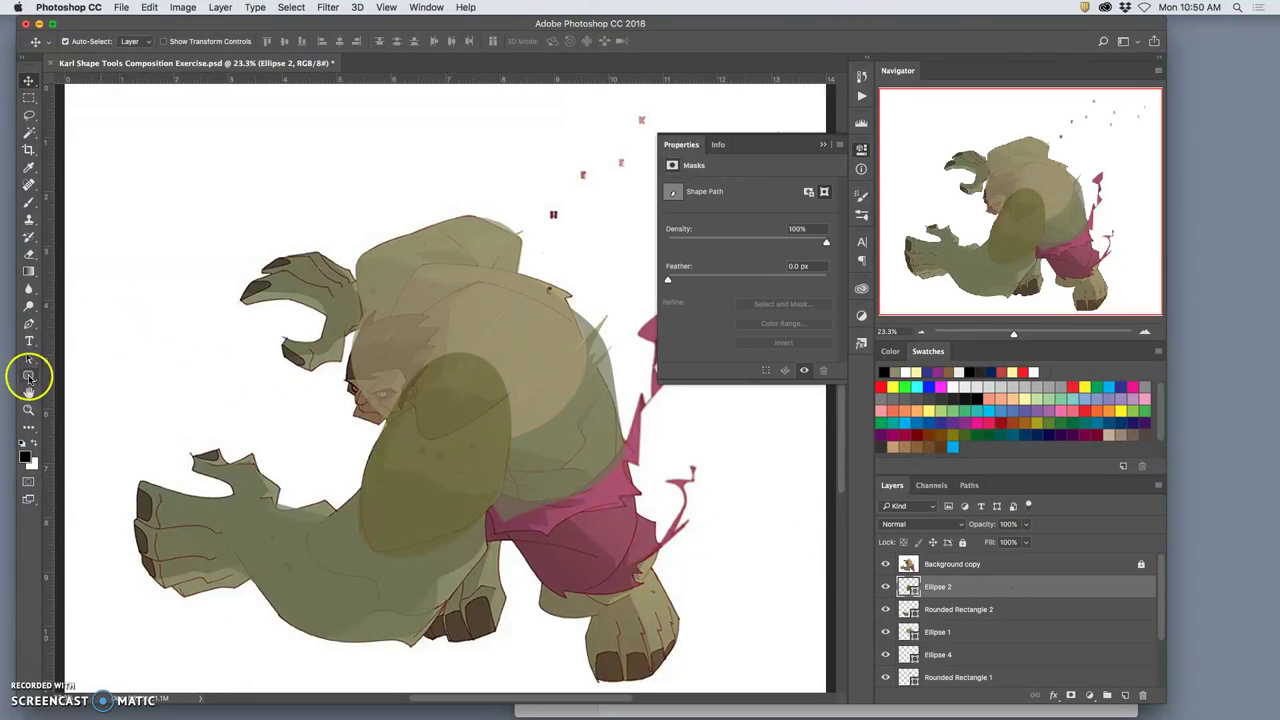
{"action": "left_click", "coordinate": [29, 378]}
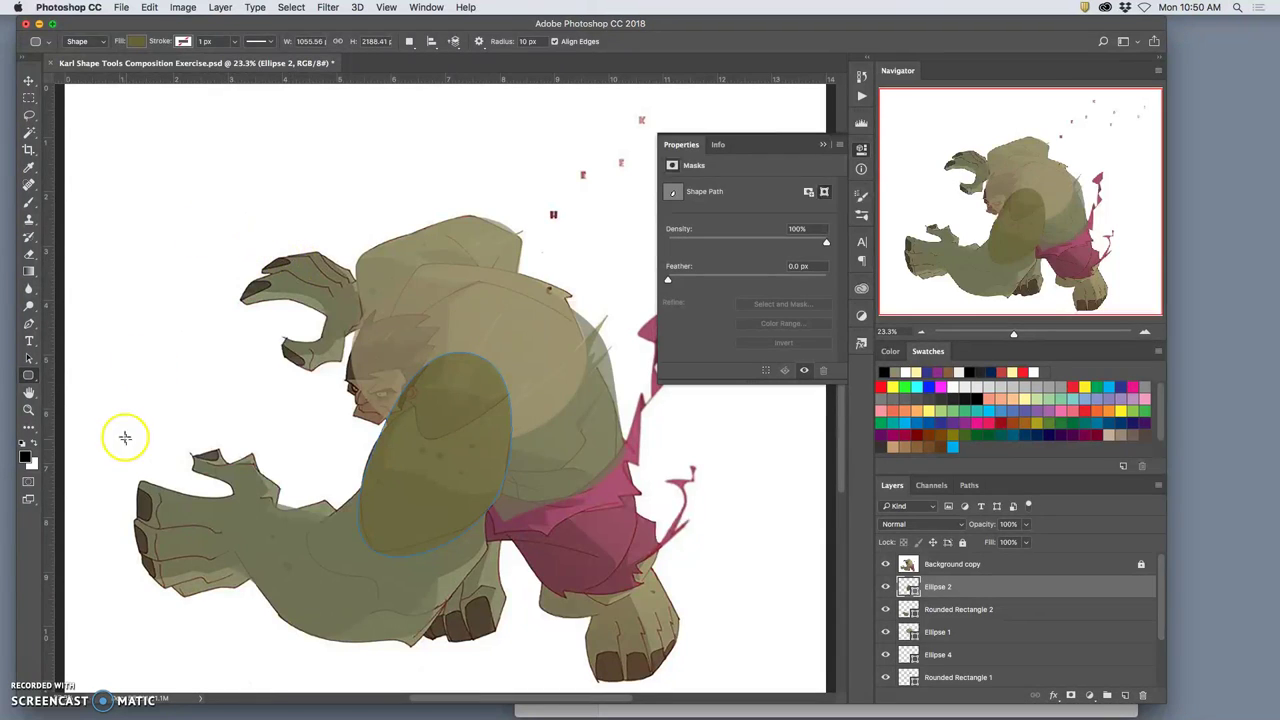
{"action": "left_click_drag", "start_coordinate": [116, 456], "coordinate": [264, 582]}
{"action": "left_click_drag", "start_coordinate": [206, 528], "coordinate": [219, 541]}
{"action": "key", "text": "super+z"}
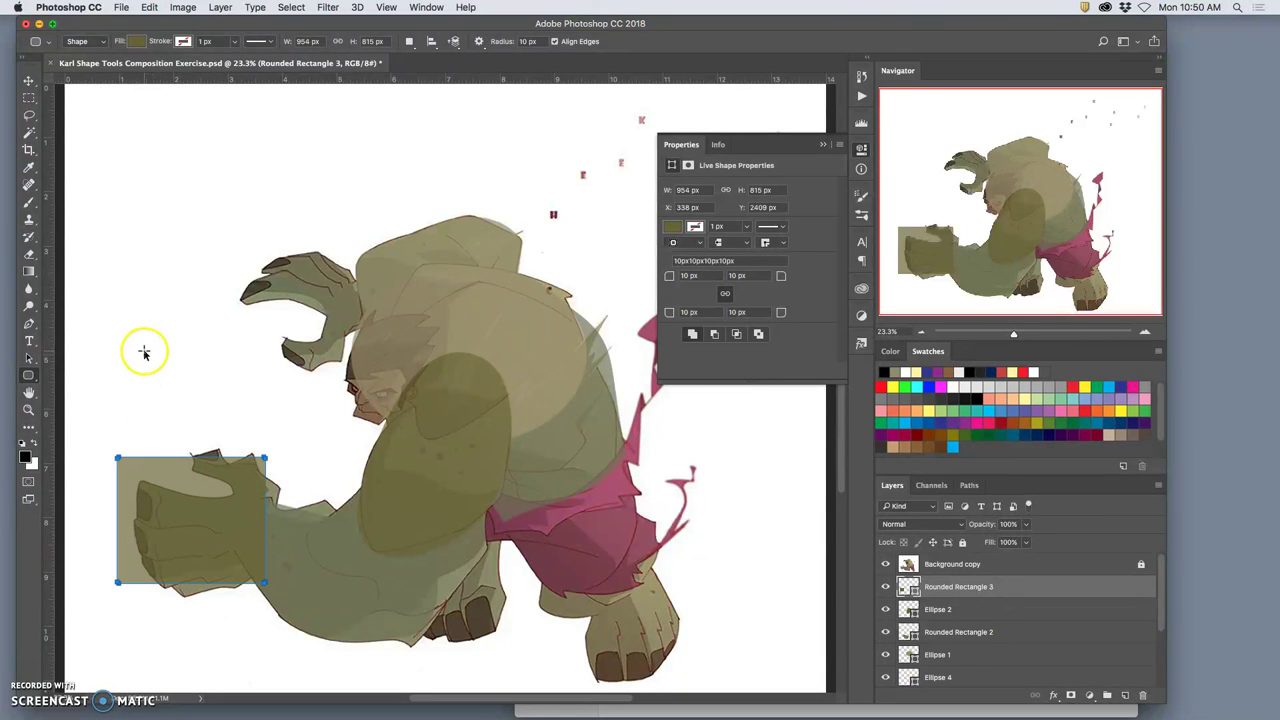
Scale Rounded Rectangle 3 to about 818 by 654 px and distort its corners to follow the lower hand
{"action": "key", "text": "ctrl+t"}
{"action": "left_click_drag", "start_coordinate": [117, 458], "coordinate": [139, 484]}
{"action": "right_click", "coordinate": [187, 530]}
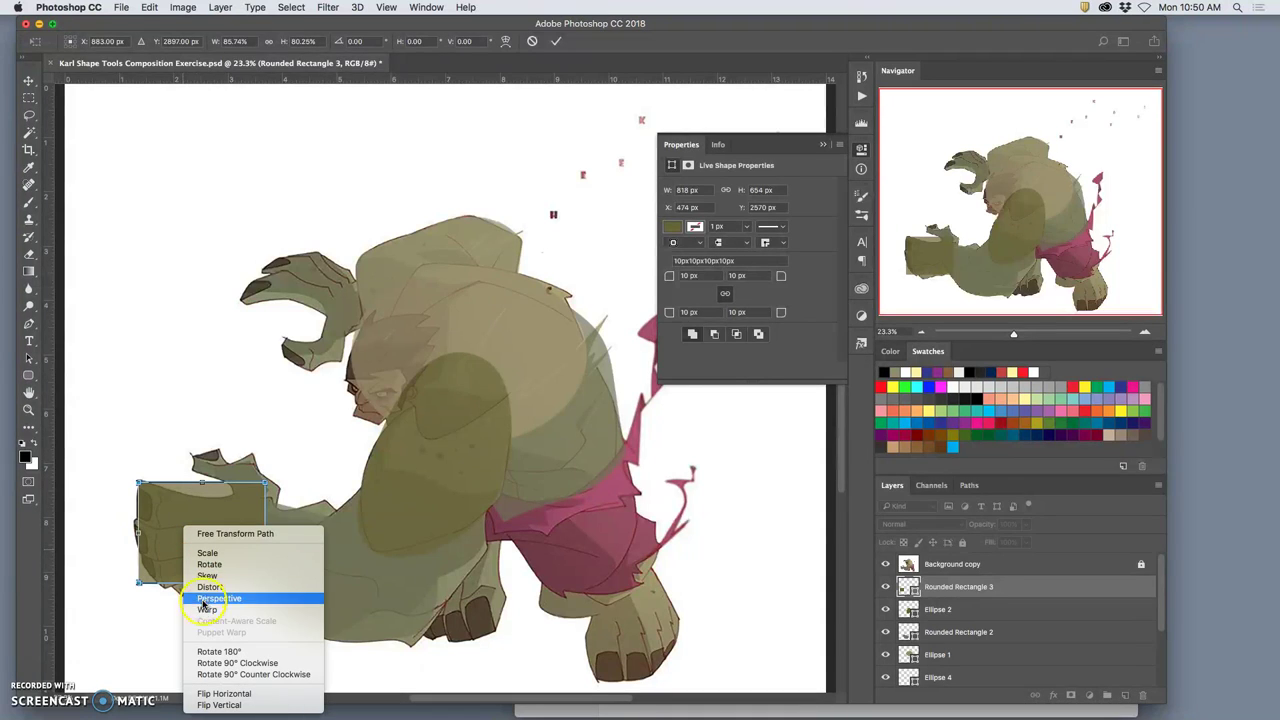
{"action": "left_click", "coordinate": [207, 588]}
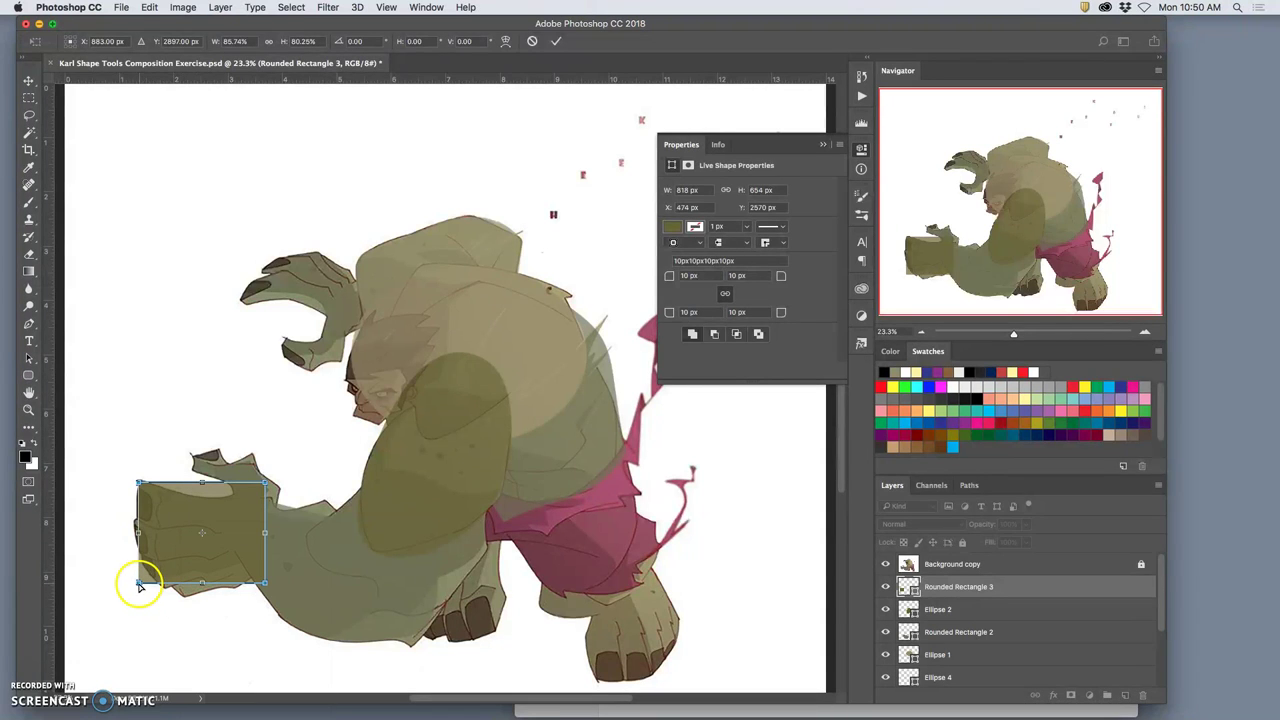
{"action": "left_click_drag", "start_coordinate": [139, 583], "coordinate": [132, 550]}
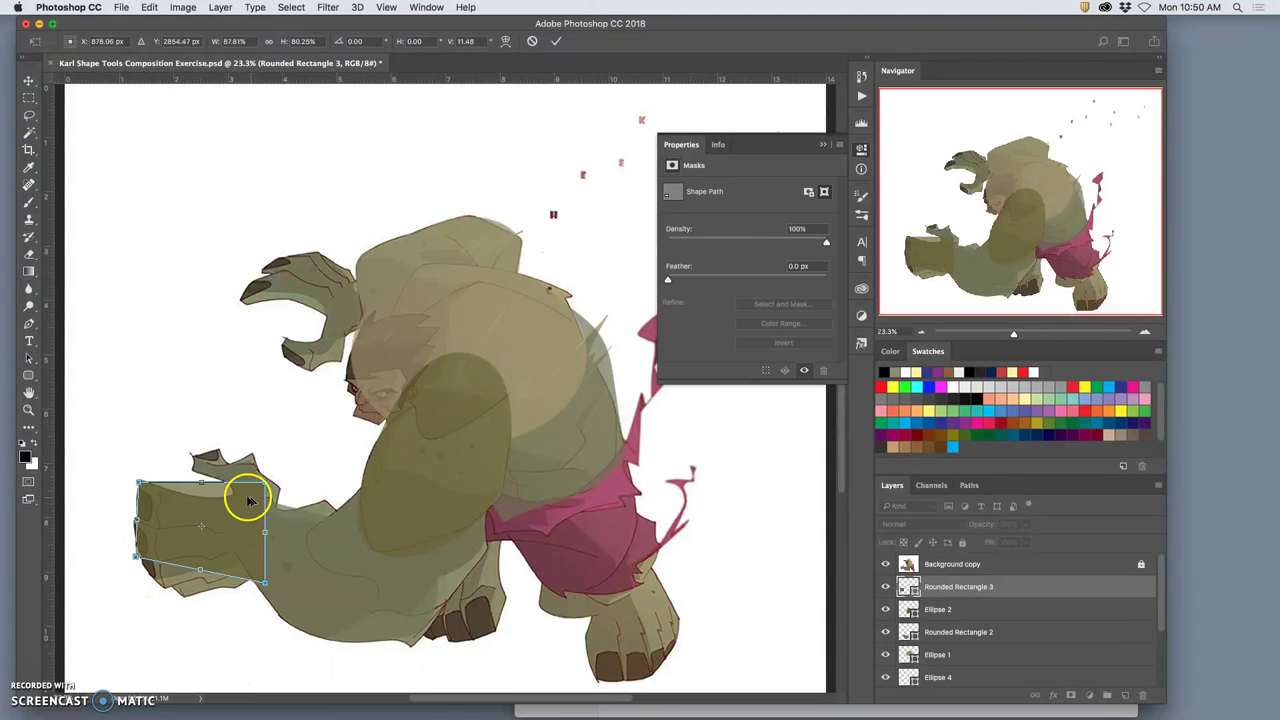
{"action": "left_click_drag", "start_coordinate": [262, 484], "coordinate": [258, 503]}
Warp Rounded Rectangle 3 so its edges curve around the lower hand and wrist, and apply the transformation
{"action": "right_click", "coordinate": [230, 529]}
{"action": "left_click", "coordinate": [254, 607]}
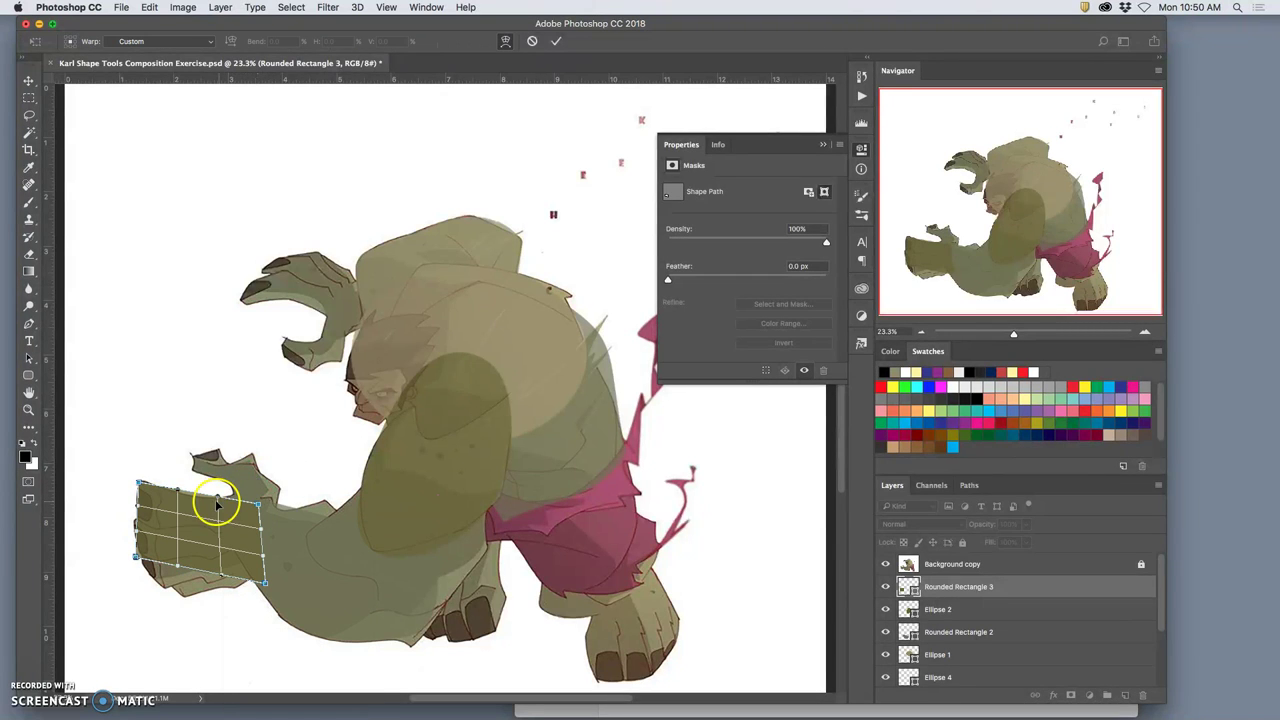
{"action": "left_click_drag", "start_coordinate": [200, 506], "coordinate": [276, 489]}
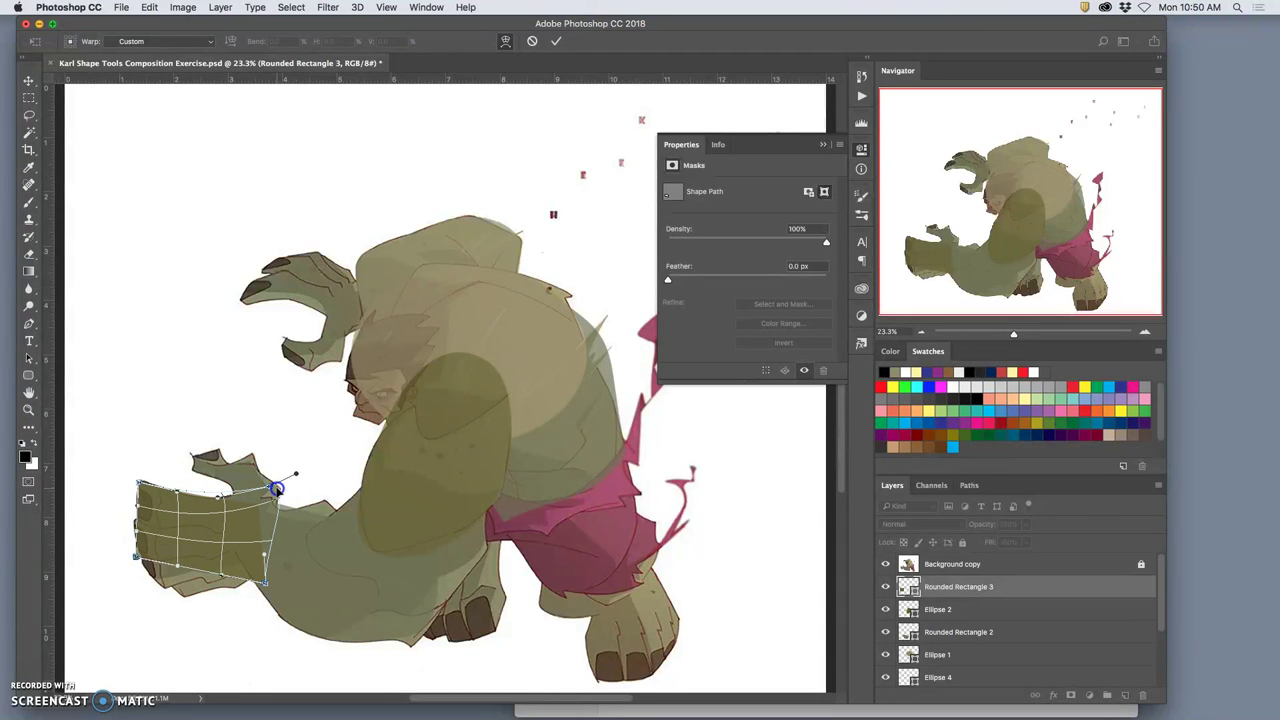
{"action": "left_click_drag", "start_coordinate": [265, 582], "coordinate": [224, 607]}
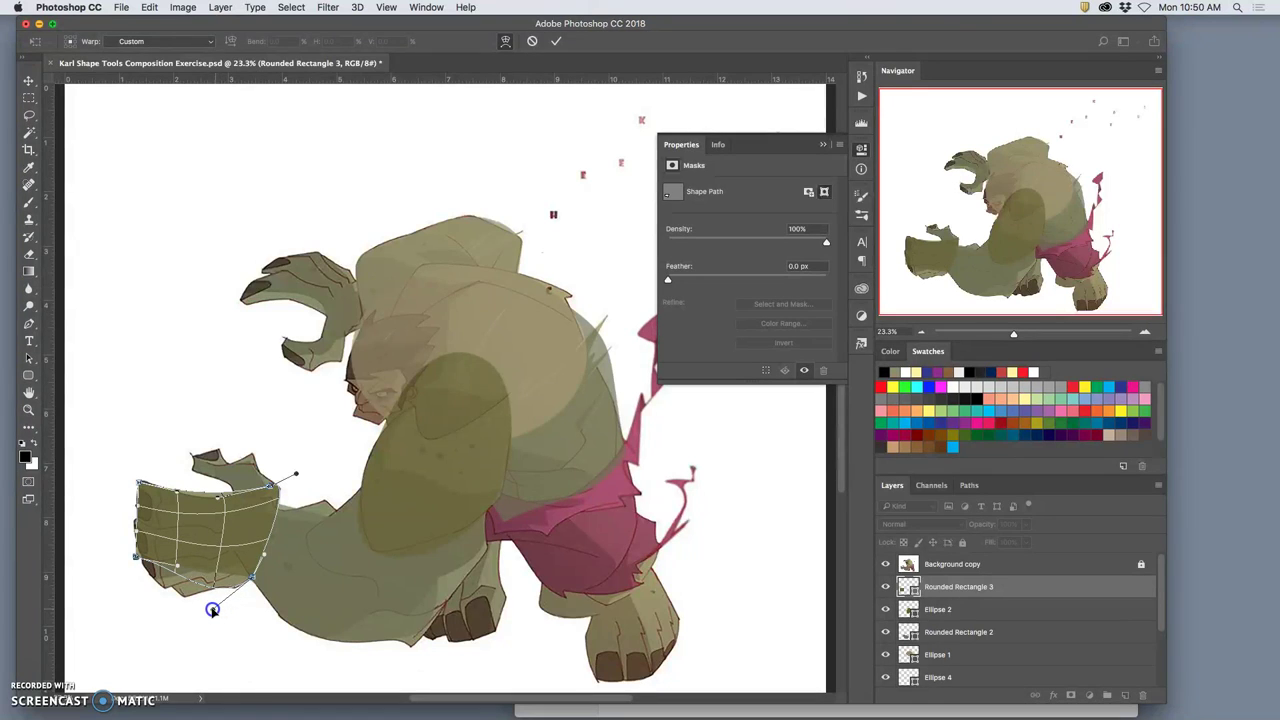
{"action": "left_click", "coordinate": [176, 568]}
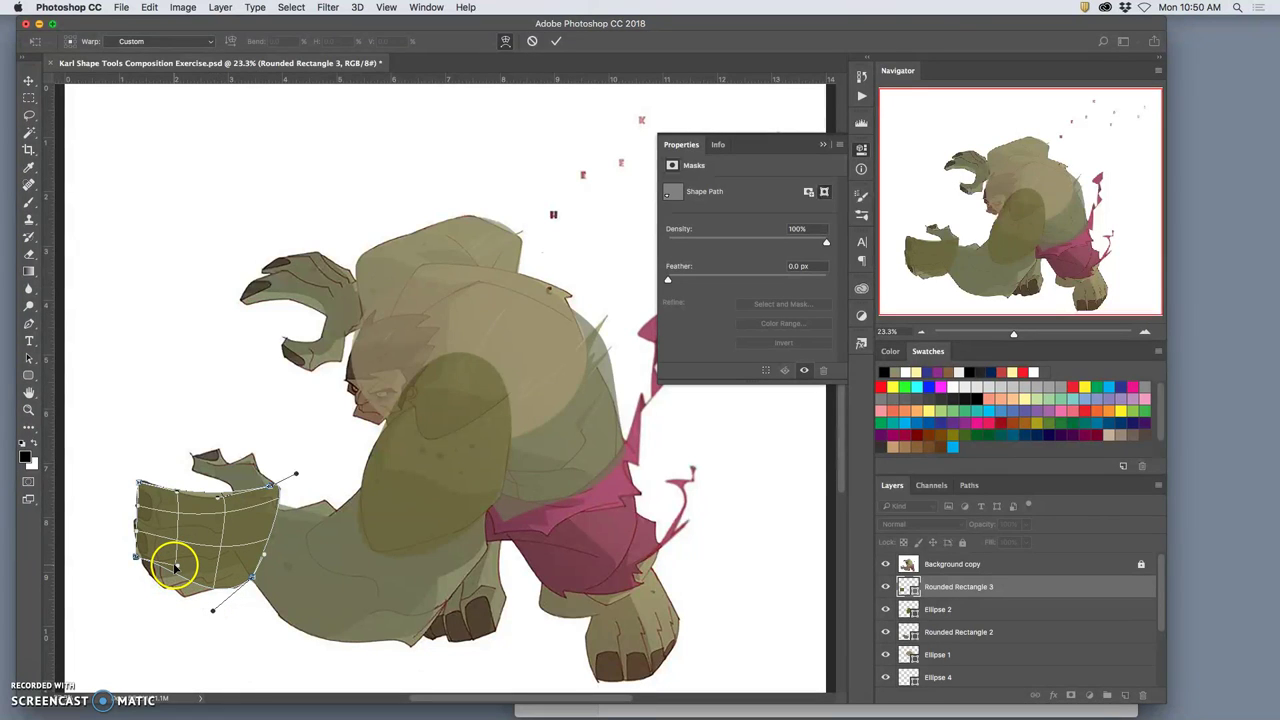
{"action": "left_click_drag", "start_coordinate": [136, 557], "coordinate": [140, 551]}
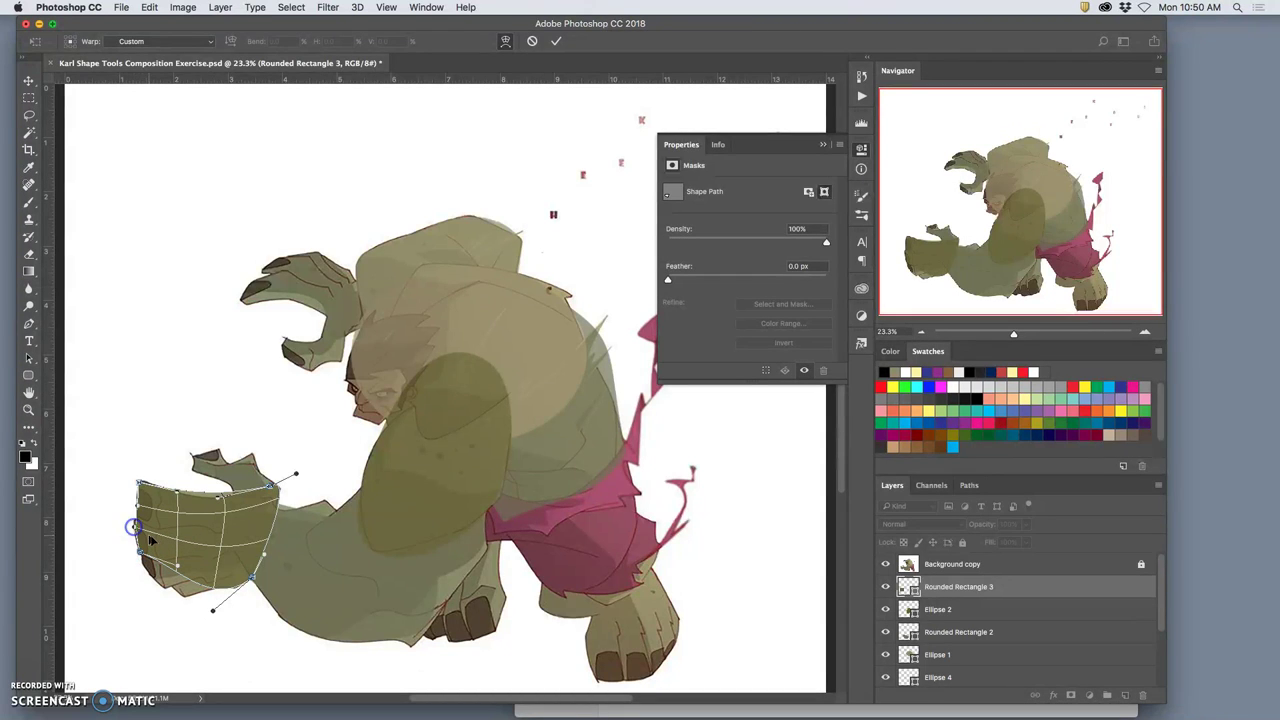
{"action": "key", "text": "Return"}
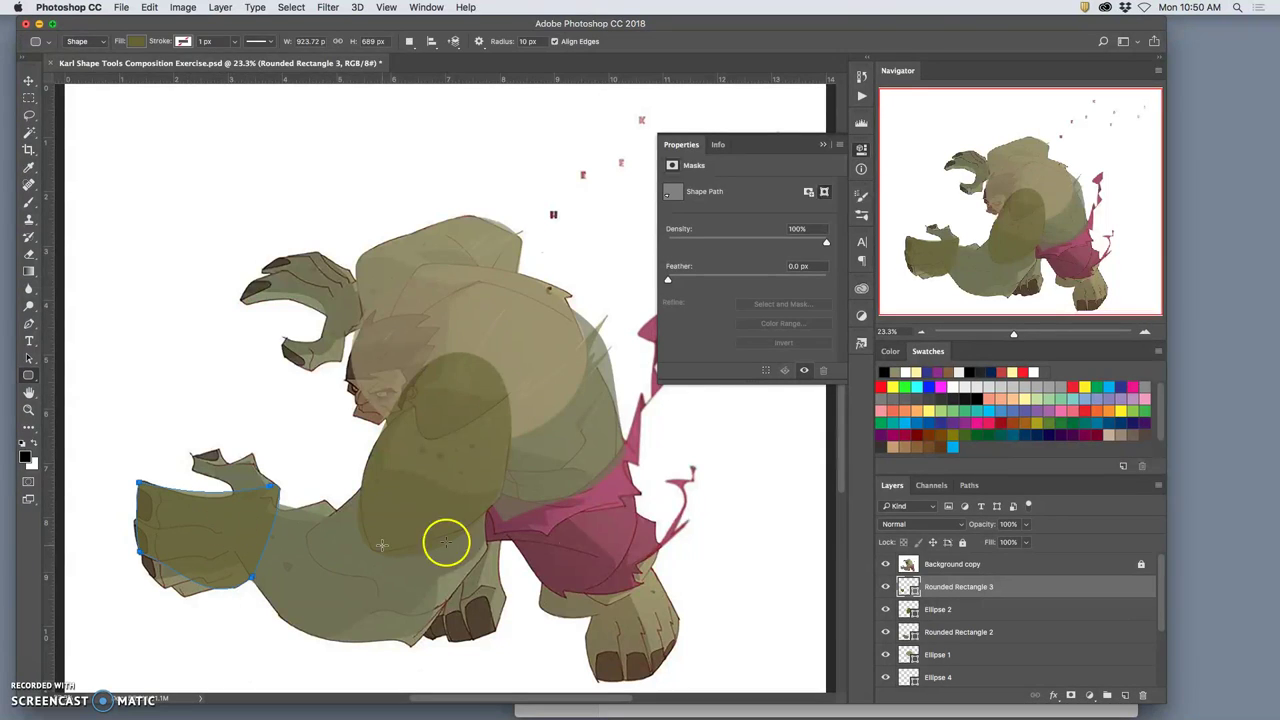
Toggle the Background copy layer off and on repeatedly to compare the shapes with the drawing
{"action": "left_click", "coordinate": [886, 565]}
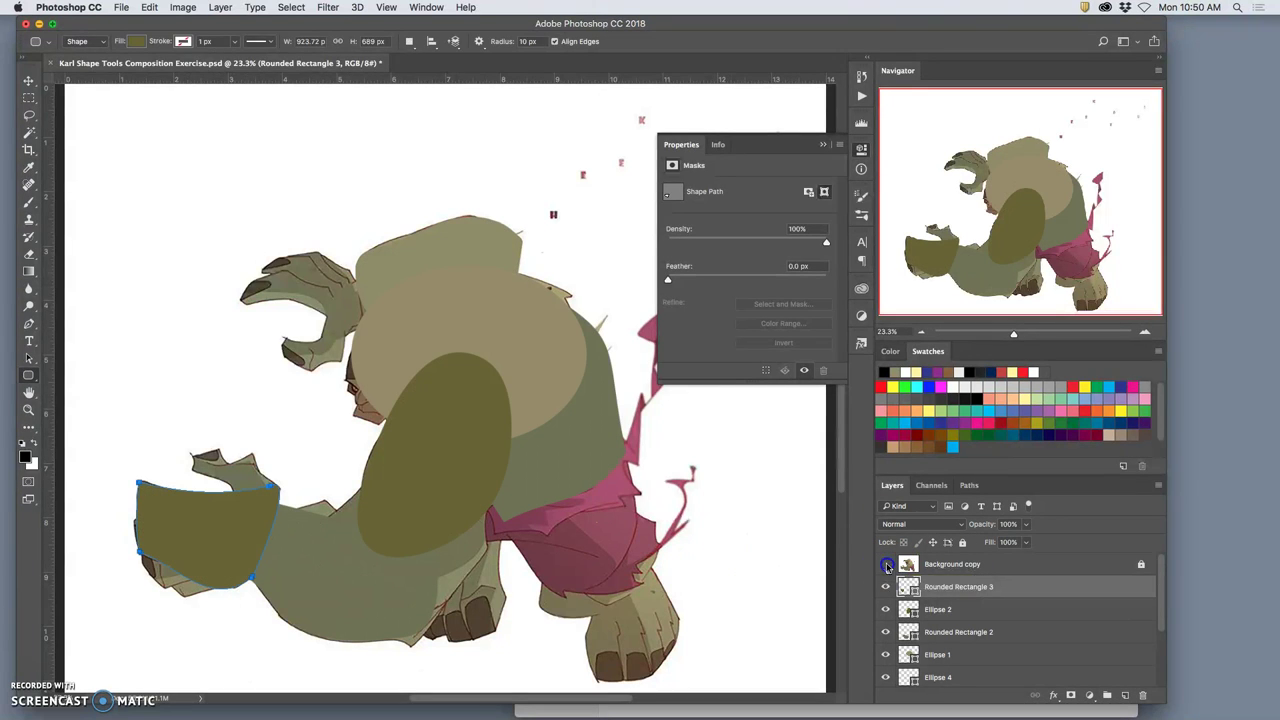
{"action": "left_click", "coordinate": [887, 566]}
{"action": "left_click", "coordinate": [887, 566]}
{"action": "left_click", "coordinate": [887, 566]}
{"action": "left_click", "coordinate": [887, 566]}
{"action": "left_click", "coordinate": [886, 565]}
{"action": "left_click", "coordinate": [886, 565]}
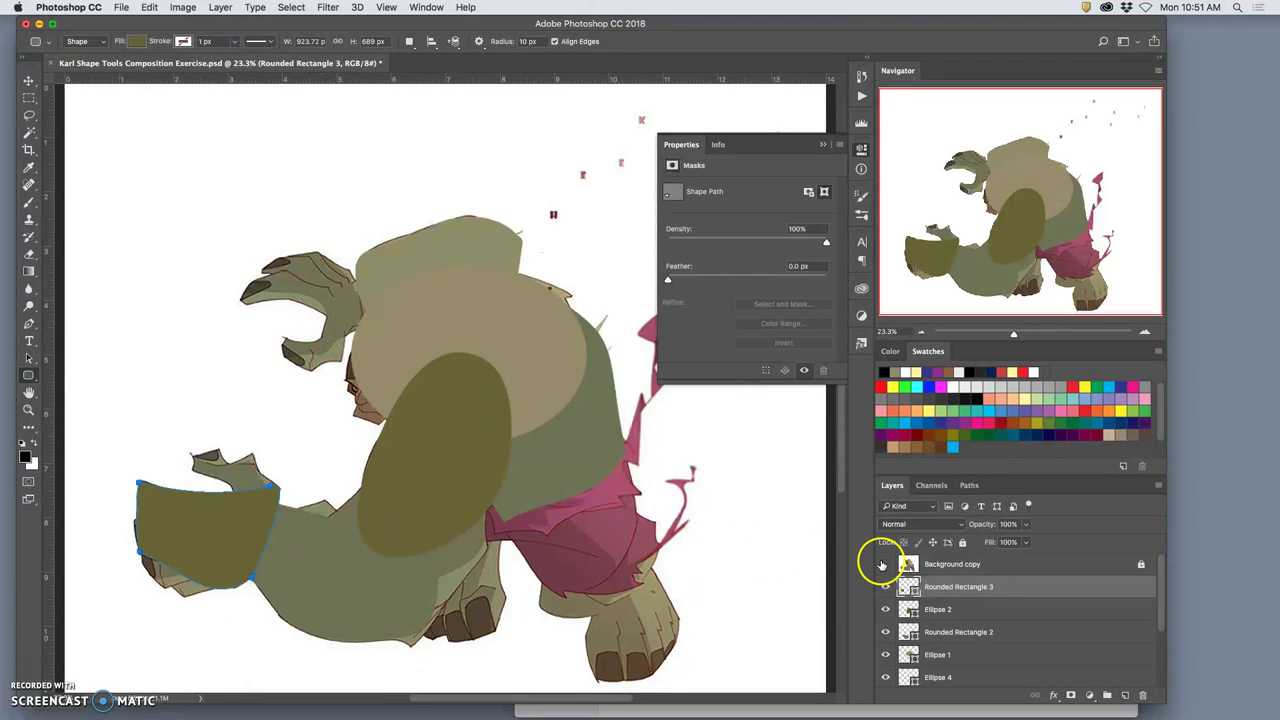
{"action": "left_click", "coordinate": [885, 564]}
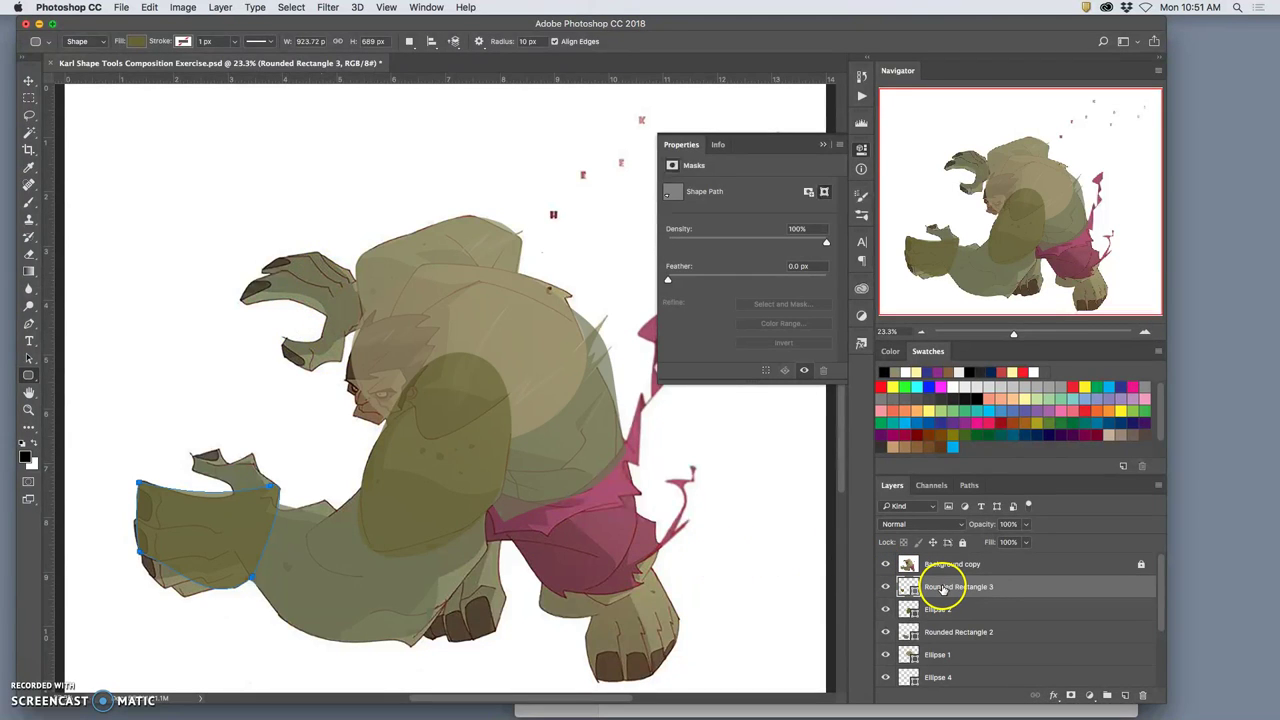
Duplicate the Rounded Rectangle 3 layer, rotate the copy to about -155° and place it over the raised hand
{"action": "key", "text": "super+j"}
{"action": "key", "text": "super+t"}
{"action": "left_click_drag", "start_coordinate": [280, 438], "coordinate": [94, 400]}
{"action": "left_click_drag", "start_coordinate": [180, 508], "coordinate": [300, 293]}
{"action": "left_click_drag", "start_coordinate": [365, 398], "coordinate": [360, 290]}
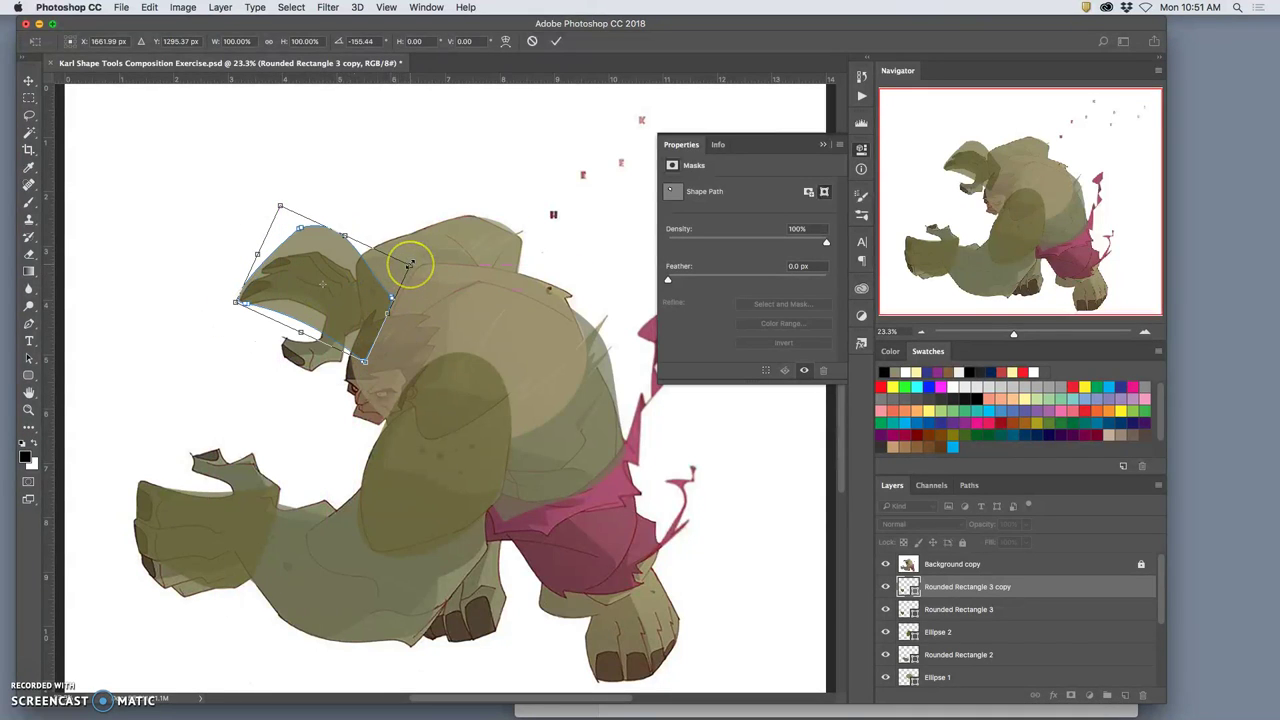
Scale Rounded Rectangle 3 copy to about 90% by 75%, skew it slightly to fit the raised hand and apply the transformation
{"action": "left_click_drag", "start_coordinate": [409, 265], "coordinate": [308, 268]}
{"action": "mouse_move", "coordinate": [342, 342]}
{"action": "left_mouse_down"}
{"action": "mouse_move", "coordinate": [330, 340]}
{"action": "mouse_move", "coordinate": [337, 321]}
{"action": "left_mouse_up"}
{"action": "right_click", "coordinate": [322, 309]}
{"action": "left_click", "coordinate": [347, 368]}
{"action": "left_click", "coordinate": [373, 286]}
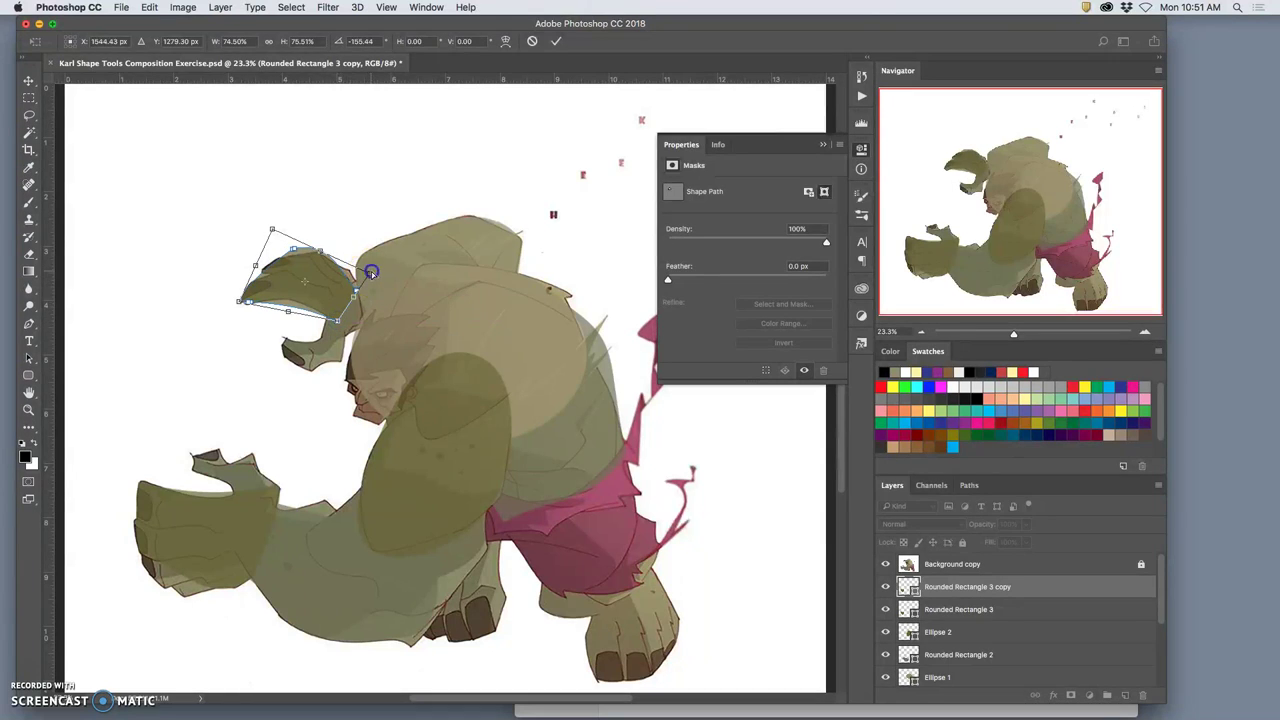
{"action": "left_click_drag", "start_coordinate": [372, 272], "coordinate": [385, 289]}
{"action": "left_click", "coordinate": [326, 272]}
{"action": "mouse_move", "coordinate": [287, 264]}
{"action": "left_mouse_down"}
{"action": "mouse_move", "coordinate": [282, 253]}
{"action": "mouse_move", "coordinate": [309, 292]}
{"action": "left_mouse_up"}
{"action": "left_click", "coordinate": [350, 290]}
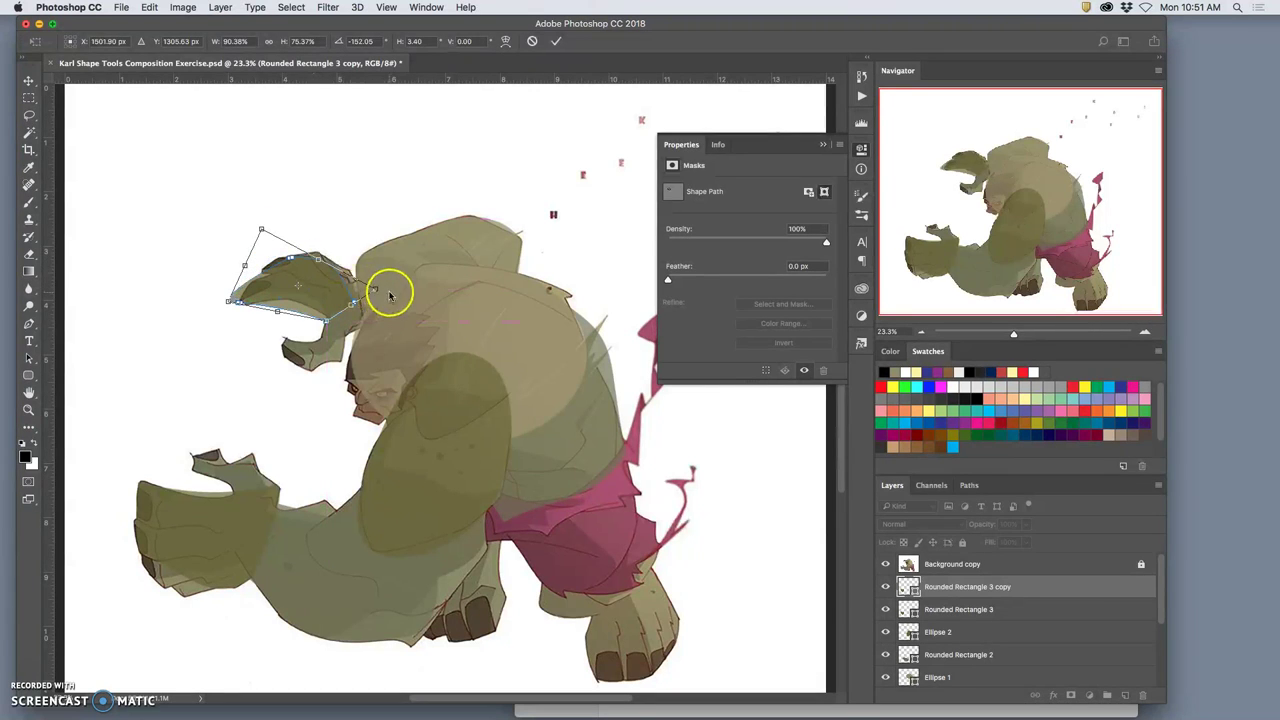
{"action": "key", "text": "Return"}
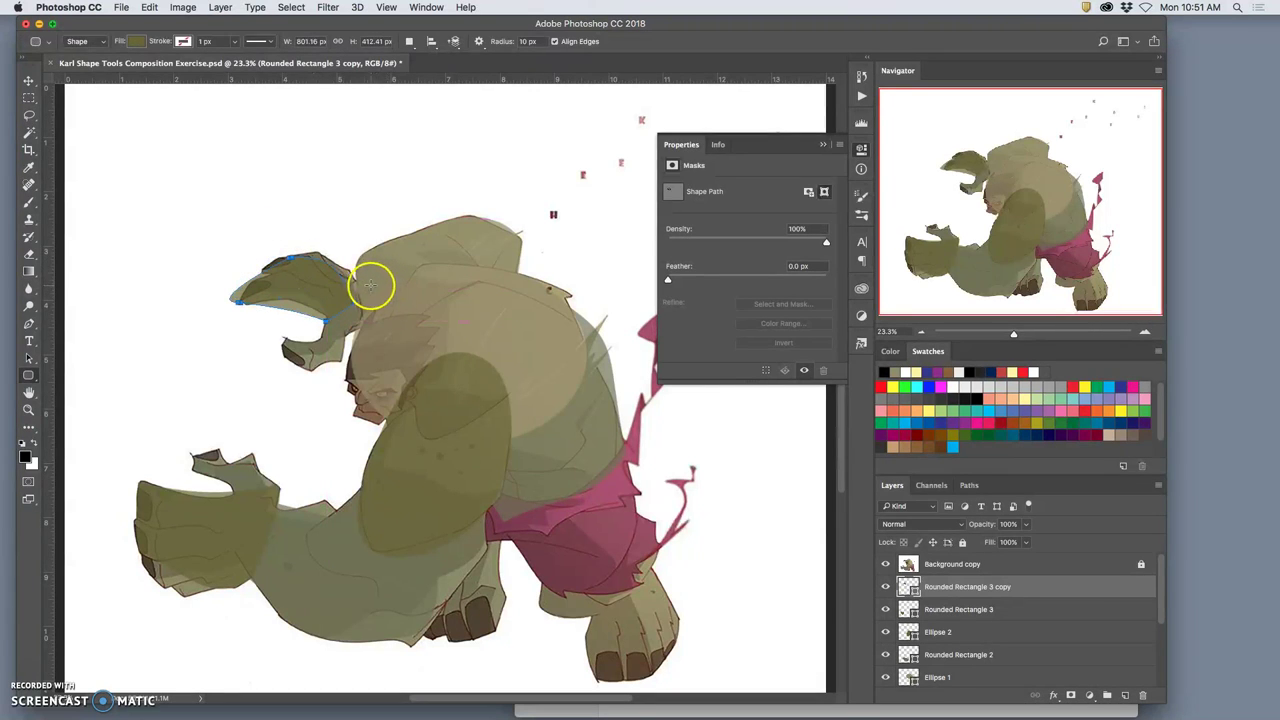
Rotate Rounded Rectangle 3 copy by about -6° to align it with the raised hand and apply the transformation
{"action": "key", "text": "super+t"}
{"action": "left_click_drag", "start_coordinate": [367, 250], "coordinate": [334, 272]}
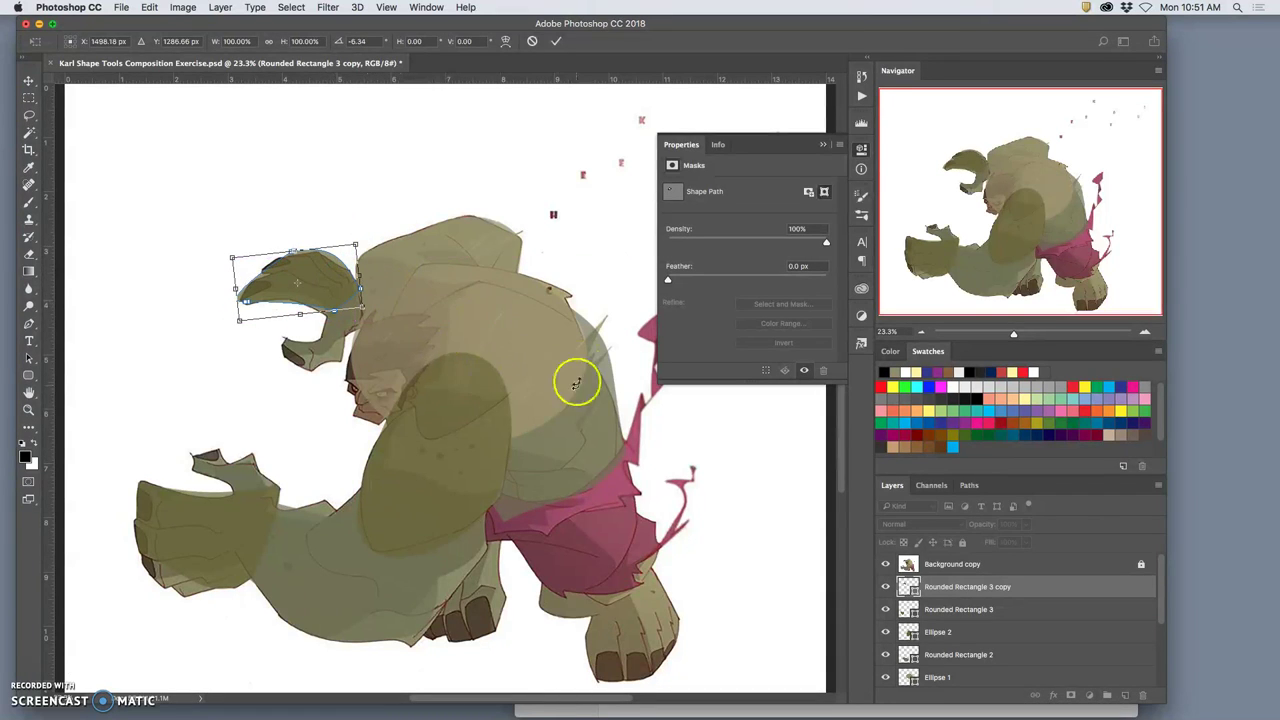
{"action": "key", "text": "Return"}
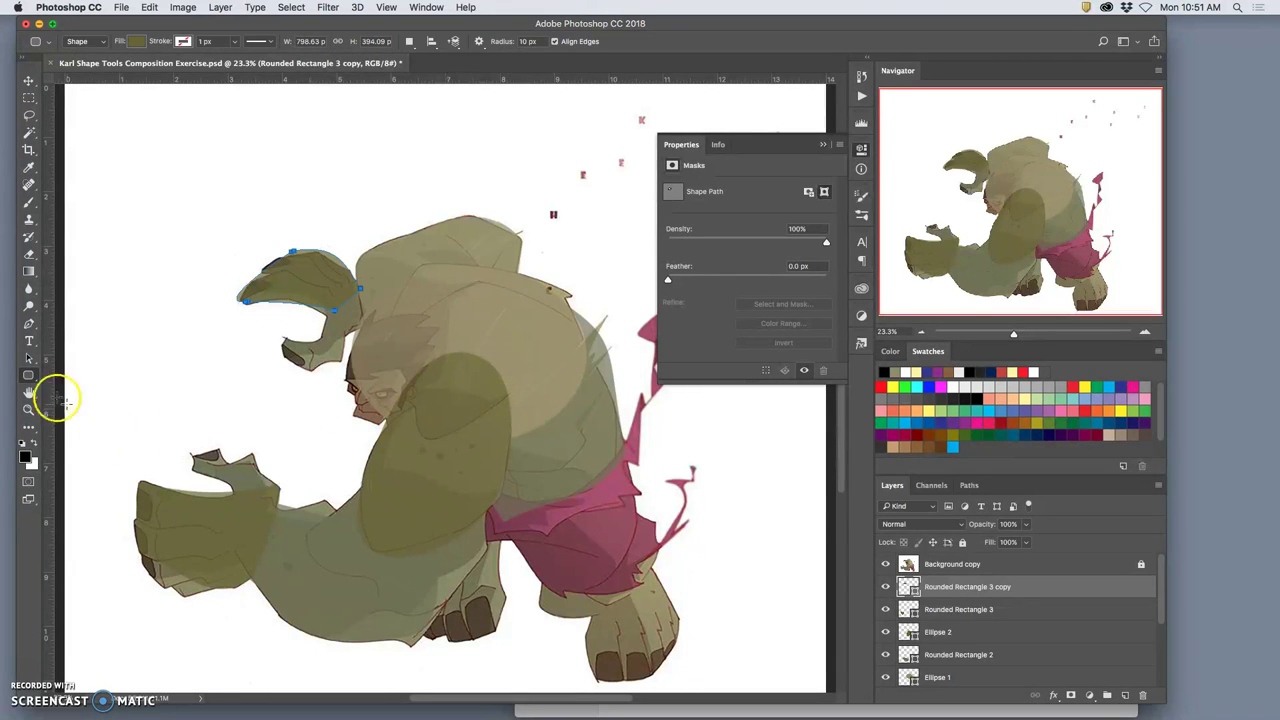
Collapse the Properties panel and draw a three-sided polygon about 1017 by 1092 px in the empty area behind the character's back
{"action": "left_click", "coordinate": [28, 376]}
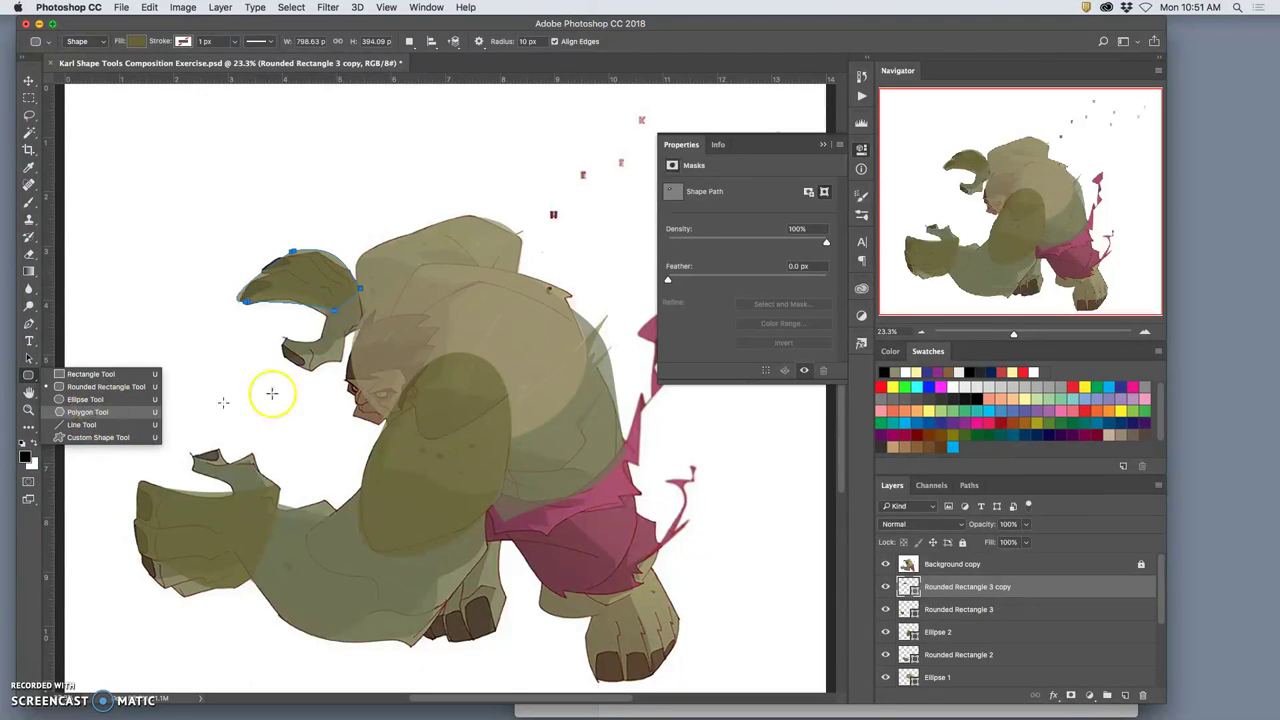
{"action": "left_click", "coordinate": [824, 142]}
{"action": "left_click", "coordinate": [822, 145]}
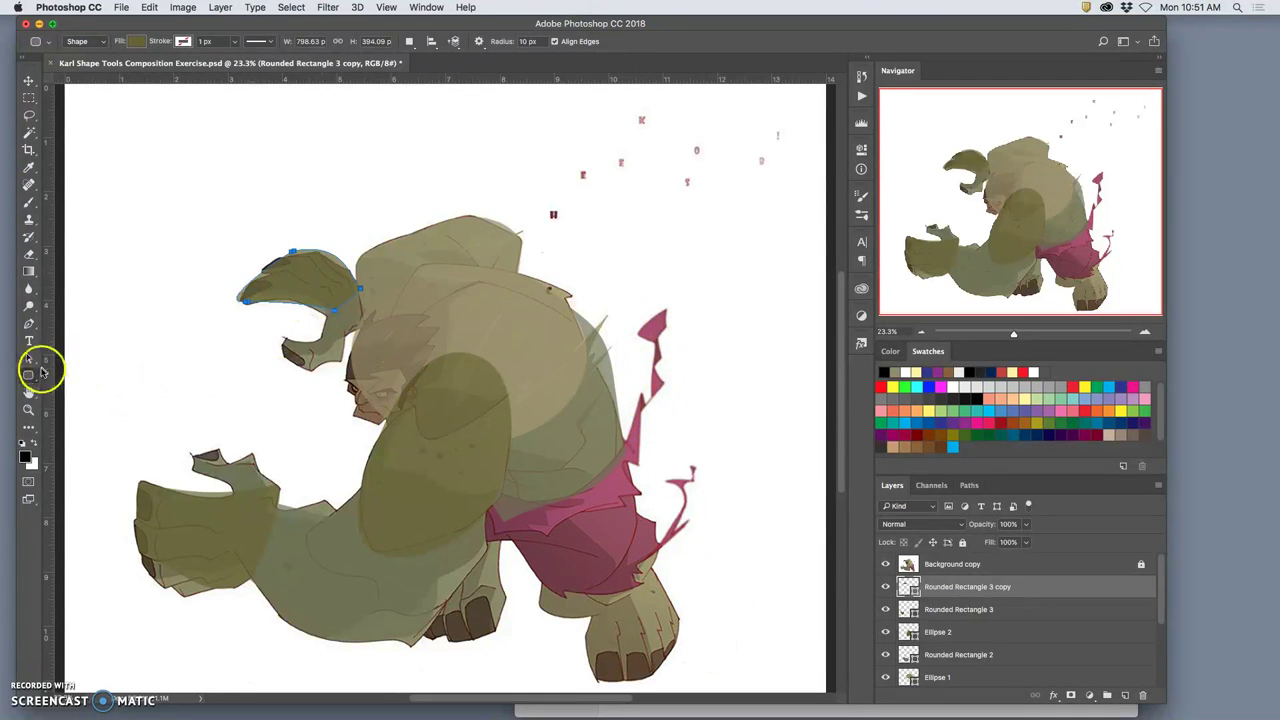
{"action": "left_click", "coordinate": [31, 377]}
{"action": "left_click_drag", "start_coordinate": [31, 379], "coordinate": [86, 418]}
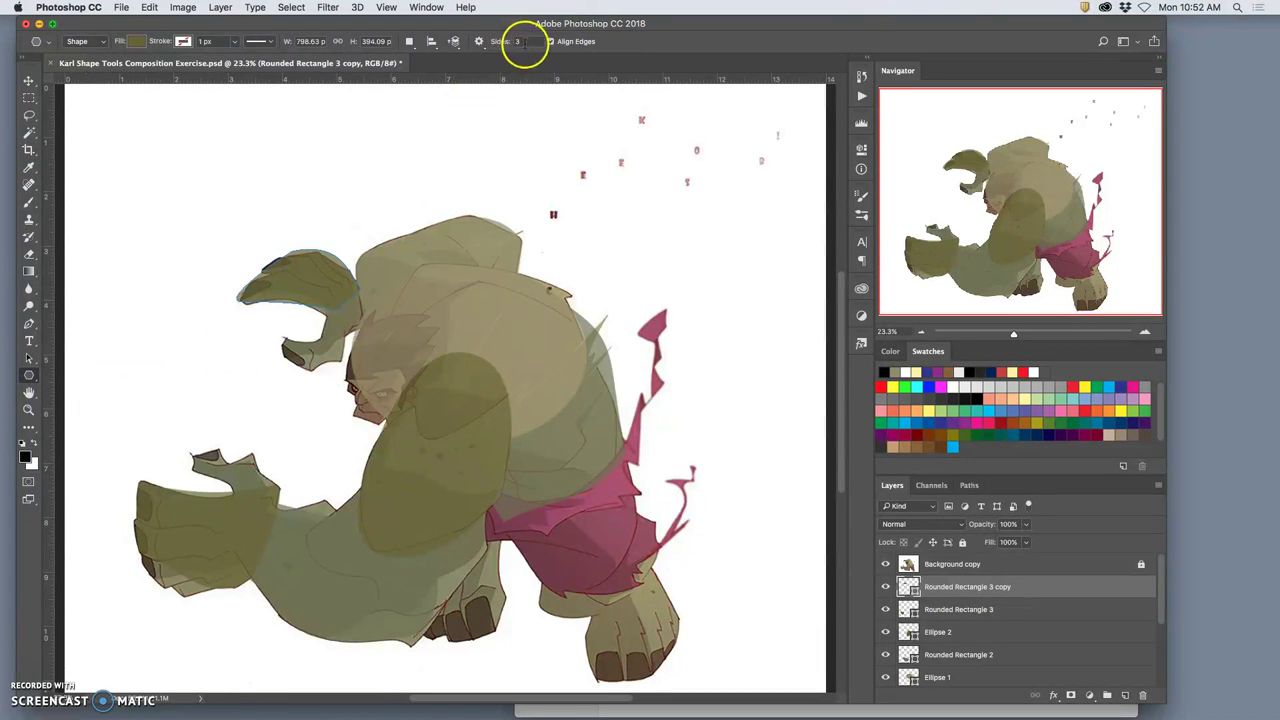
{"action": "left_click", "coordinate": [504, 42]}
{"action": "type", "text": "3"}
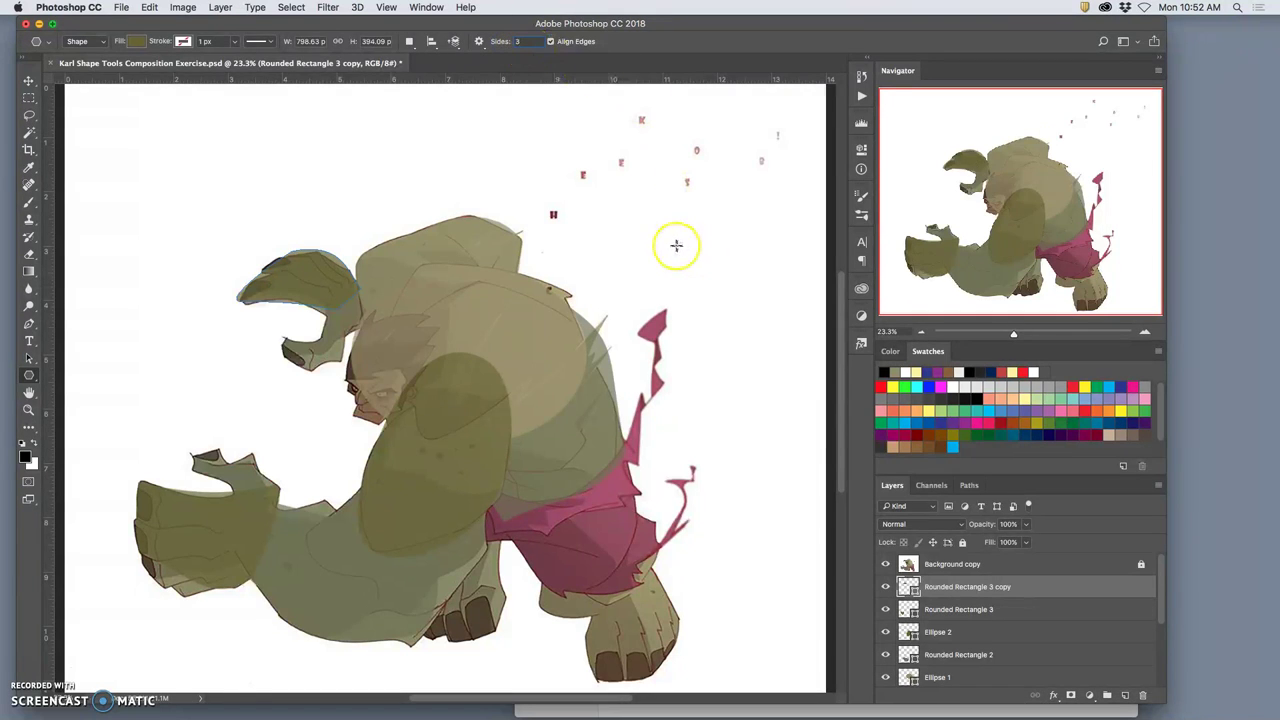
{"action": "left_click_drag", "start_coordinate": [664, 219], "coordinate": [703, 310]}
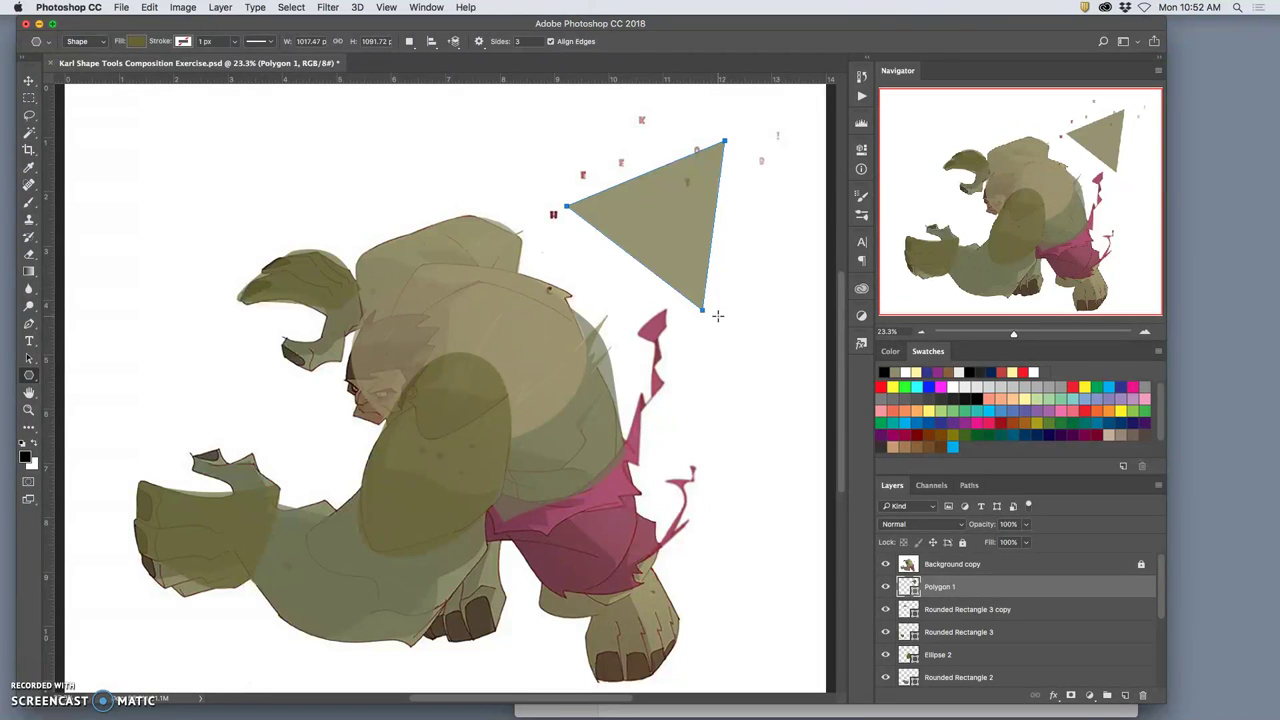
Scale the triangle to about 55% by 16%, rotate it about 121° onto the back's rear edge as a spike, and compare it with the drawing
{"action": "left_click", "coordinate": [717, 310]}
{"action": "left_click", "coordinate": [696, 237]}
{"action": "key", "text": "super+t"}
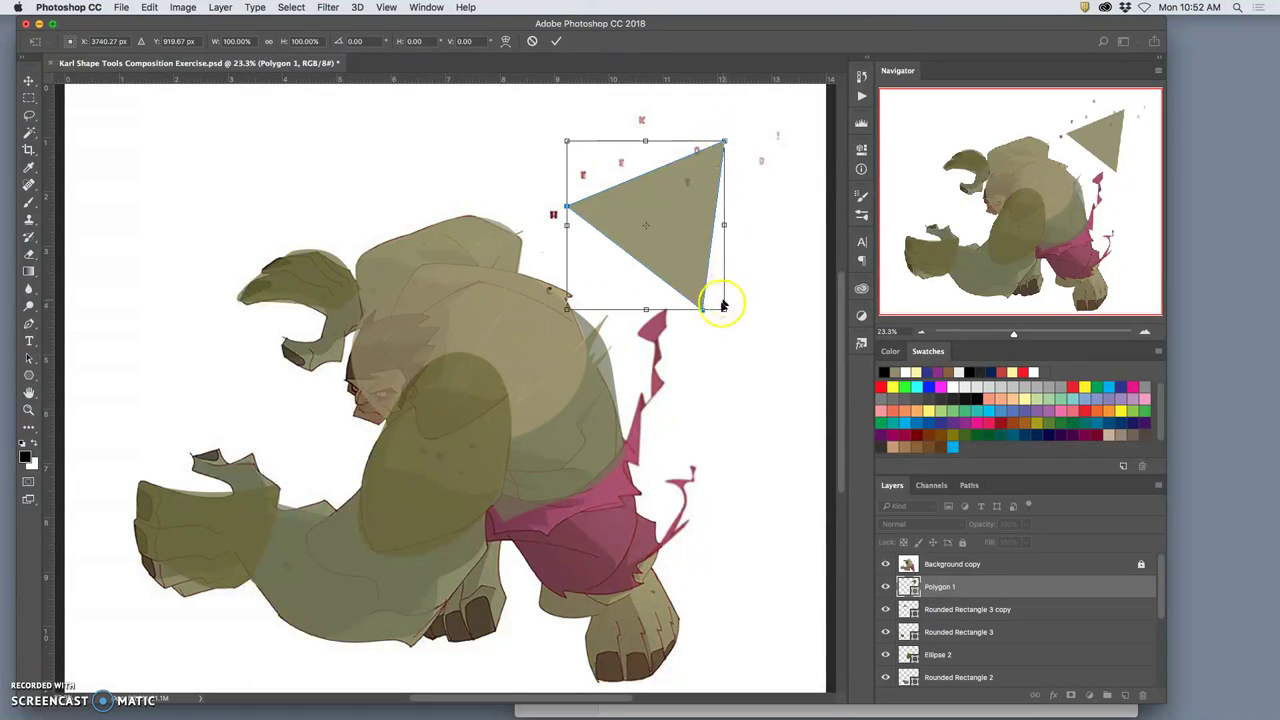
{"action": "left_click_drag", "start_coordinate": [717, 303], "coordinate": [676, 180]}
{"action": "left_click_drag", "start_coordinate": [694, 131], "coordinate": [580, 365]}
{"action": "left_click_drag", "start_coordinate": [640, 263], "coordinate": [595, 302]}
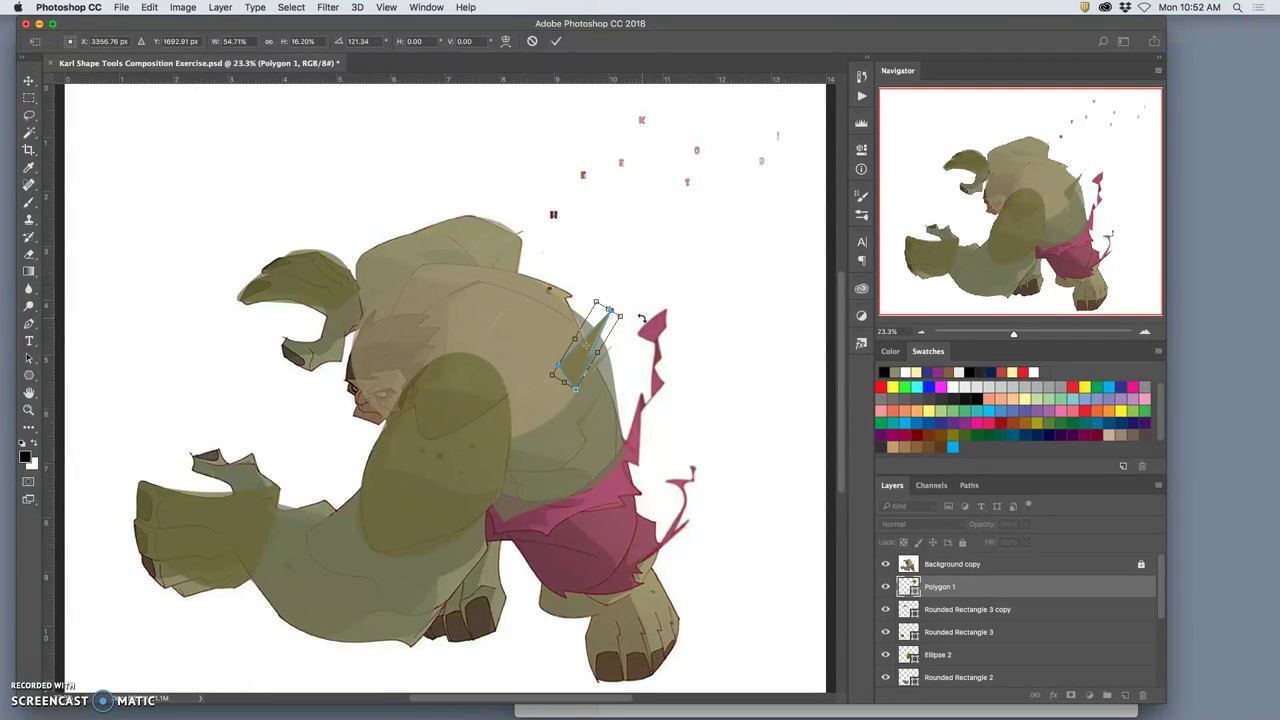
{"action": "key", "text": "Return"}
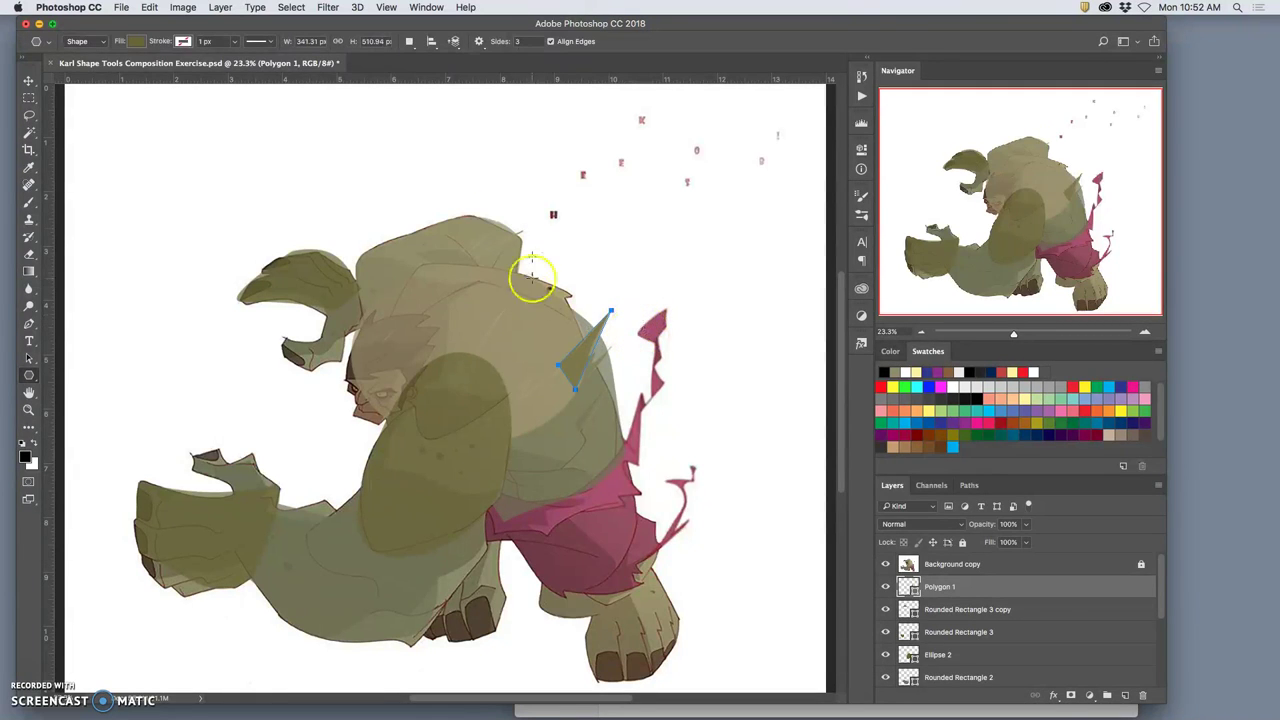
{"action": "left_click", "coordinate": [884, 565]}
{"action": "left_click", "coordinate": [884, 565]}
{"action": "left_click", "coordinate": [884, 565]}
{"action": "left_click", "coordinate": [884, 565]}
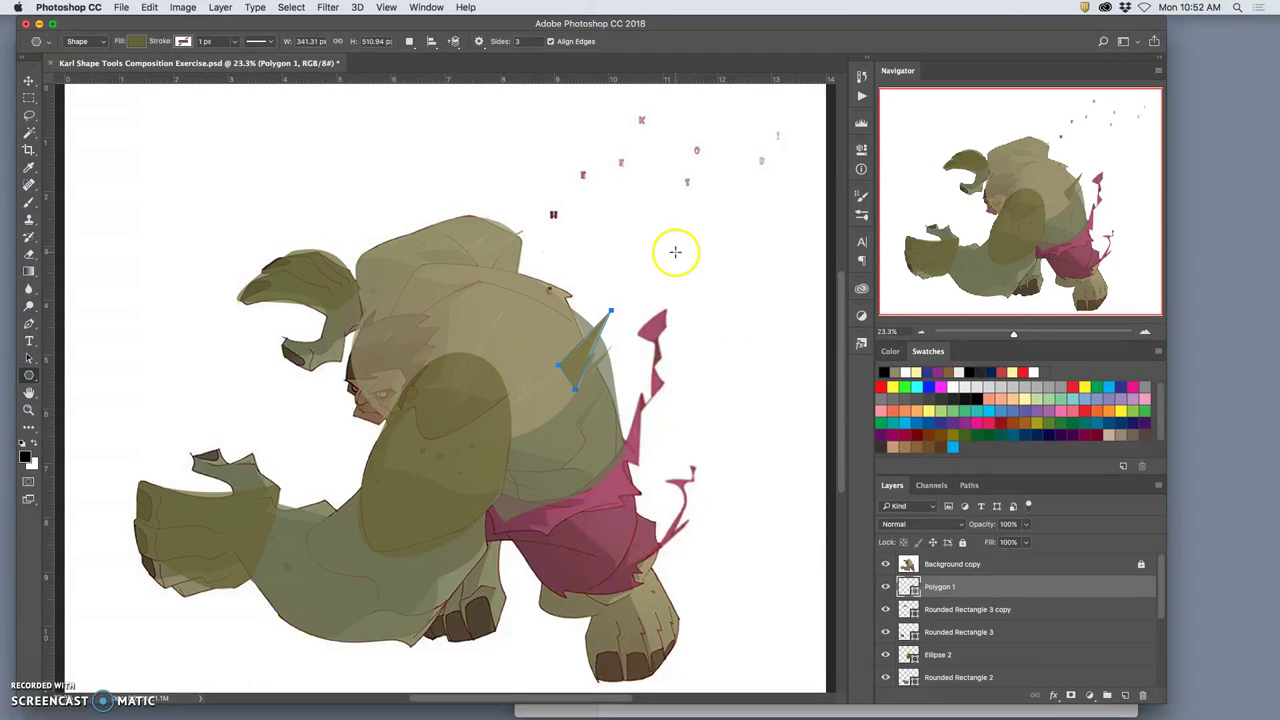
Duplicate the Polygon 1 spike, shrink the copy to about 247 by 290 px and place it just below the original
{"action": "key", "text": "super+j"}
{"action": "key", "text": "super+t"}
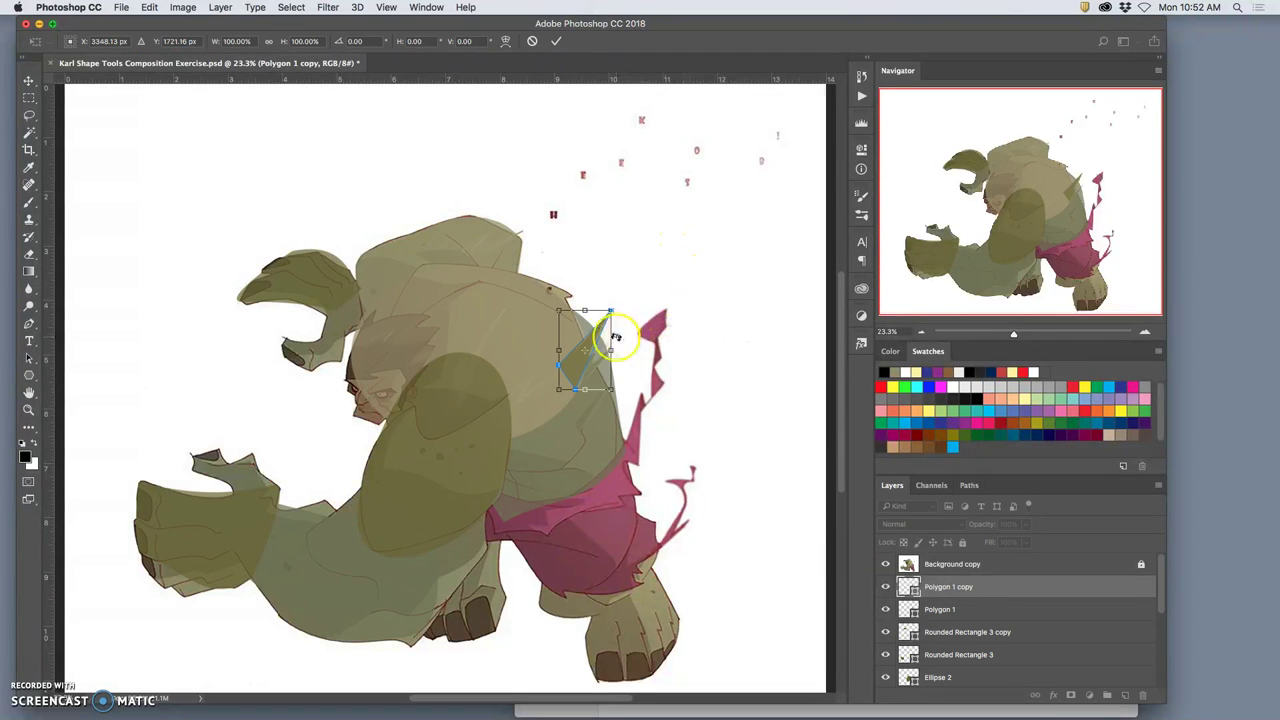
{"action": "left_click_drag", "start_coordinate": [592, 342], "coordinate": [601, 367]}
{"action": "left_click_drag", "start_coordinate": [622, 417], "coordinate": [596, 388]}
{"action": "mouse_move", "coordinate": [613, 338]}
{"action": "left_mouse_down"}
{"action": "mouse_move", "coordinate": [619, 347]}
{"action": "mouse_move", "coordinate": [597, 348]}
{"action": "mouse_move", "coordinate": [605, 362]}
{"action": "left_mouse_up"}
{"action": "key", "text": "Return"}
Create a three-sided polygon of 247.16 by 289.81 px behind the character and hide the Background copy layer
{"action": "left_click", "coordinate": [668, 367]}
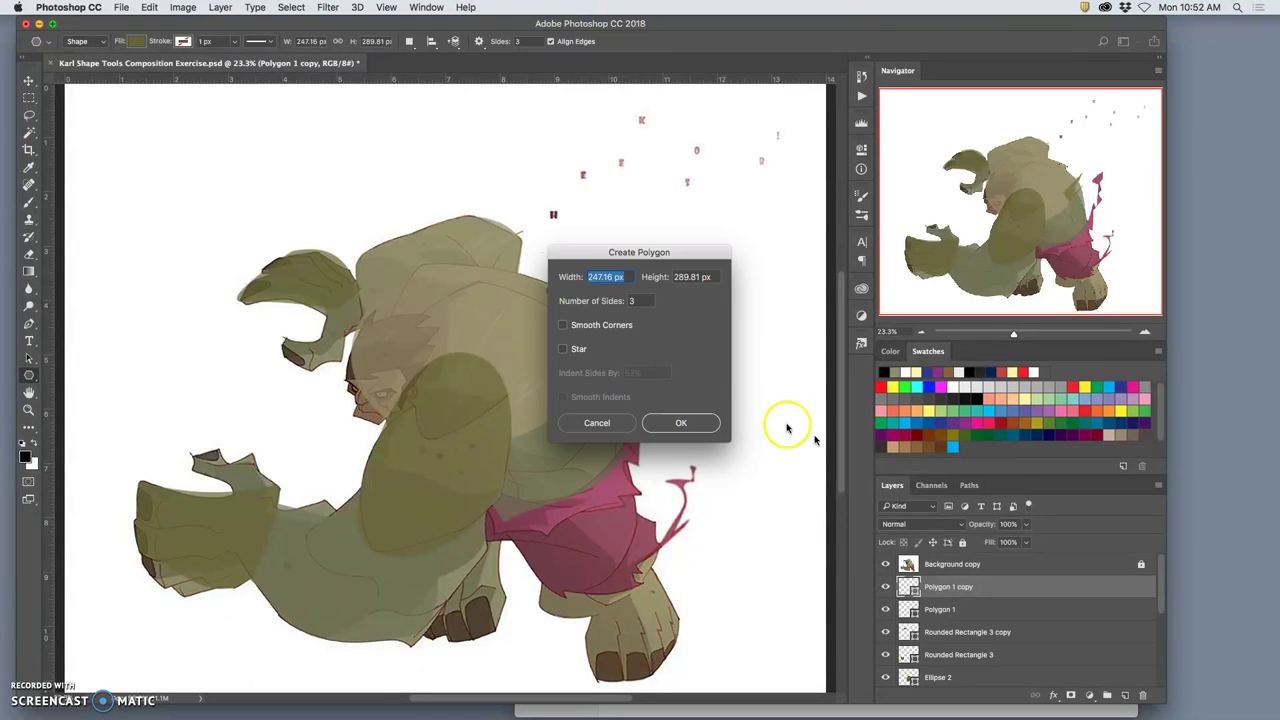
{"action": "left_click", "coordinate": [686, 425]}
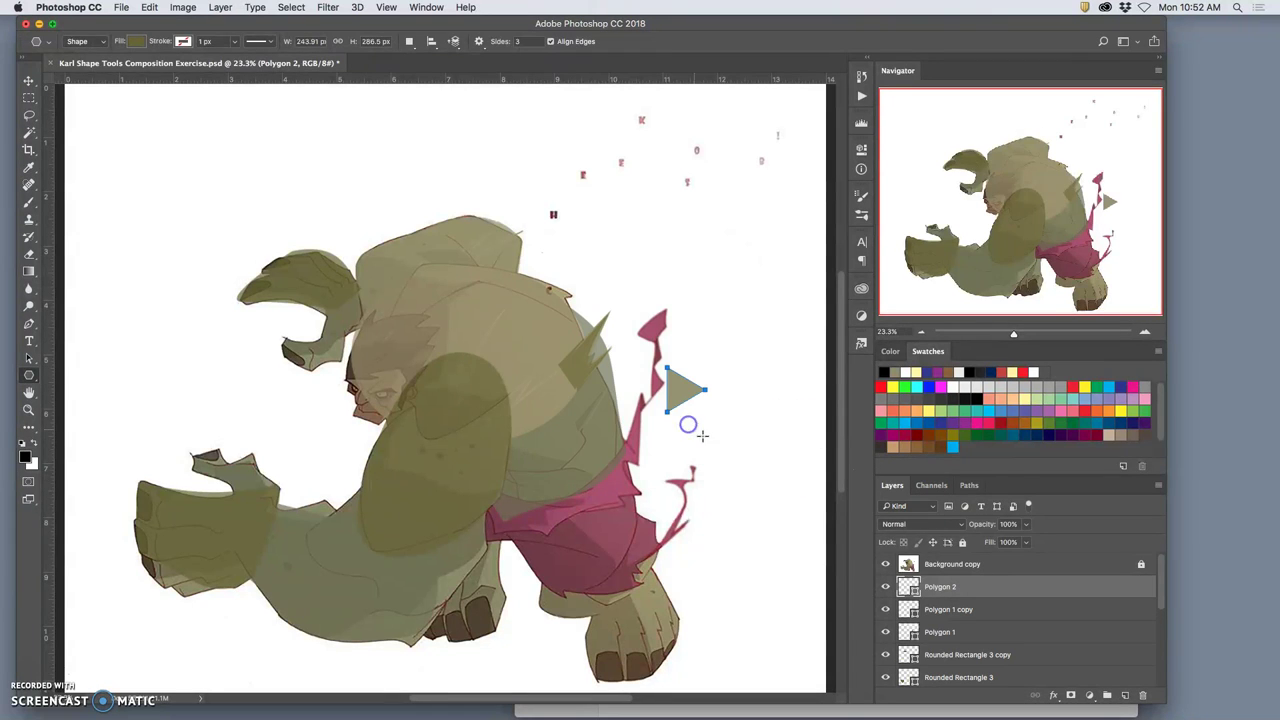
{"action": "left_click", "coordinate": [885, 566]}
{"action": "left_click", "coordinate": [885, 566]}
{"action": "left_click", "coordinate": [885, 566]}
{"action": "left_click", "coordinate": [885, 566]}
{"action": "left_click", "coordinate": [885, 566]}
{"action": "left_click", "coordinate": [885, 566]}
{"action": "left_click", "coordinate": [885, 566]}
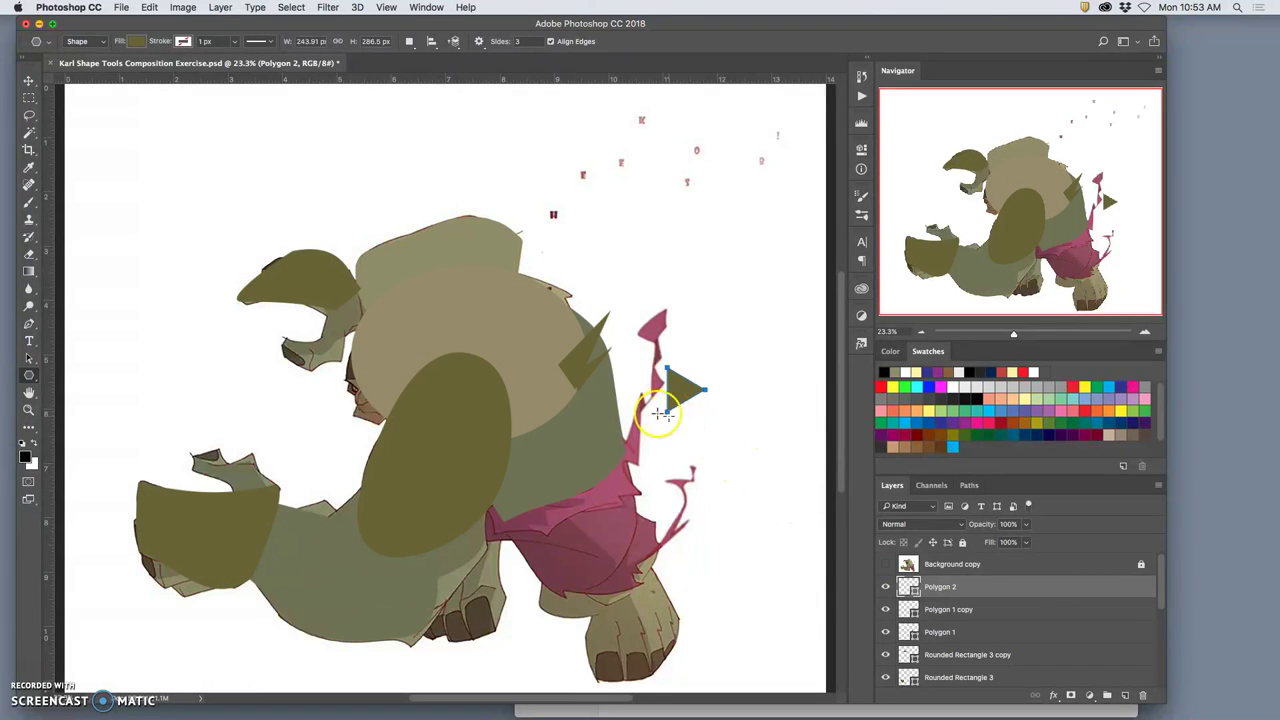
Warp Rounded Rectangle 2 copy to pull its rear edge in along the lower back, and compare it with the drawing
{"action": "left_click", "coordinate": [31, 78]}
{"action": "left_click", "coordinate": [606, 414]}
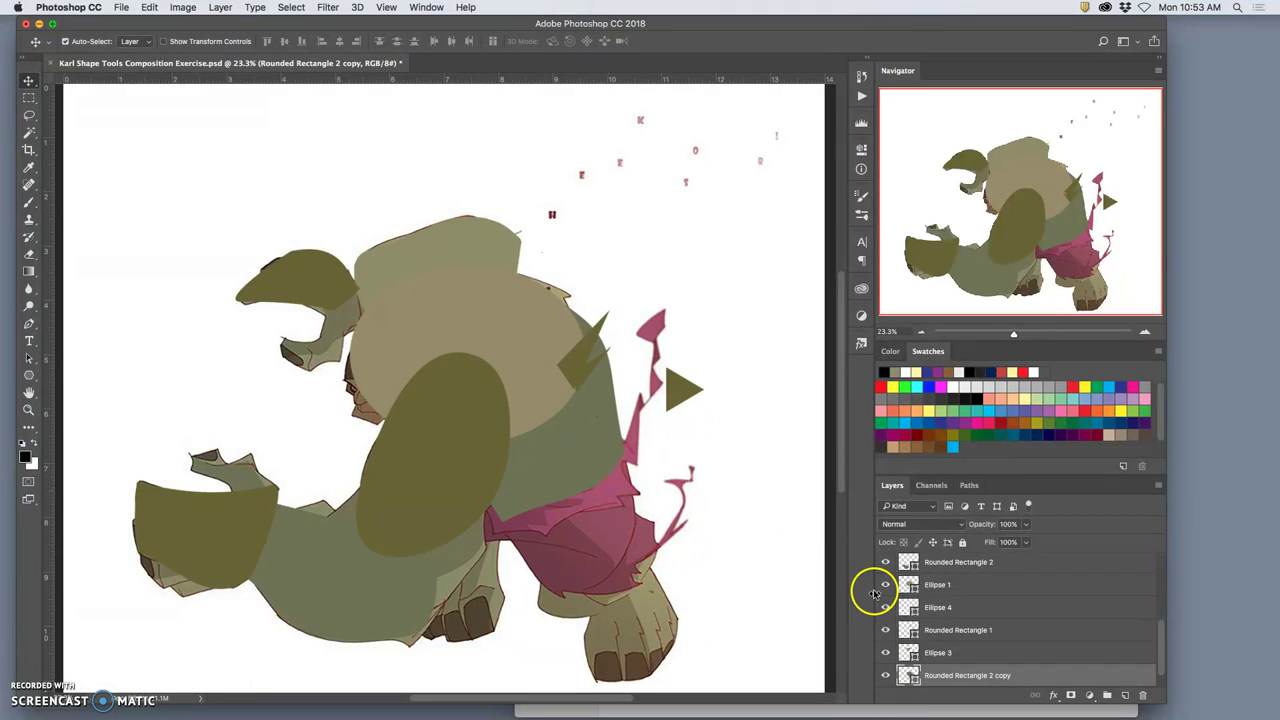
{"action": "key", "text": "ctrl+t"}
{"action": "right_click", "coordinate": [601, 420]}
{"action": "left_click", "coordinate": [624, 501]}
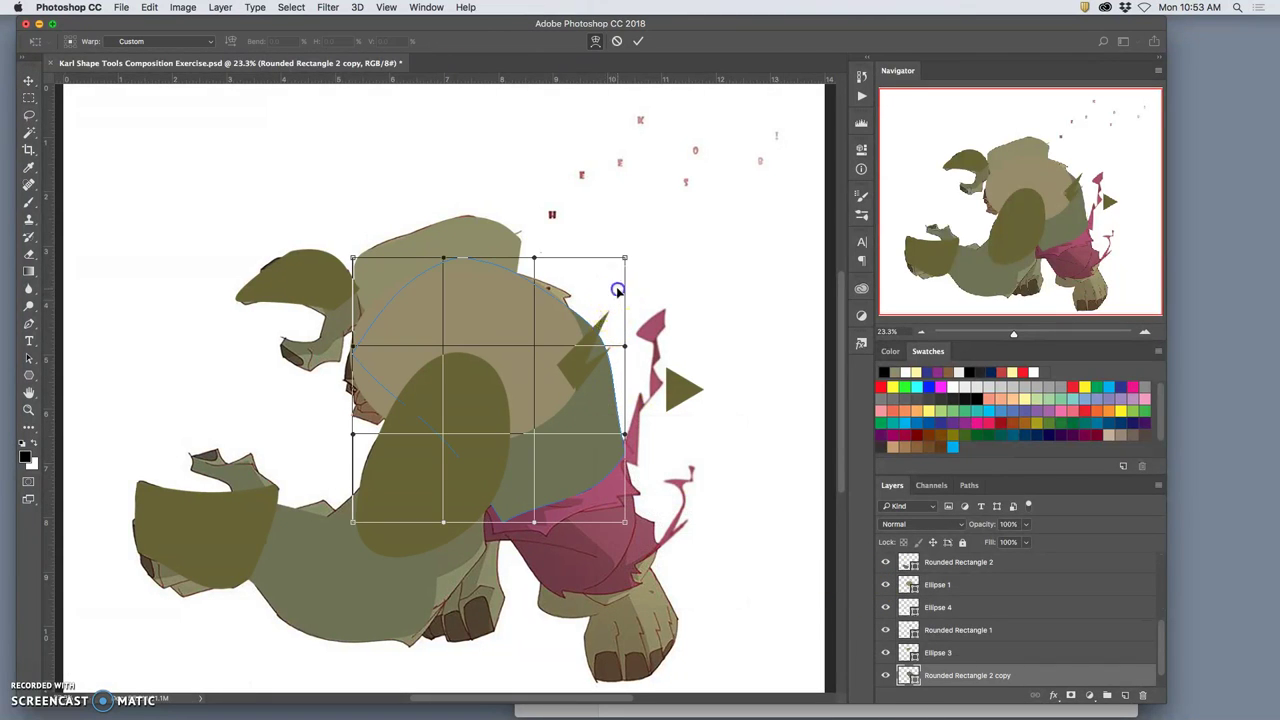
{"action": "left_click_drag", "start_coordinate": [617, 289], "coordinate": [600, 310]}
{"action": "left_click_drag", "start_coordinate": [596, 425], "coordinate": [607, 424]}
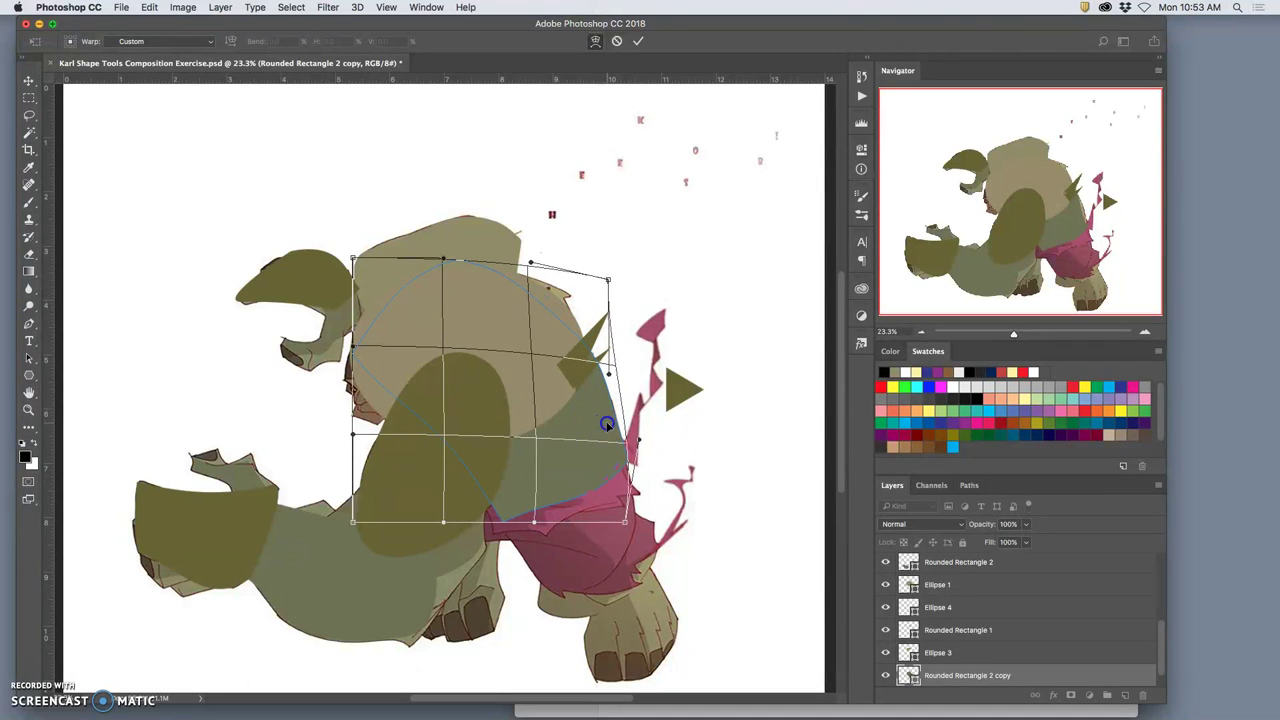
{"action": "left_click_drag", "start_coordinate": [625, 477], "coordinate": [622, 465]}
{"action": "key", "text": "Return"}
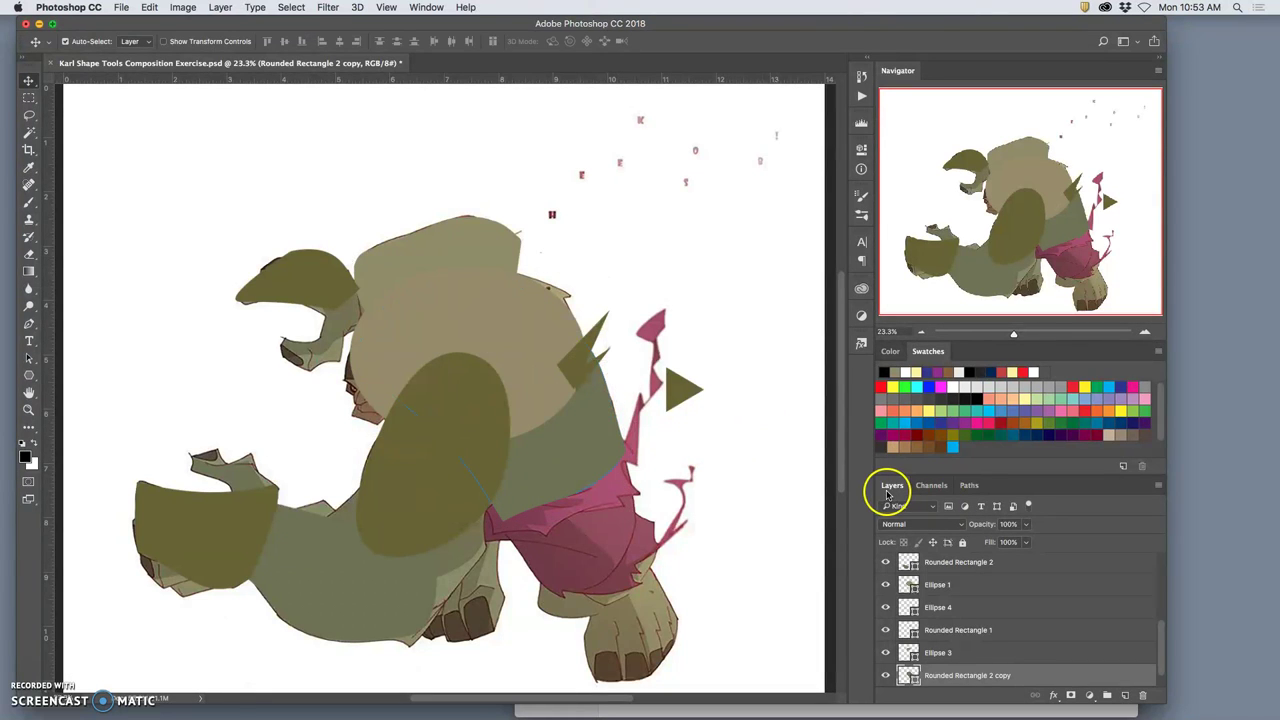
{"action": "left_click", "coordinate": [886, 564]}
{"action": "left_click", "coordinate": [886, 564]}
Move Polygon 2 onto the upper back, rotate it about -12° and scale it to about 111% by 130%
{"action": "left_click", "coordinate": [685, 393]}
{"action": "left_click_drag", "start_coordinate": [685, 393], "coordinate": [549, 298]}
{"action": "key", "text": "super+t"}
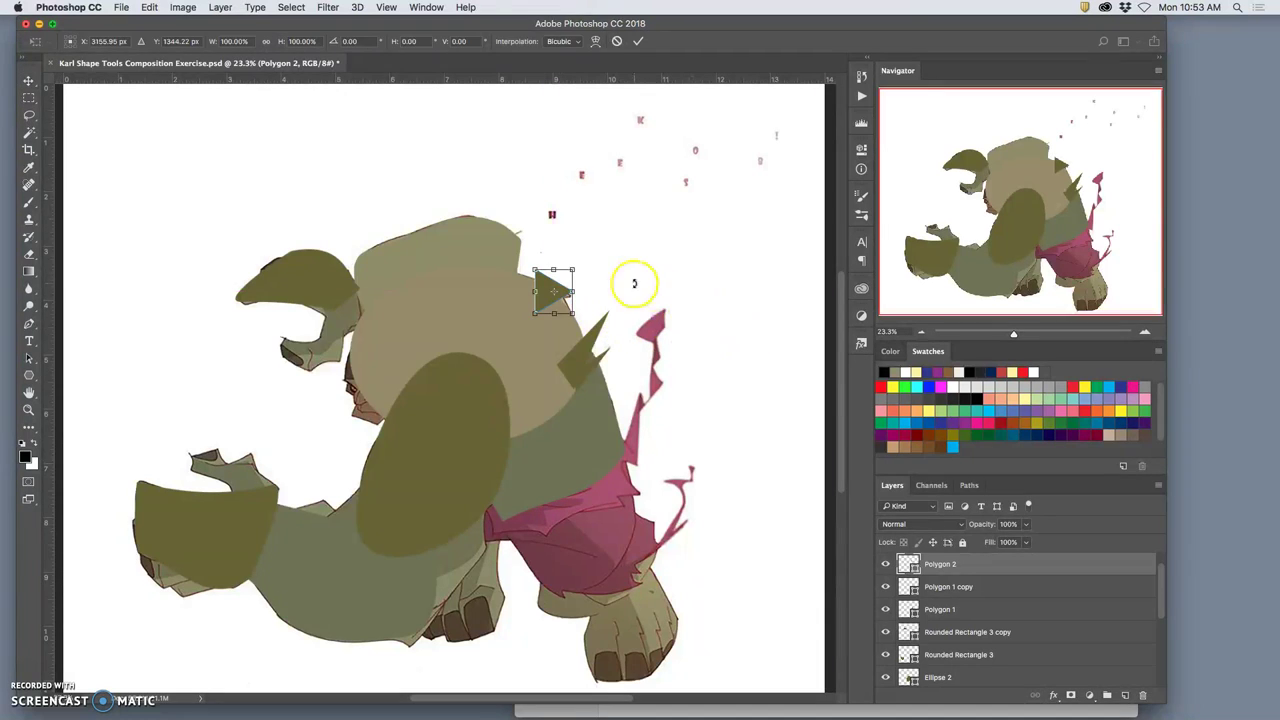
{"action": "left_click_drag", "start_coordinate": [629, 280], "coordinate": [582, 320]}
{"action": "left_click", "coordinate": [566, 295]}
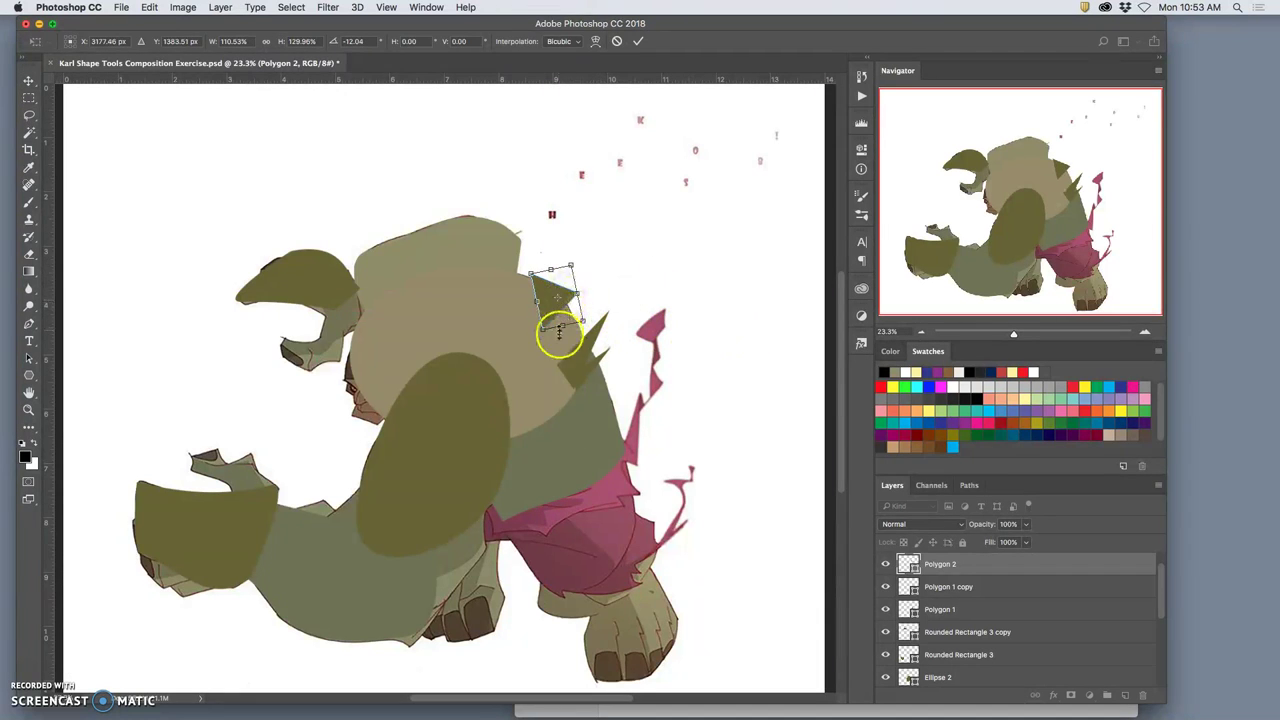
{"action": "key", "text": "Return"}
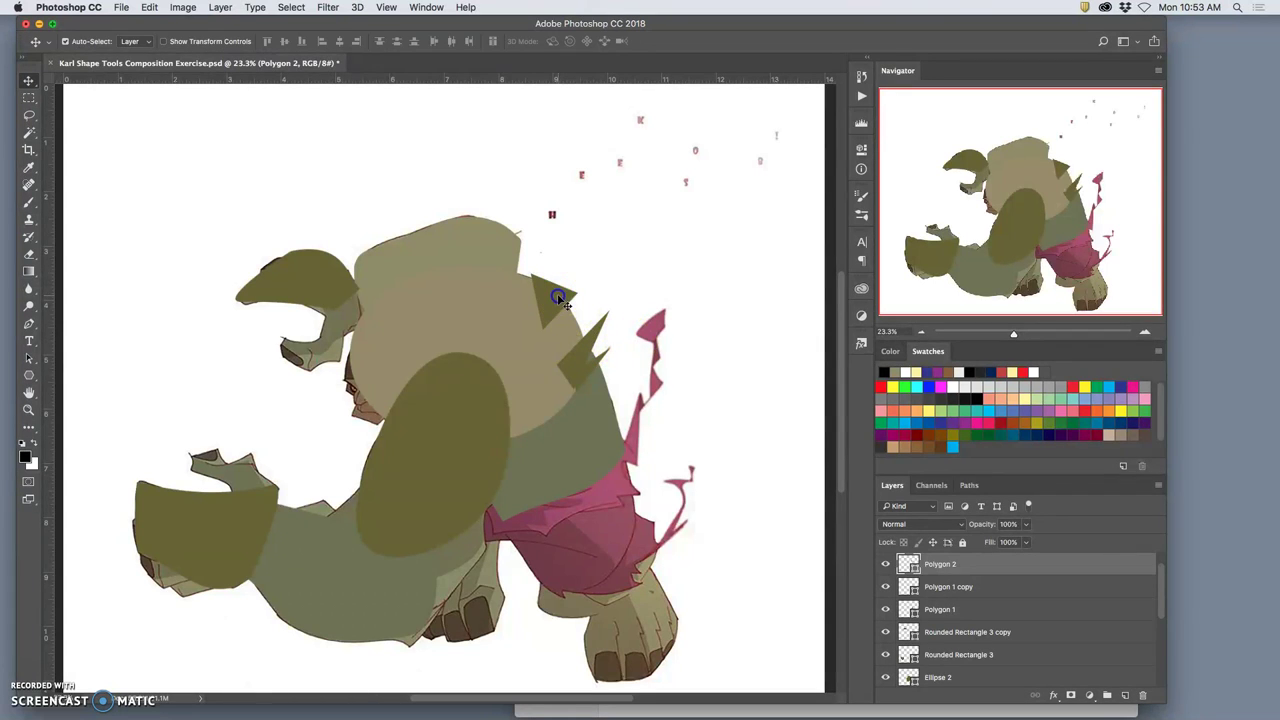
Skew Polygon 2 slightly to match the spike on the upper back, apply it and compare with the Background copy layer
{"action": "key", "text": "super+t"}
{"action": "right_click", "coordinate": [577, 270]}
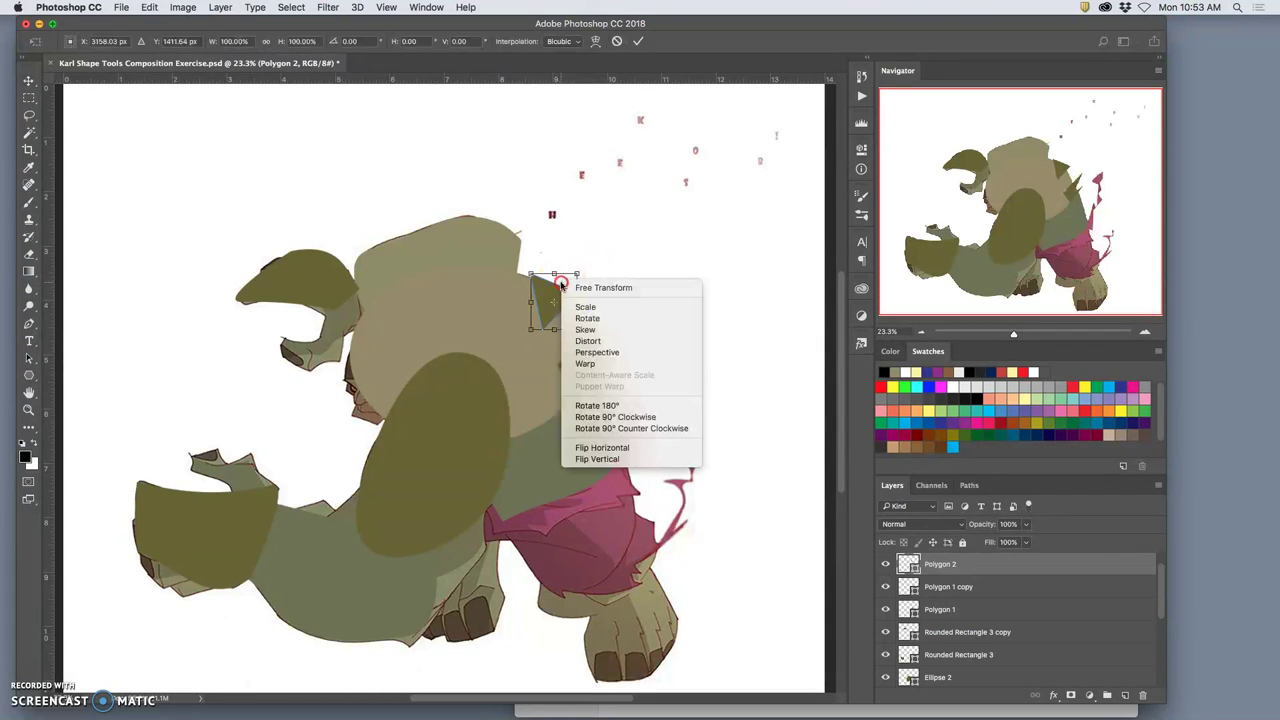
{"action": "left_click", "coordinate": [563, 337]}
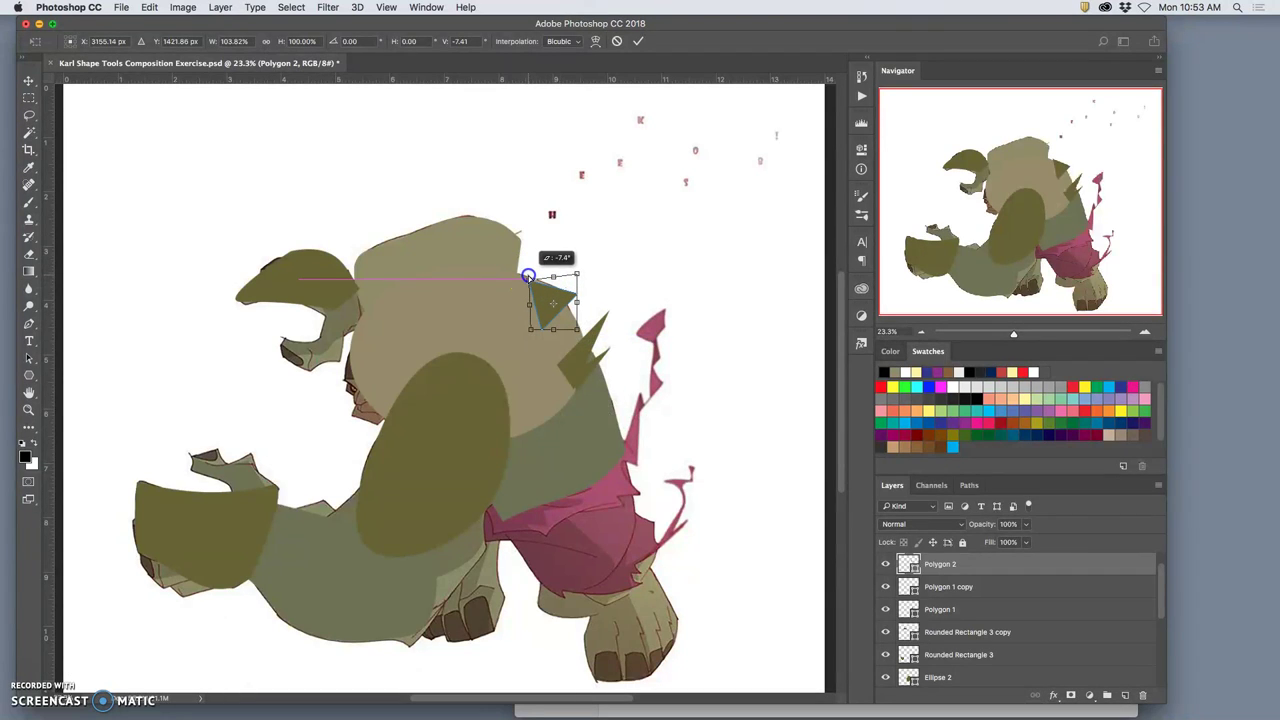
{"action": "left_click_drag", "start_coordinate": [530, 277], "coordinate": [531, 278]}
{"action": "key", "text": "Return"}
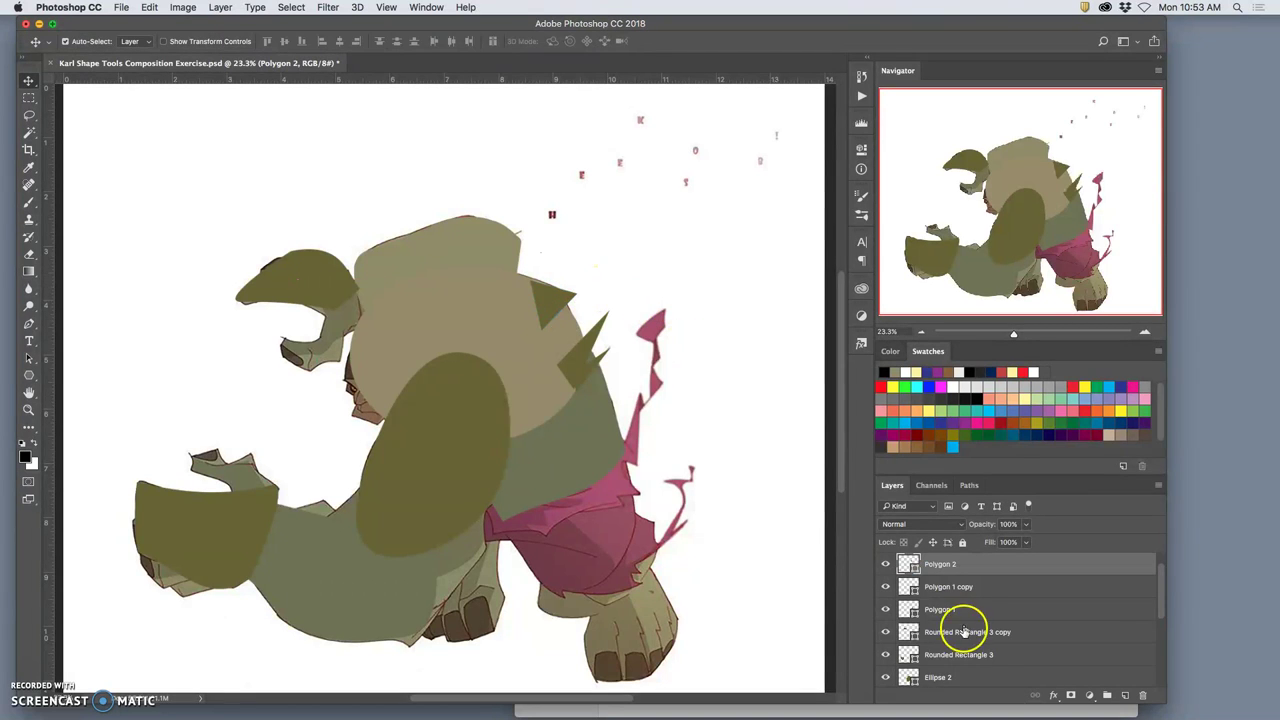
{"action": "scroll", "coordinate": [943, 600], "scroll_direction": "up", "scroll_amount": 1}
{"action": "left_click", "coordinate": [885, 564]}
{"action": "left_click", "coordinate": [885, 564]}
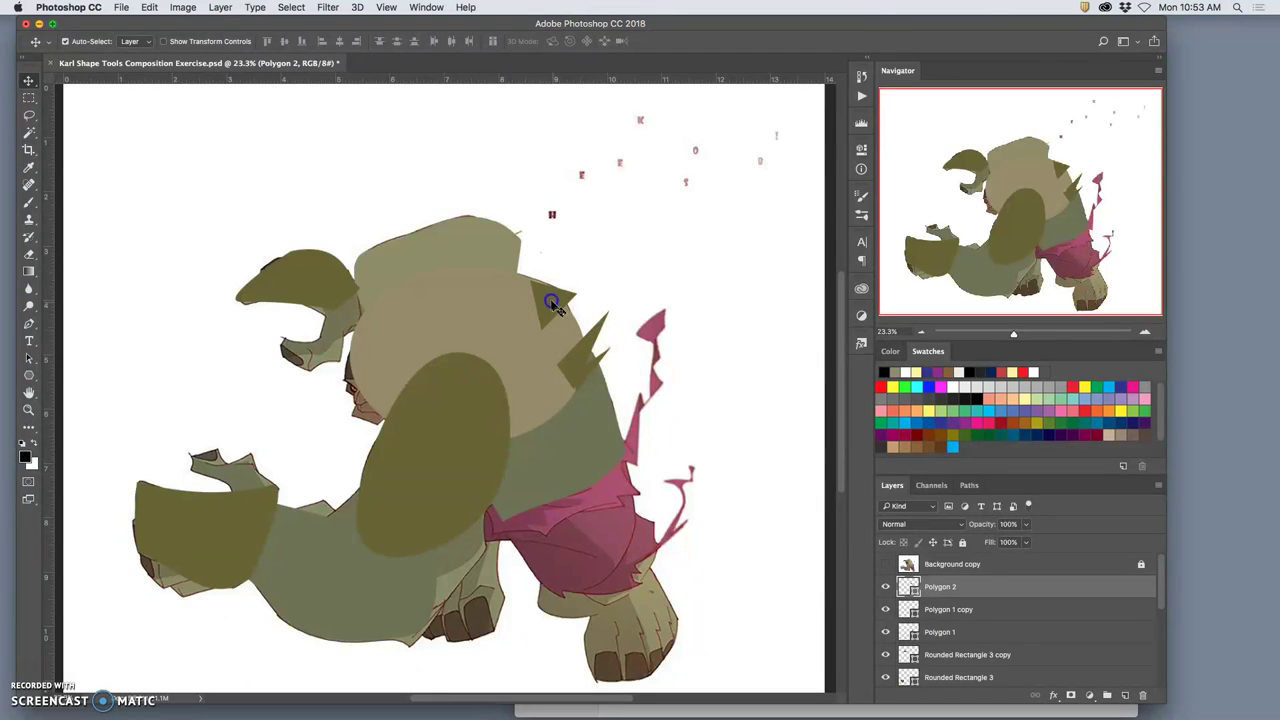
Change Polygon 2's fill to 968c69, sampled from the upper back shape
{"action": "double_click", "coordinate": [908, 588]}
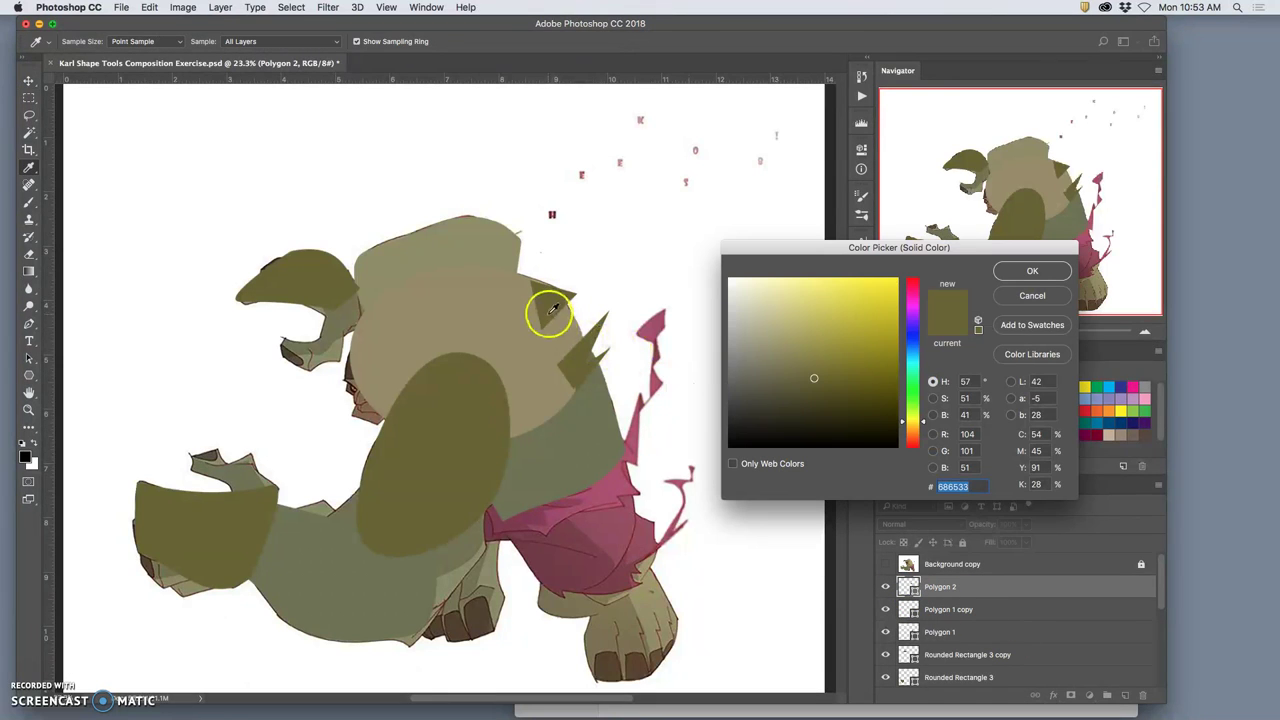
{"action": "left_click", "coordinate": [494, 294]}
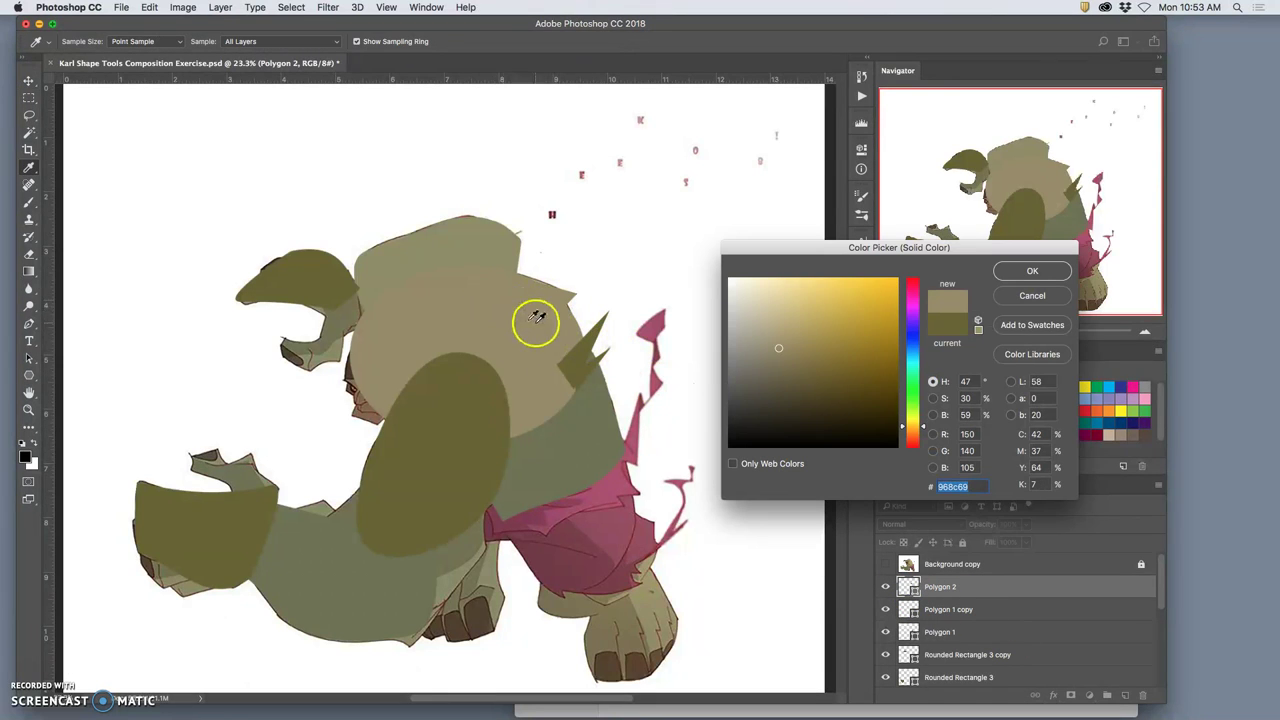
{"action": "left_click", "coordinate": [1030, 270]}
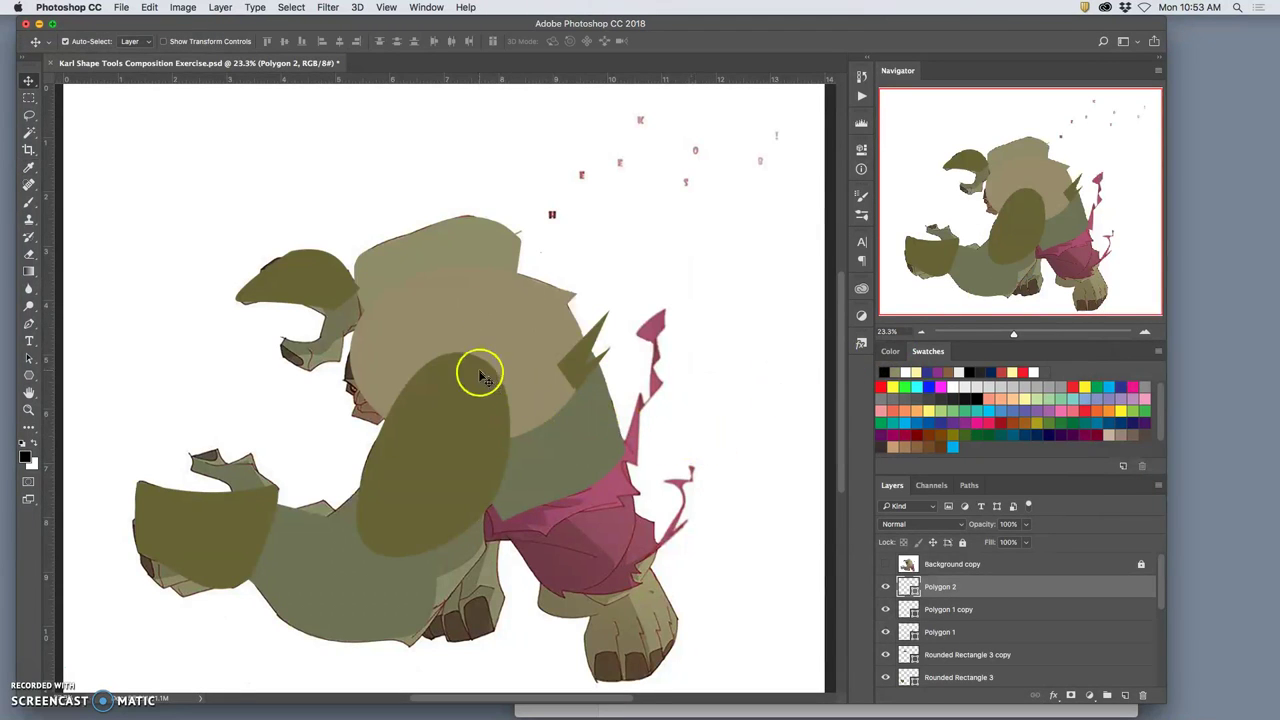
Change Rounded Rectangle 3's fill to 747151, sampled from the lower hand in the drawing
{"action": "left_click", "coordinate": [229, 529]}
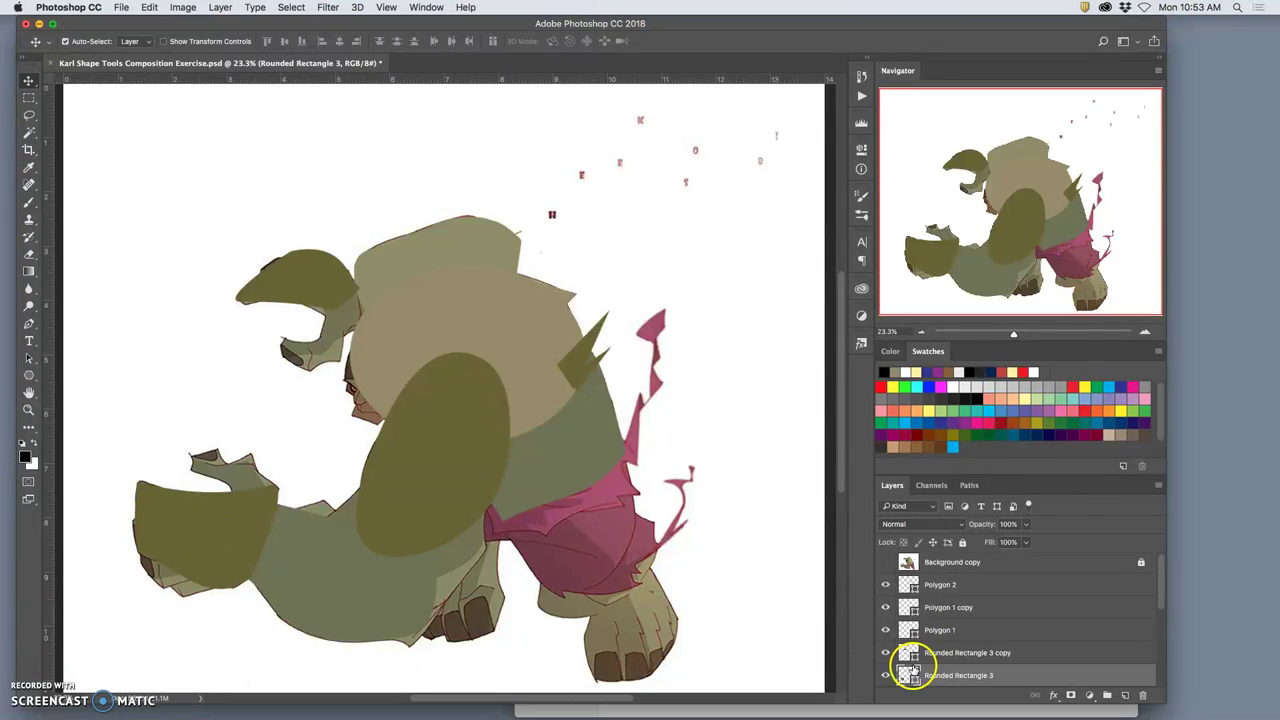
{"action": "double_click", "coordinate": [910, 675]}
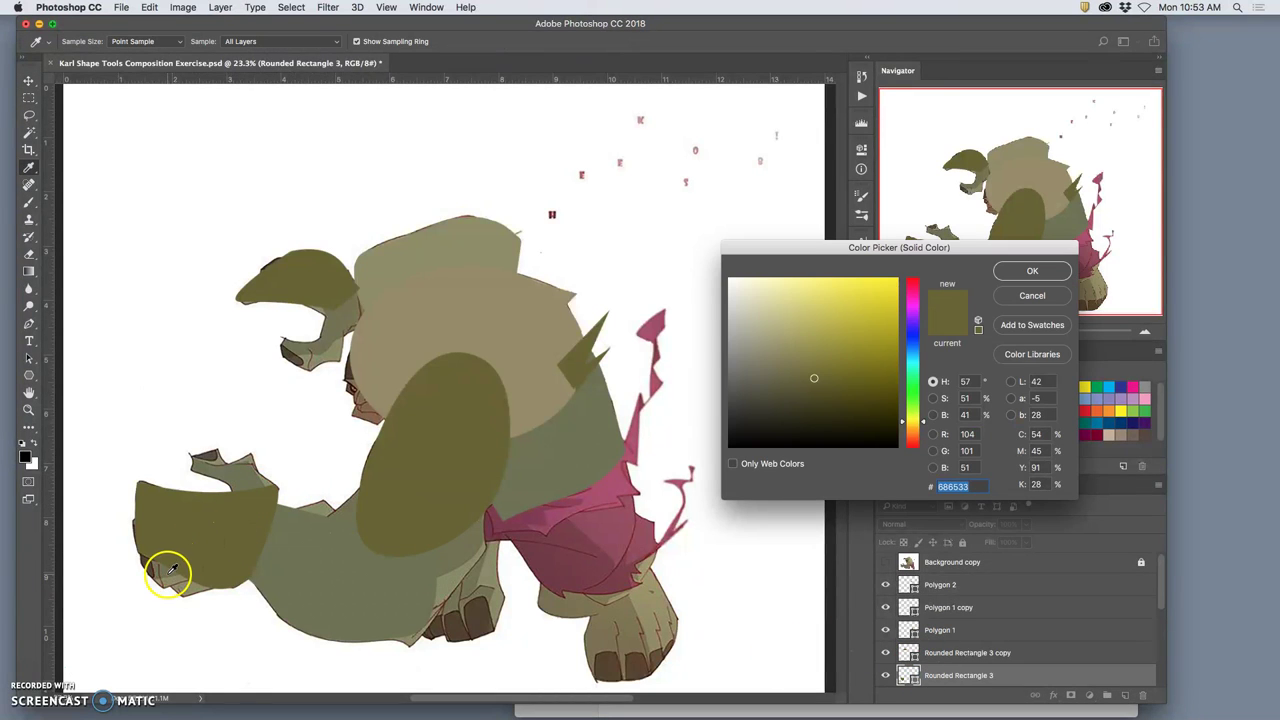
{"action": "left_click", "coordinate": [170, 570]}
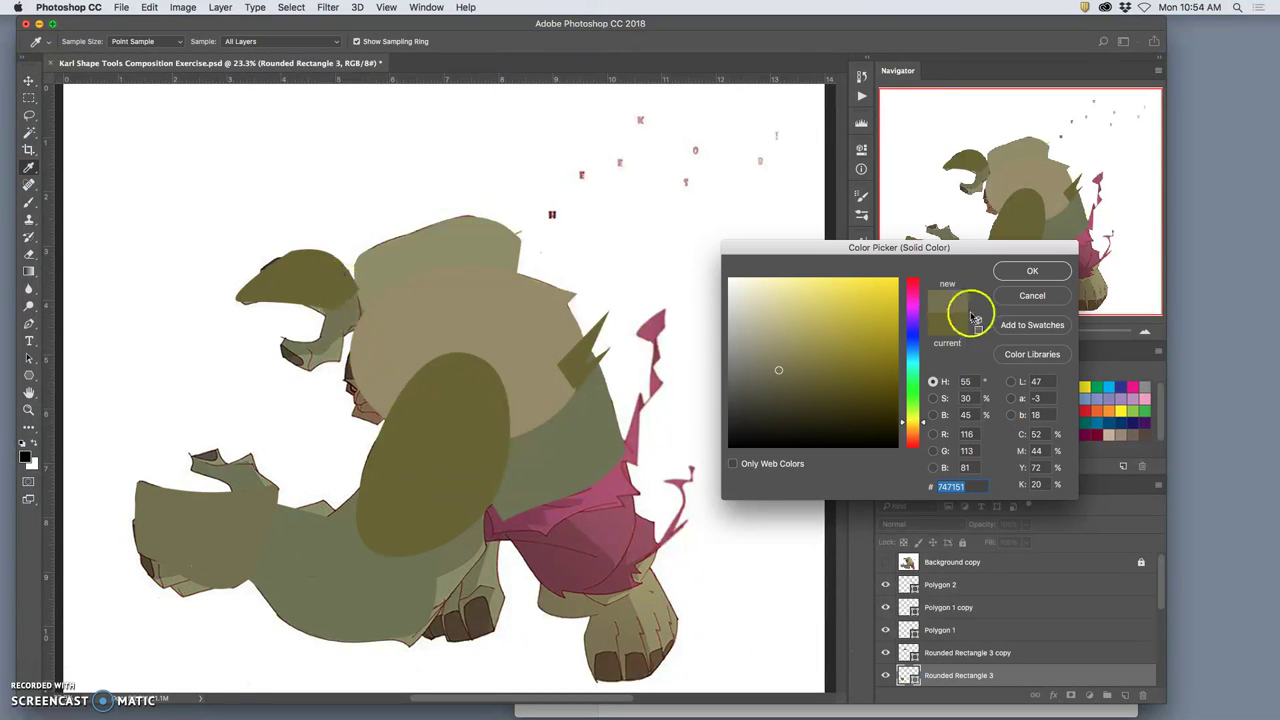
{"action": "left_click", "coordinate": [1032, 271]}
Change Rounded Rectangle 3 copy's fill to 757254, sampled from the raised hand in the drawing
{"action": "left_click", "coordinate": [309, 277]}
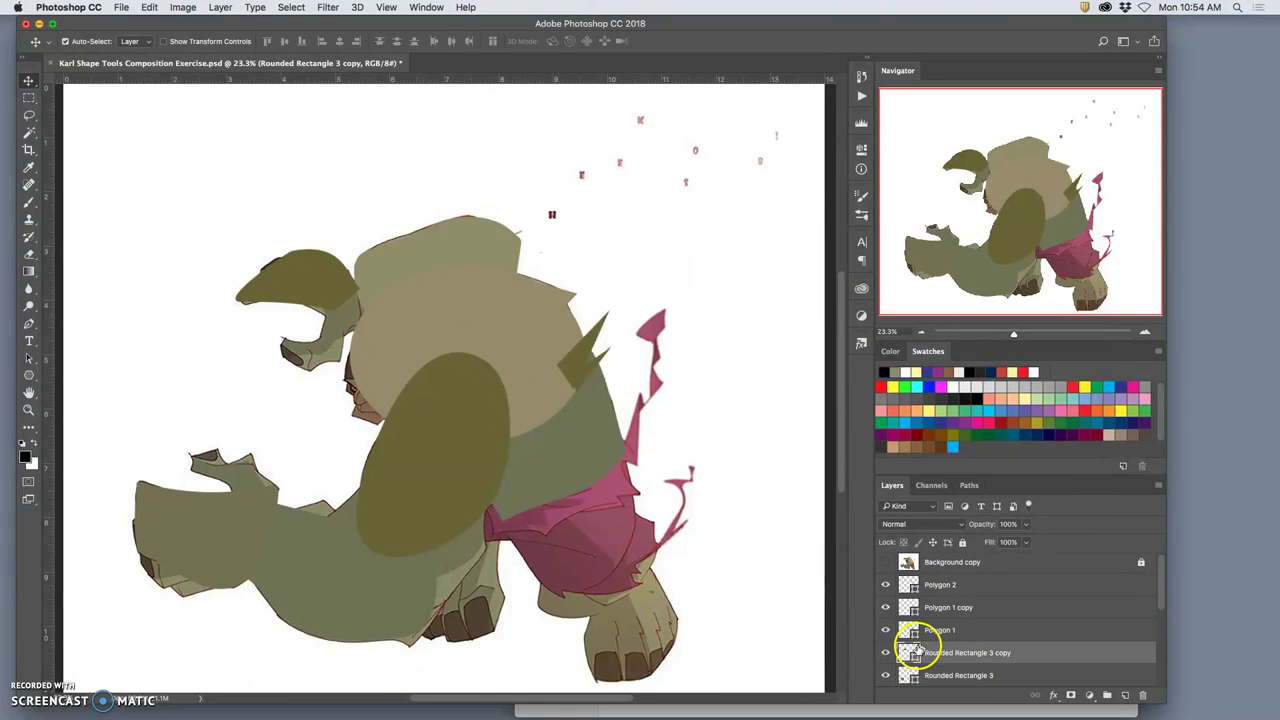
{"action": "double_click", "coordinate": [905, 653]}
{"action": "left_click", "coordinate": [333, 322]}
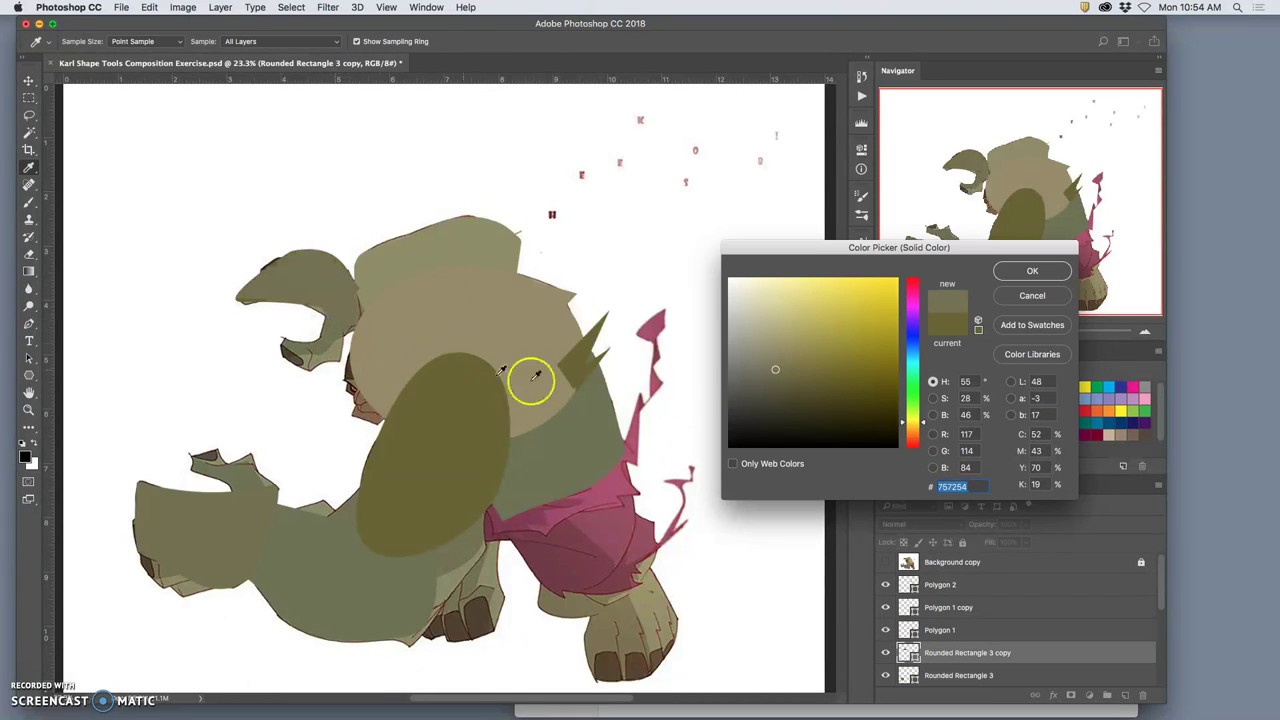
{"action": "left_click", "coordinate": [1022, 272]}
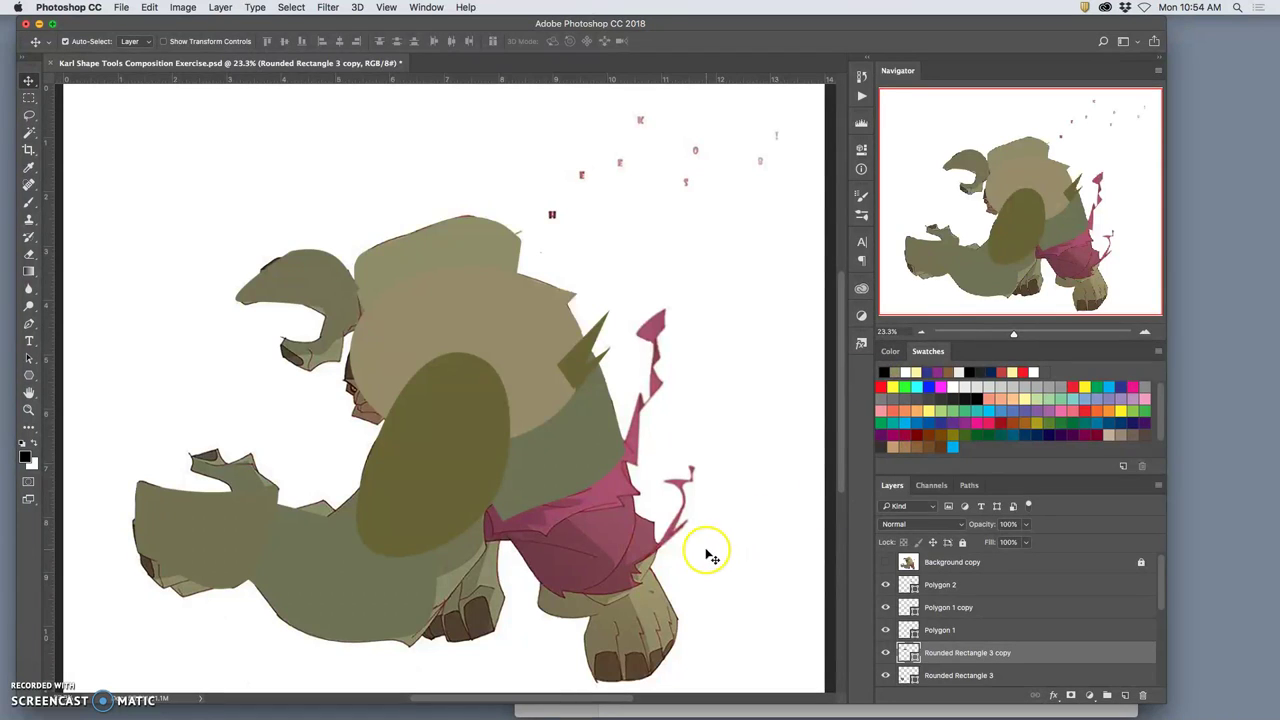
Draw an ellipse about 1045 by 998 px above Polygon 2 and fill it with pink sampled from the shorts
{"action": "left_click", "coordinate": [965, 584]}
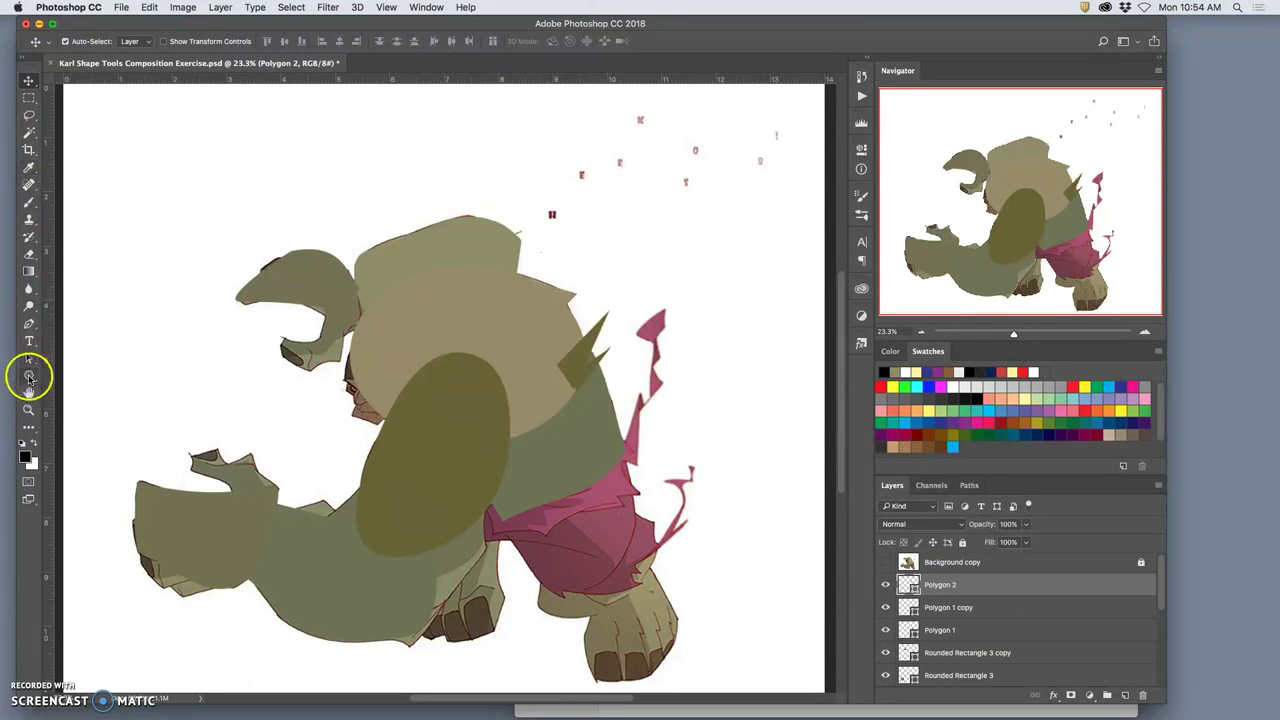
{"action": "left_click_drag", "start_coordinate": [29, 378], "coordinate": [72, 398]}
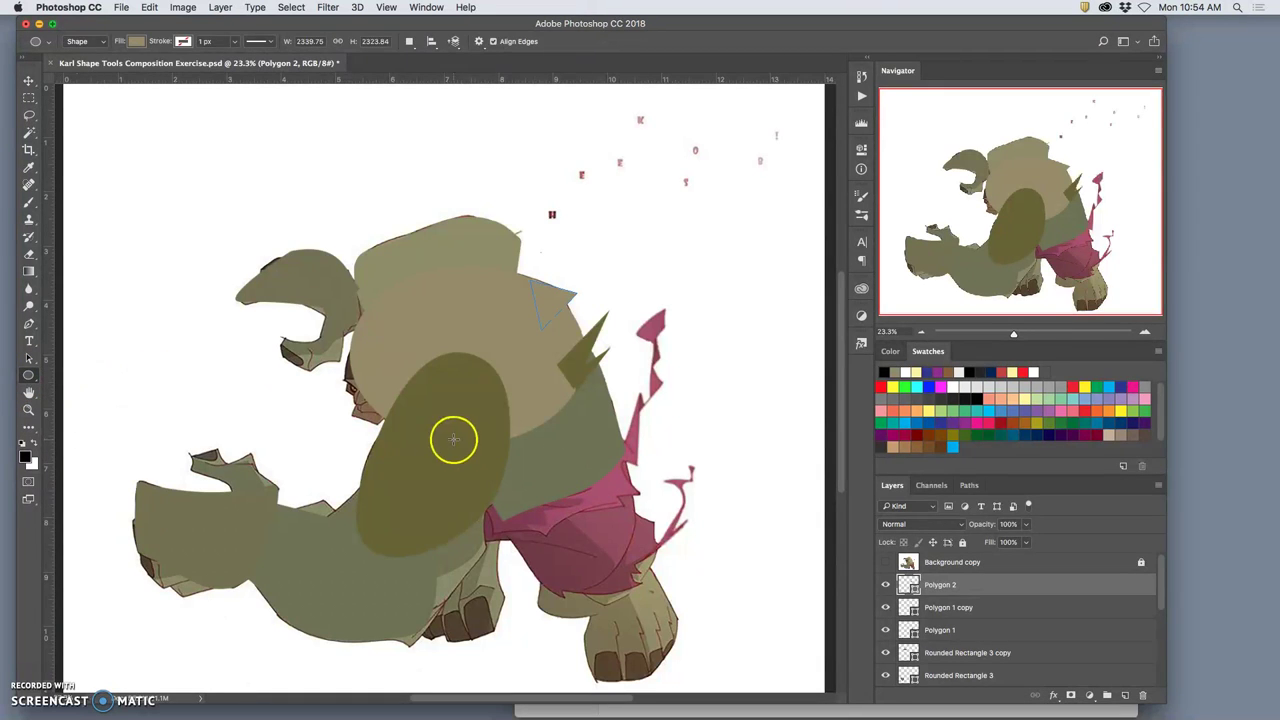
{"action": "left_click_drag", "start_coordinate": [449, 437], "coordinate": [604, 594]}
{"action": "double_click", "coordinate": [908, 585]}
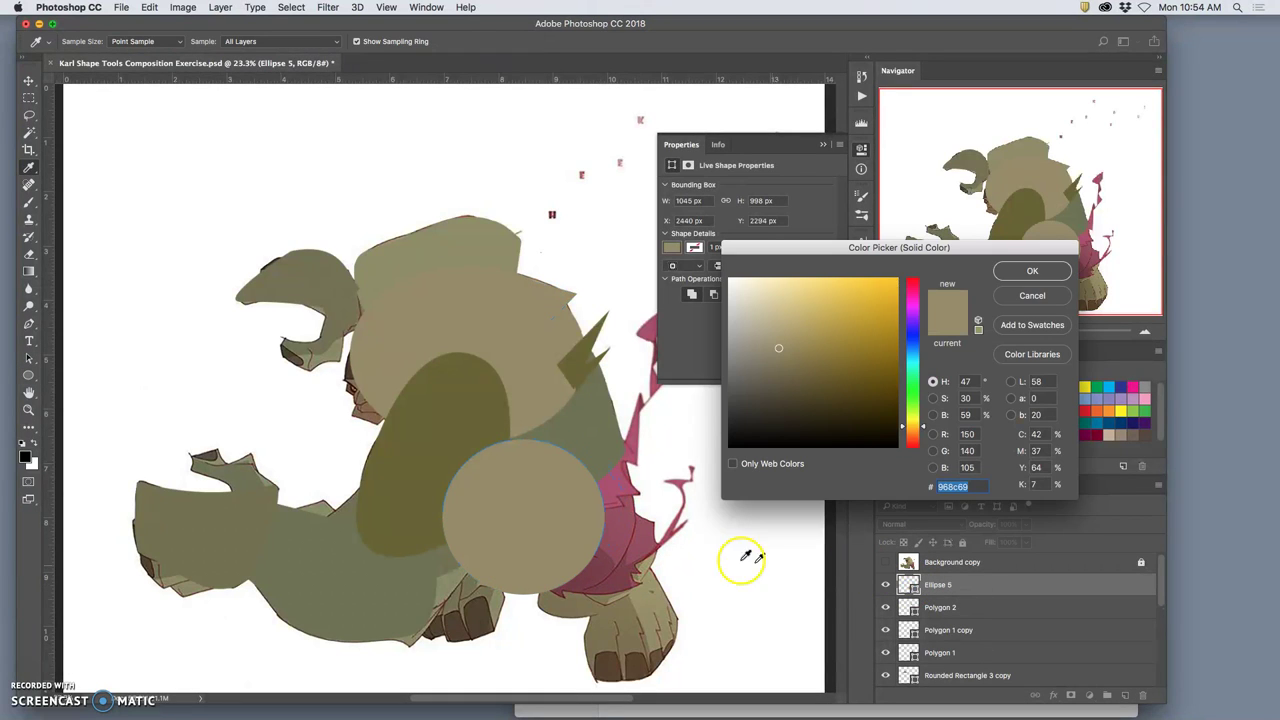
{"action": "left_click", "coordinate": [609, 529]}
{"action": "left_click", "coordinate": [996, 272]}
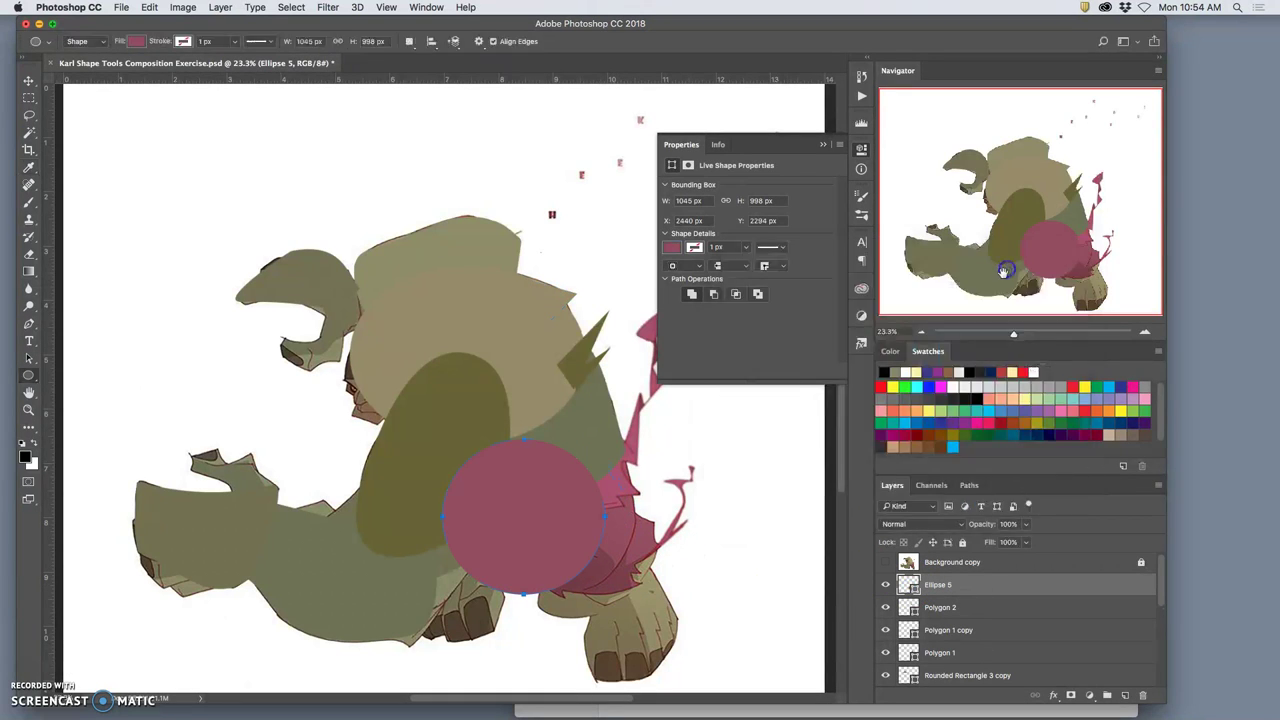
Show the Background copy layer, move the pink ellipse over the shorts and scale it to about 93% by 113%
{"action": "left_click", "coordinate": [886, 562]}
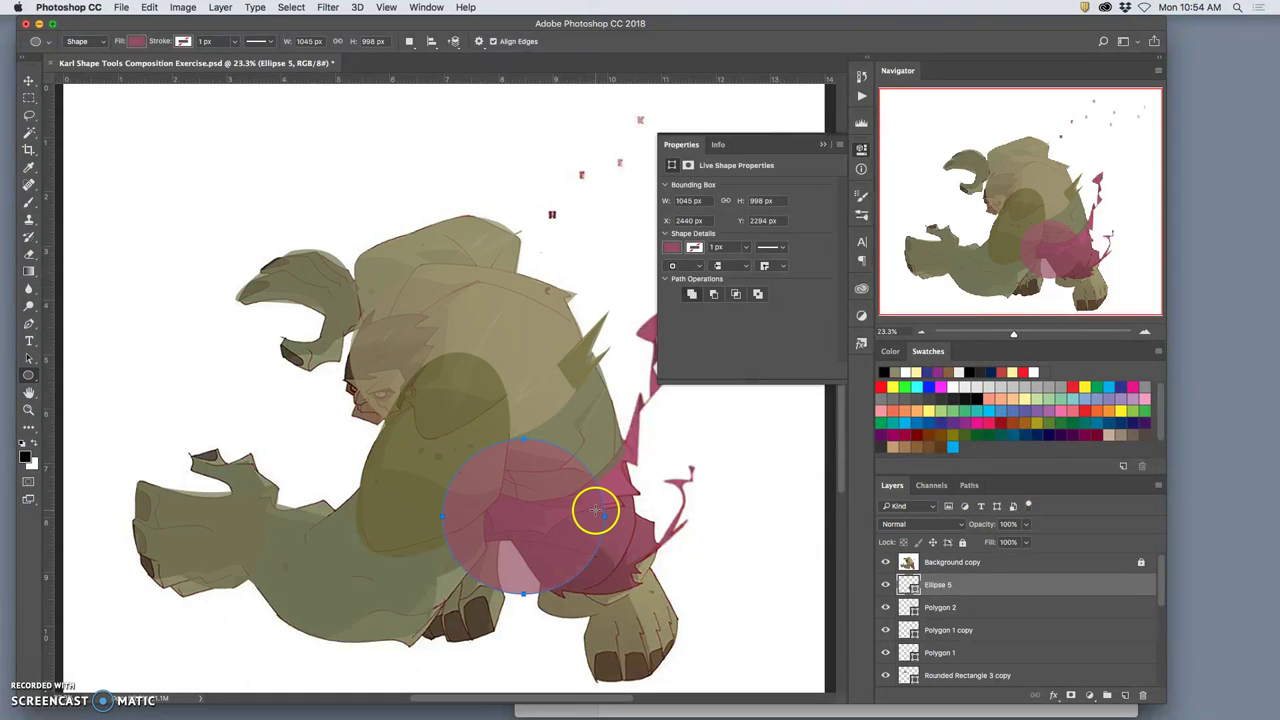
{"action": "key", "text": "super+t"}
{"action": "left_click_drag", "start_coordinate": [565, 507], "coordinate": [607, 501]}
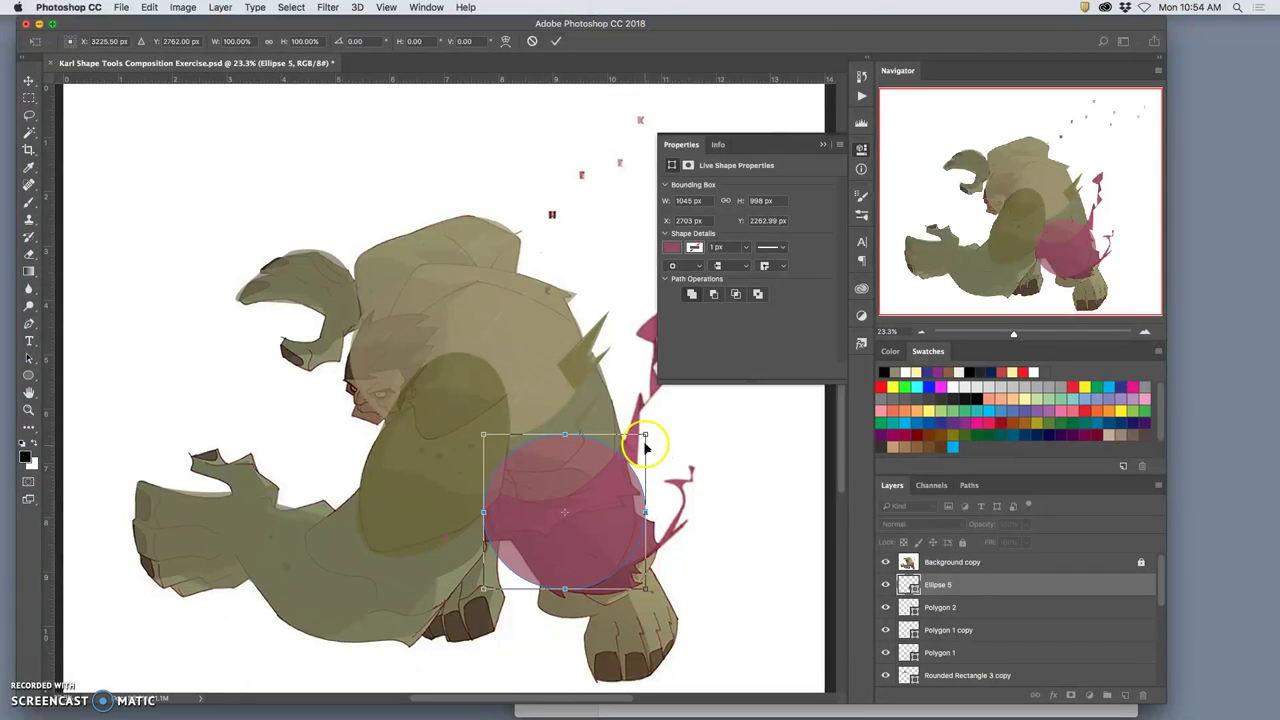
{"action": "left_click_drag", "start_coordinate": [648, 433], "coordinate": [634, 415]}
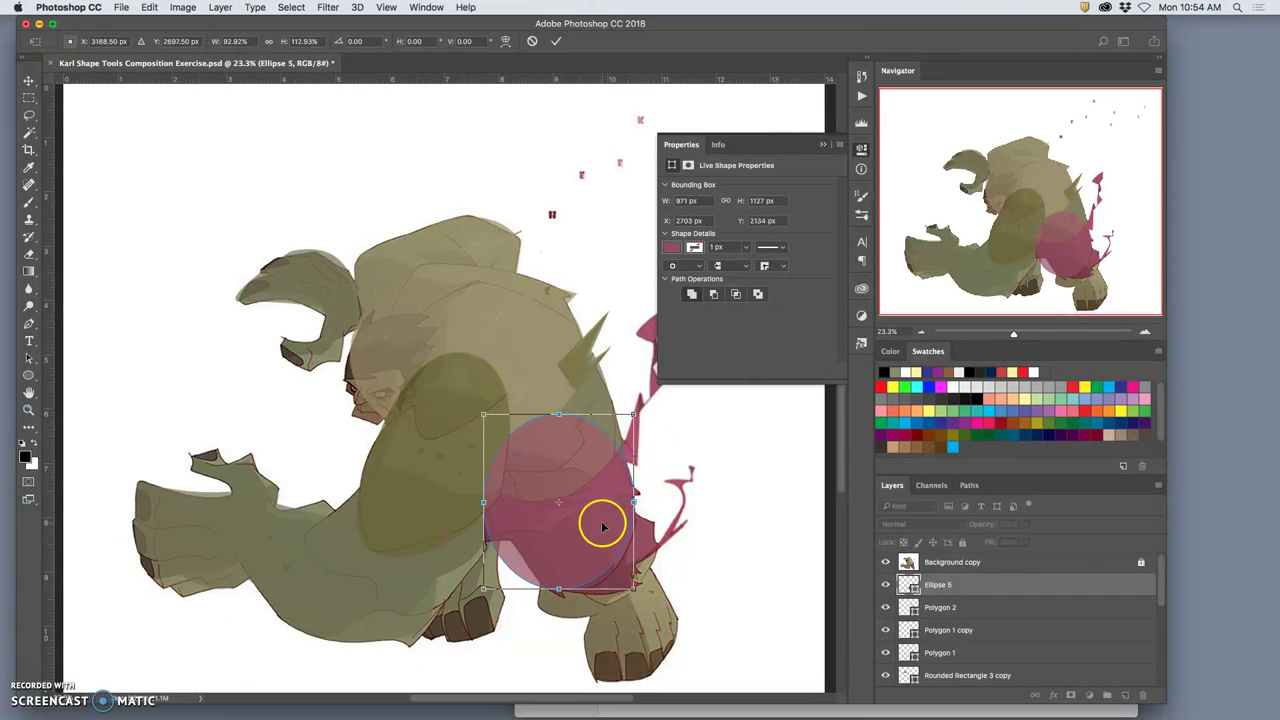
Warp the pink ellipse so its front edge follows the shorts, apply it and hide the Background copy layer
{"action": "right_click", "coordinate": [581, 570]}
{"action": "left_click", "coordinate": [603, 610]}
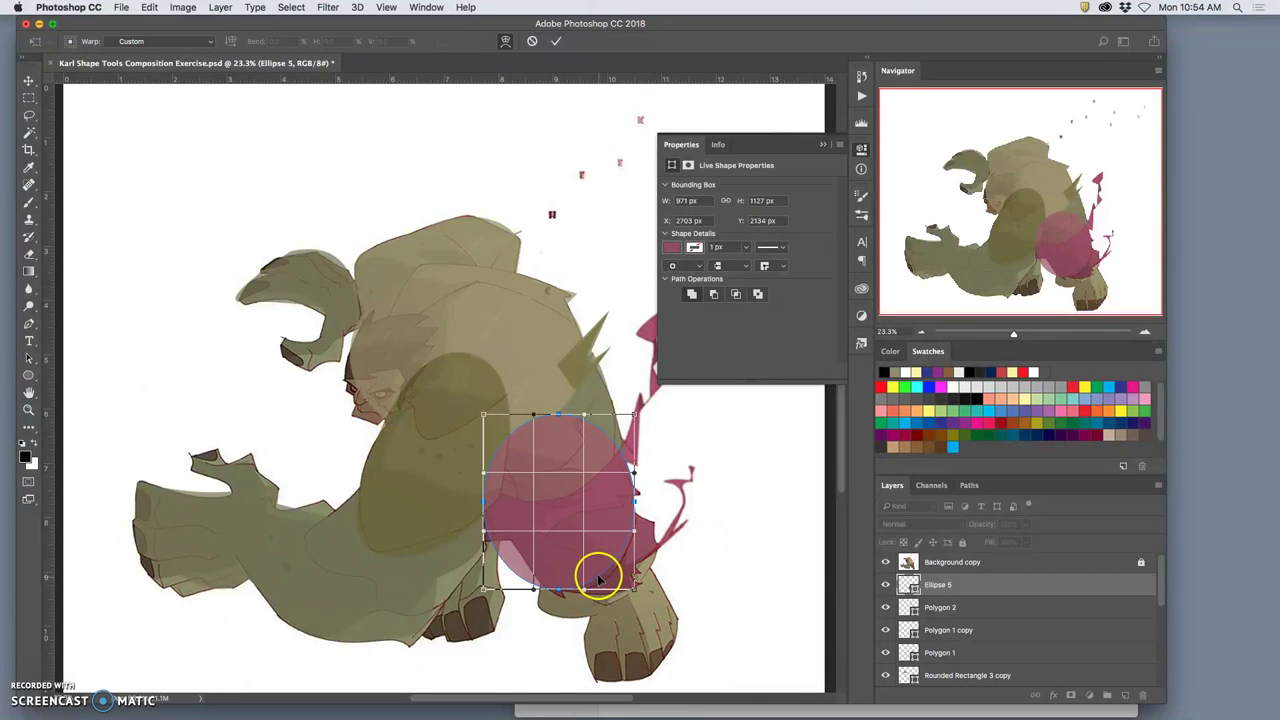
{"action": "left_click_drag", "start_coordinate": [488, 545], "coordinate": [509, 525]}
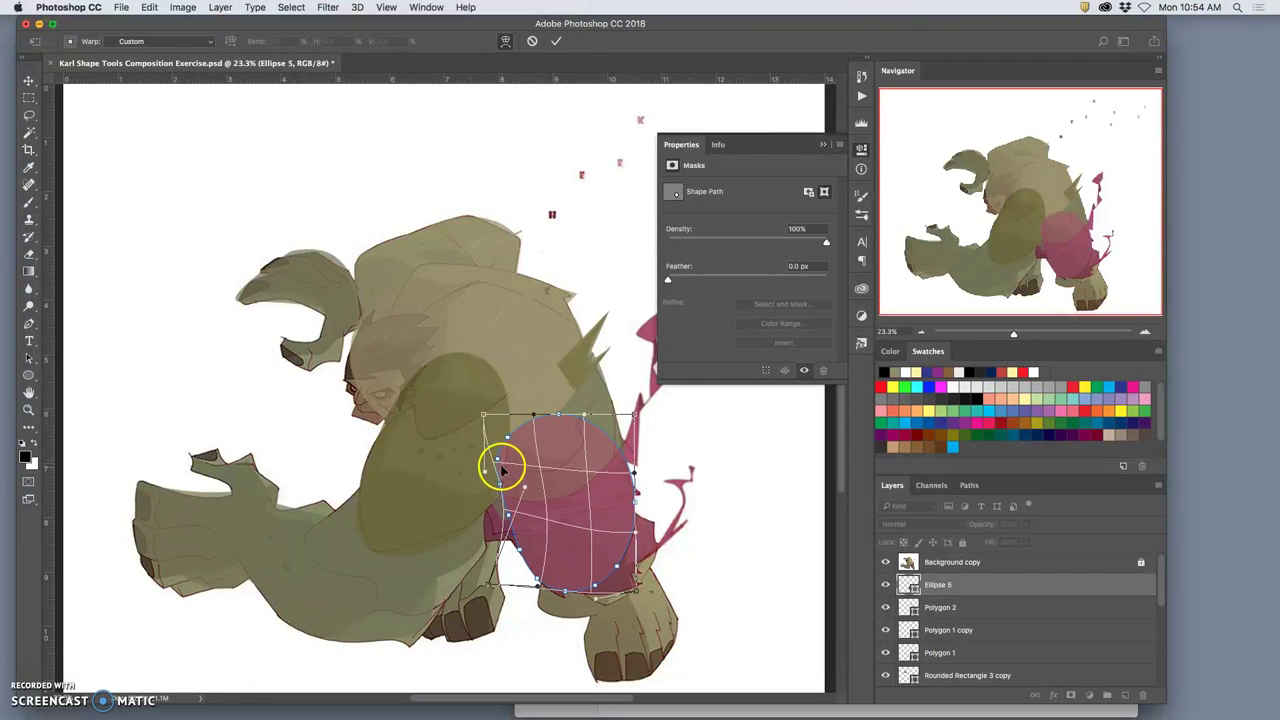
{"action": "mouse_move", "coordinate": [502, 463]}
{"action": "left_mouse_down"}
{"action": "mouse_move", "coordinate": [485, 458]}
{"action": "mouse_move", "coordinate": [493, 481]}
{"action": "left_mouse_up"}
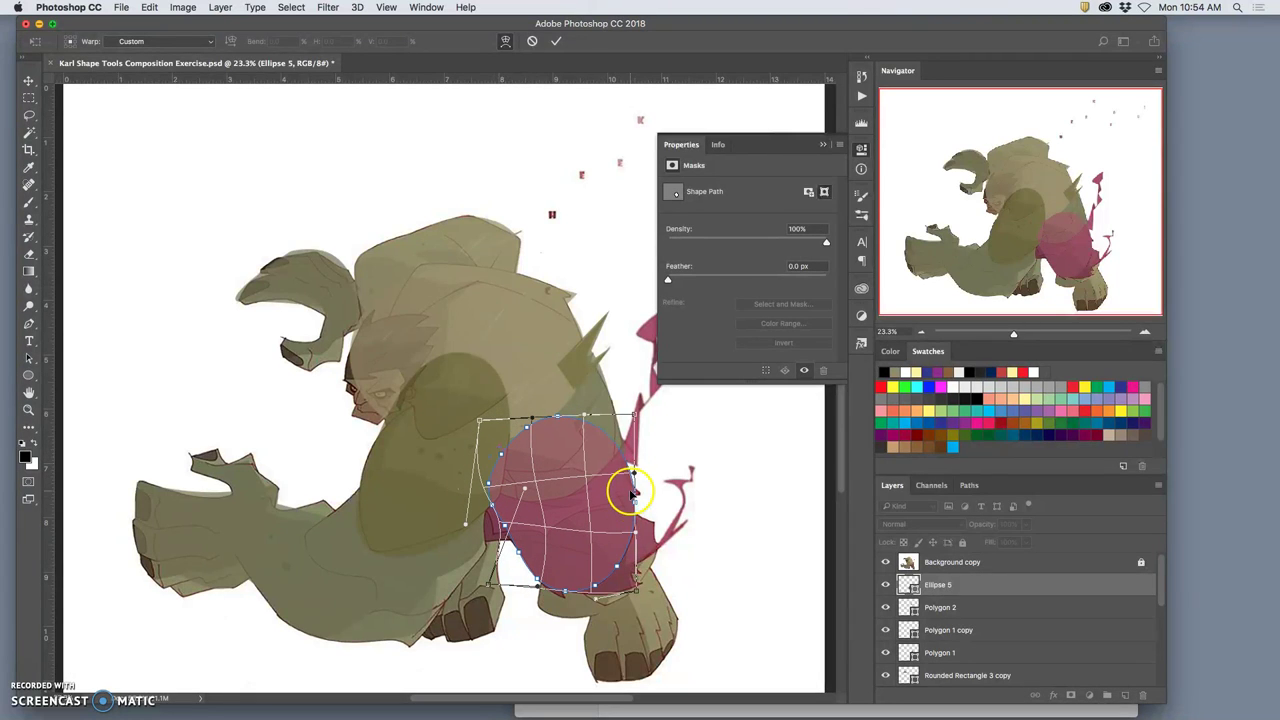
{"action": "key", "text": "Return"}
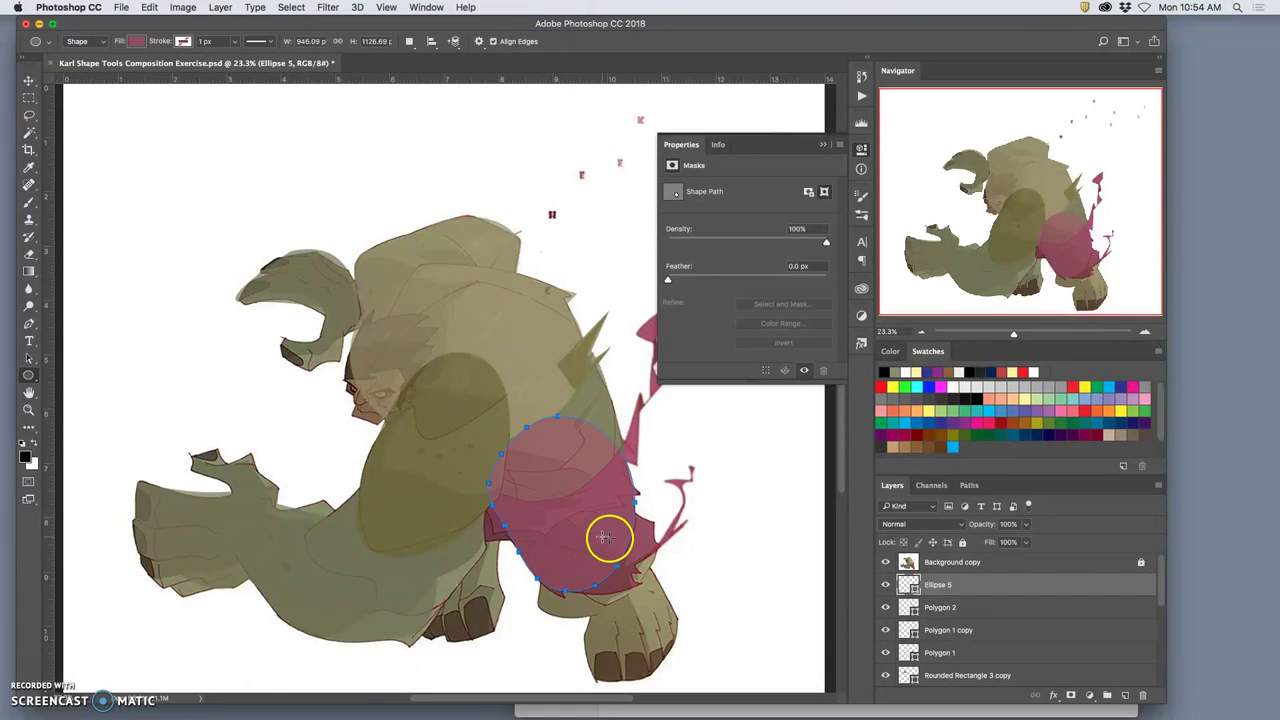
{"action": "left_click", "coordinate": [885, 562]}
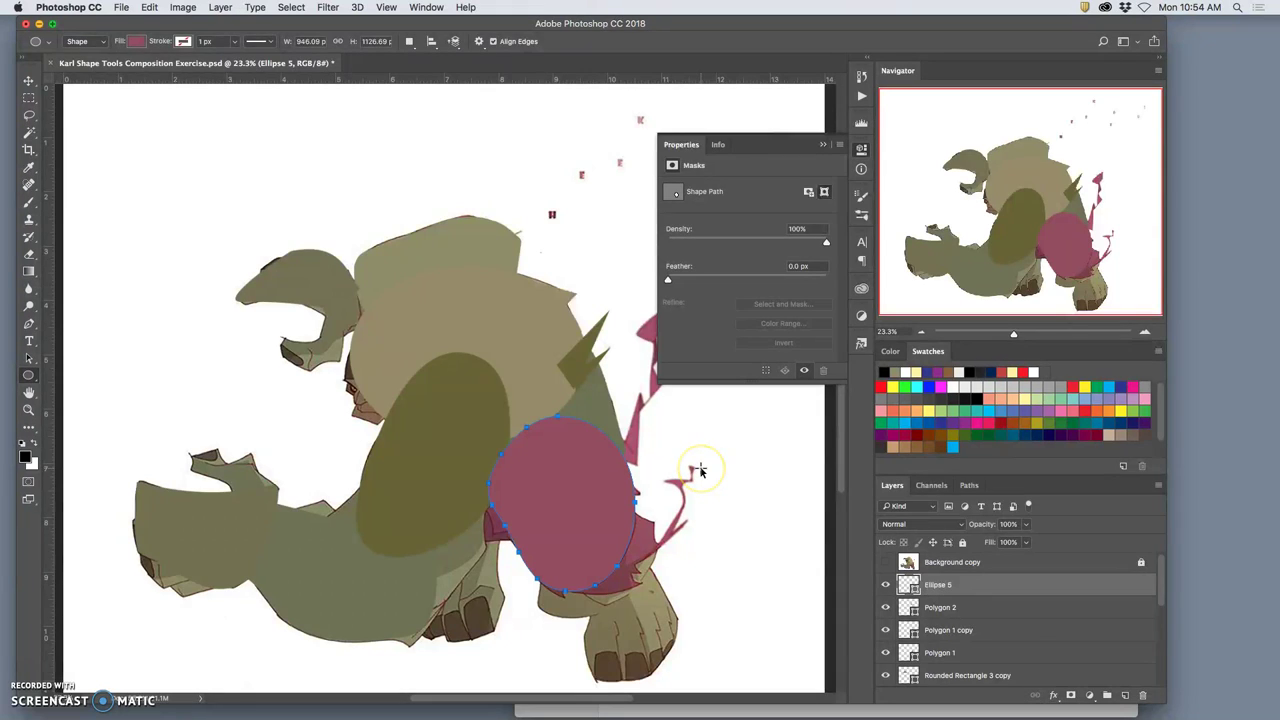
Move Ellipse 5 down the layer stack until it sits below Rounded Rectangle 2 copy
{"action": "key", "text": "super+bracketleft"}
{"action": "key", "text": "super+bracketleft"}
{"action": "key", "text": "super+bracketleft"}
{"action": "key", "text": "super+bracketleft"}
{"action": "key", "text": "super+bracketleft"}
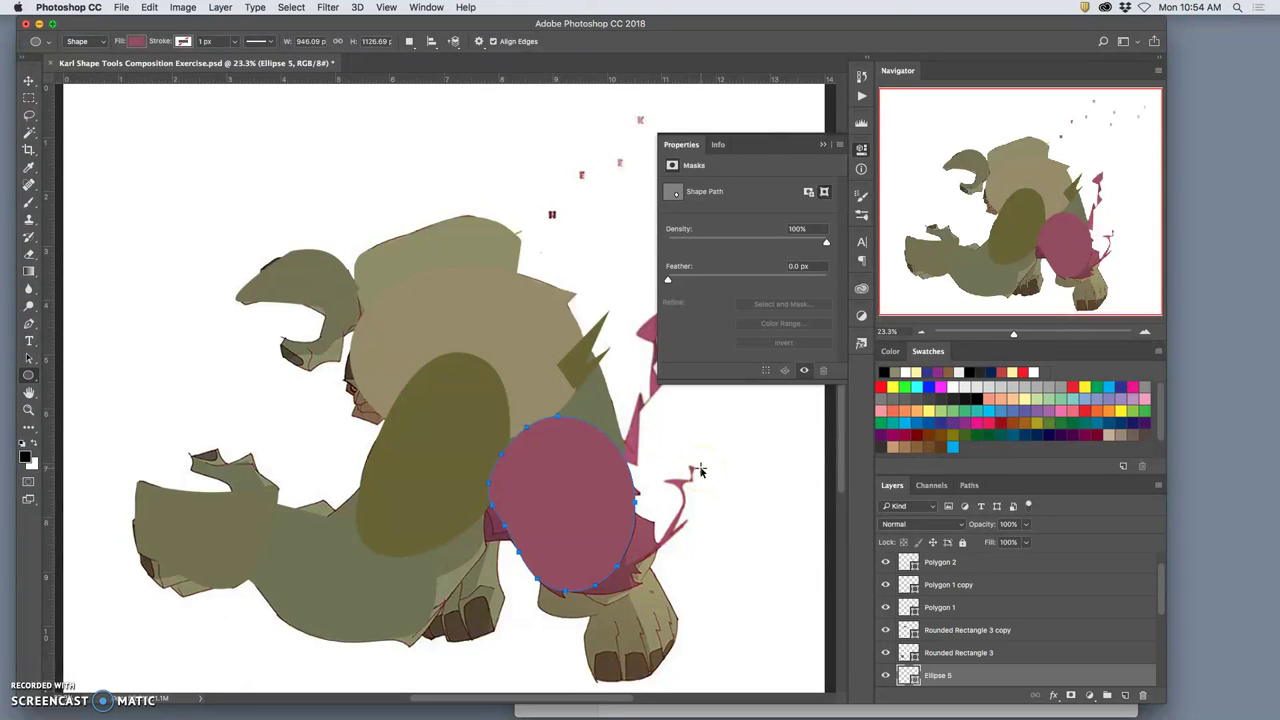
{"action": "key", "text": "super+bracketleft"}
{"action": "key", "text": "super+bracketleft"}
{"action": "key", "text": "super+bracketleft"}
{"action": "key", "text": "super+bracketleft"}
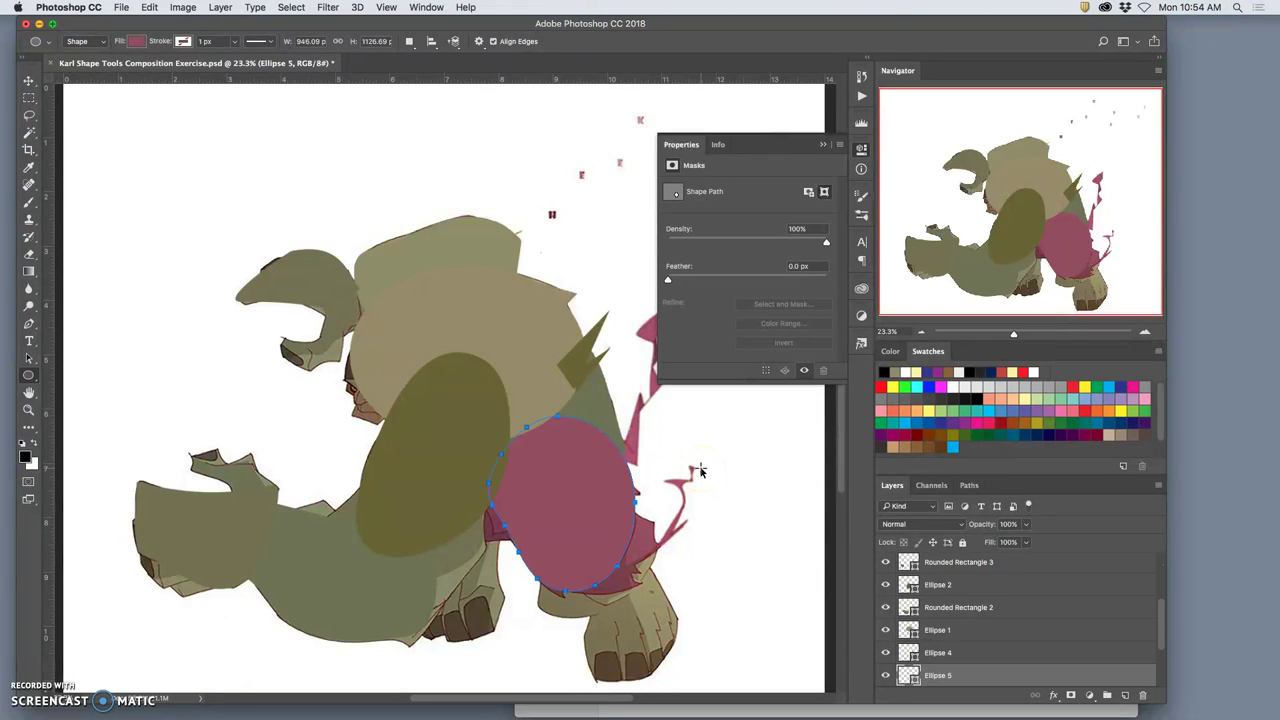
{"action": "key", "text": "super+bracketleft"}
{"action": "key", "text": "super+bracketleft"}
{"action": "key", "text": "super+bracketleft"}
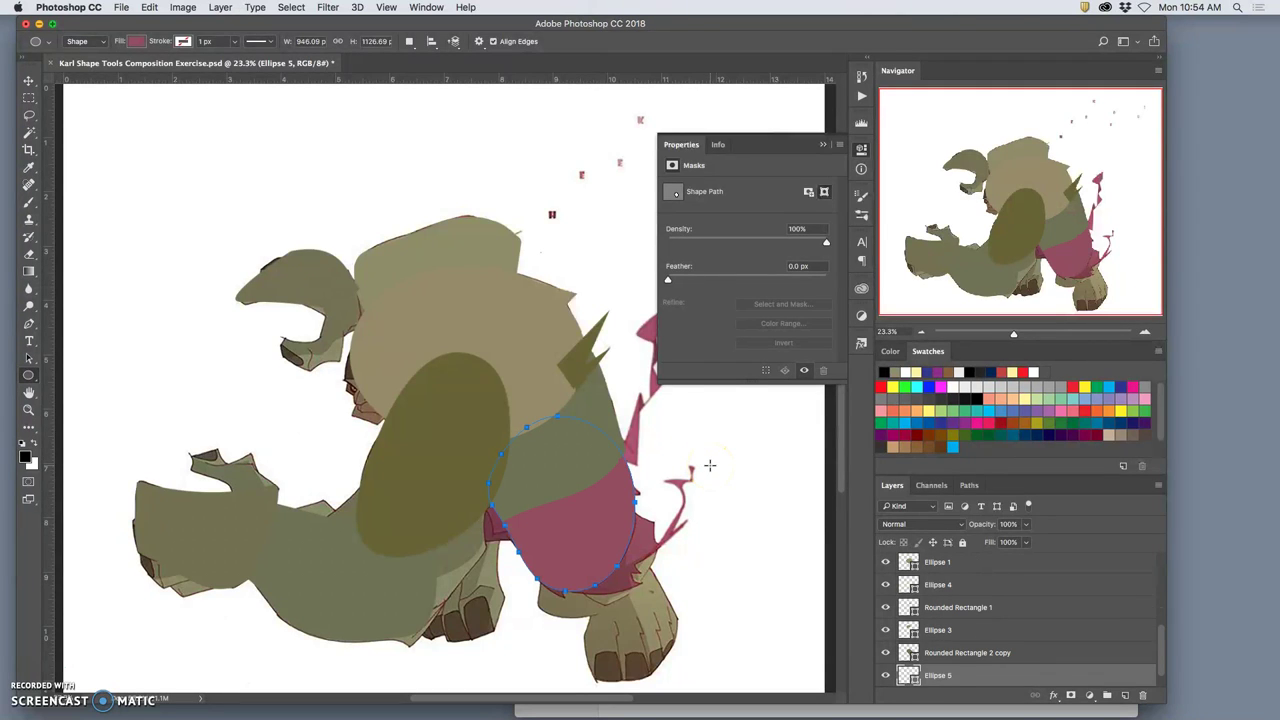
{"action": "left_click", "coordinate": [710, 465]}
{"action": "left_click", "coordinate": [677, 371]}
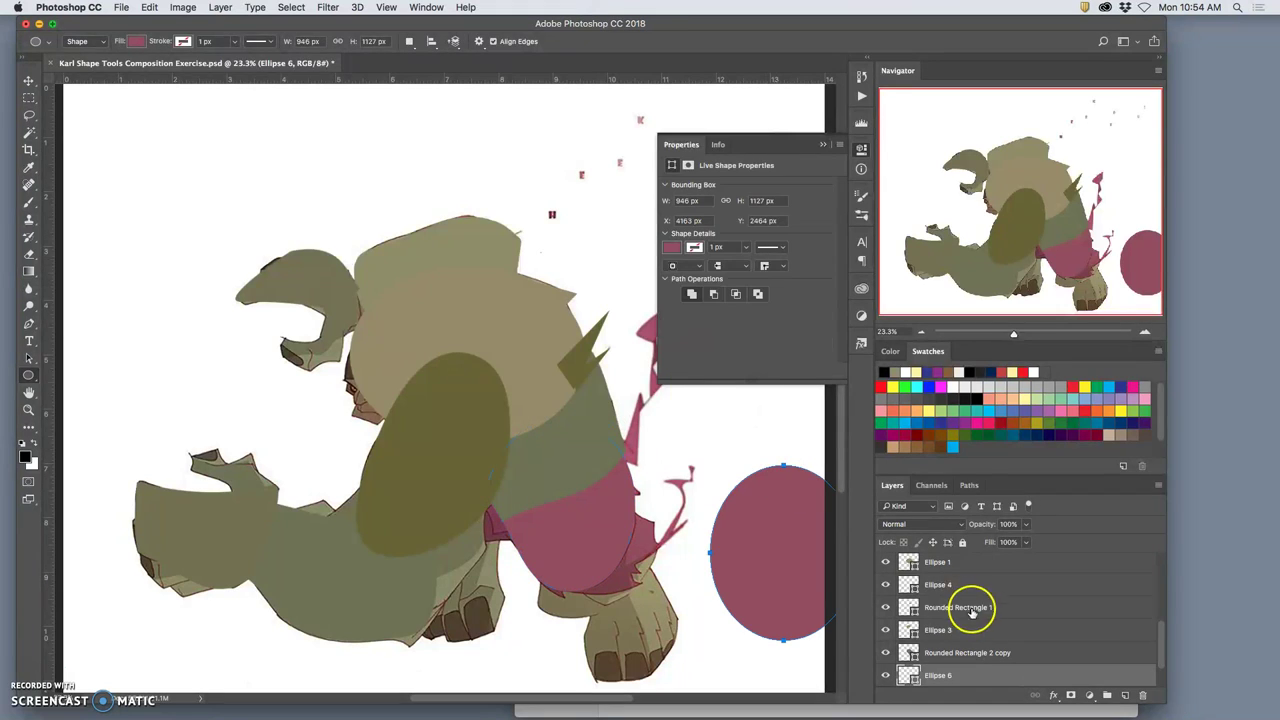
{"action": "key", "text": "super+z"}
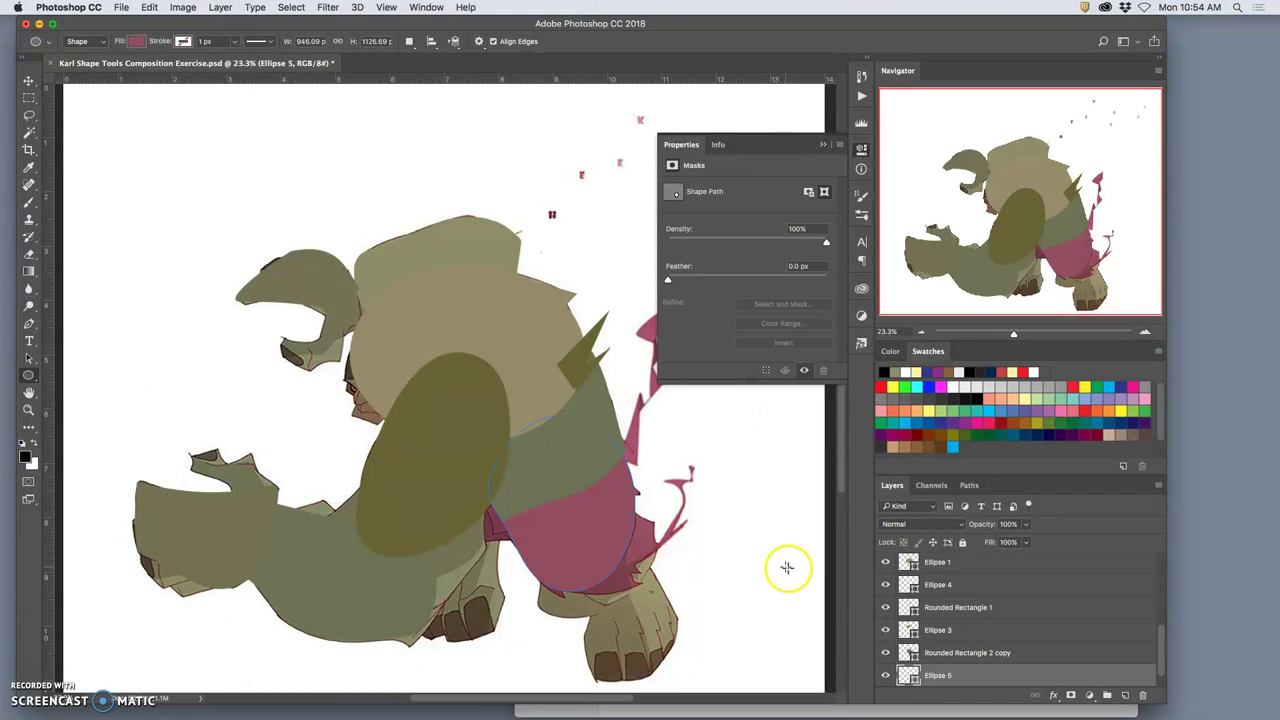
Draw a pink rectangle about 228 by 383 px over the rear edge of the shorts
{"action": "right_click", "coordinate": [29, 375]}
{"action": "left_click", "coordinate": [65, 377]}
{"action": "left_click_drag", "start_coordinate": [635, 505], "coordinate": [657, 563]}
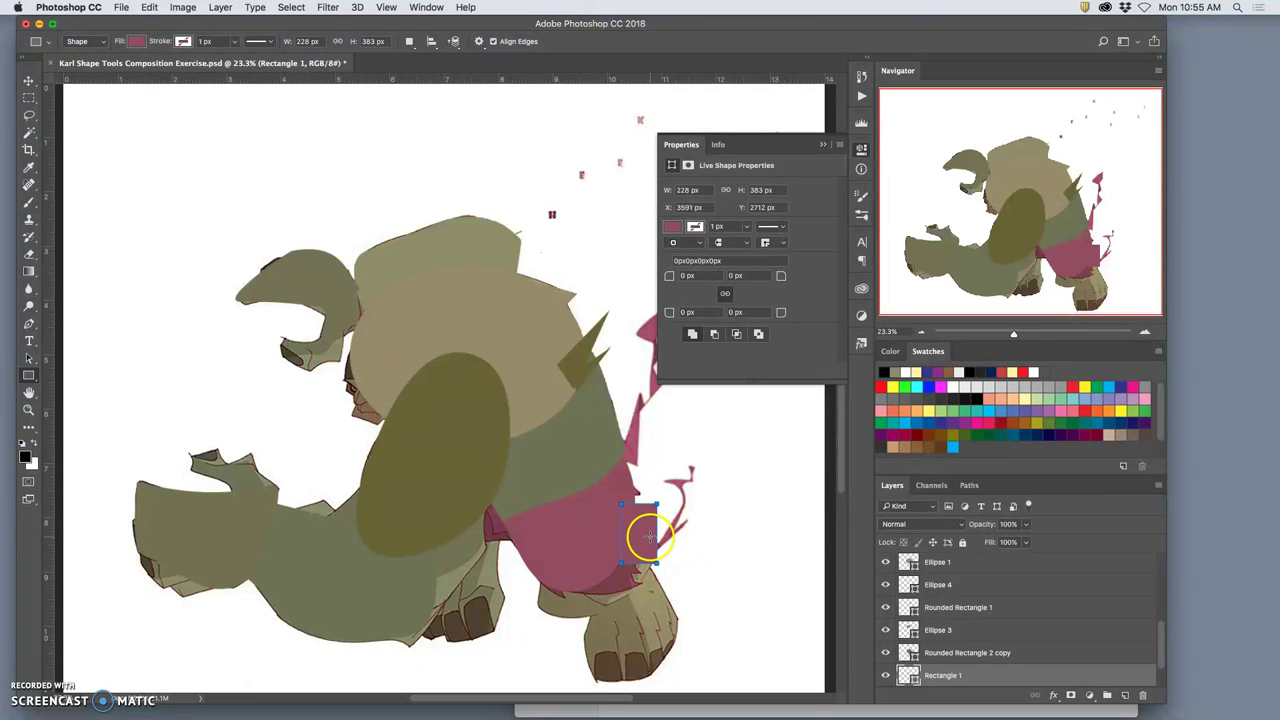
{"action": "right_click", "coordinate": [647, 537]}
{"action": "left_click", "coordinate": [635, 540]}
{"action": "right_click", "coordinate": [642, 537]}
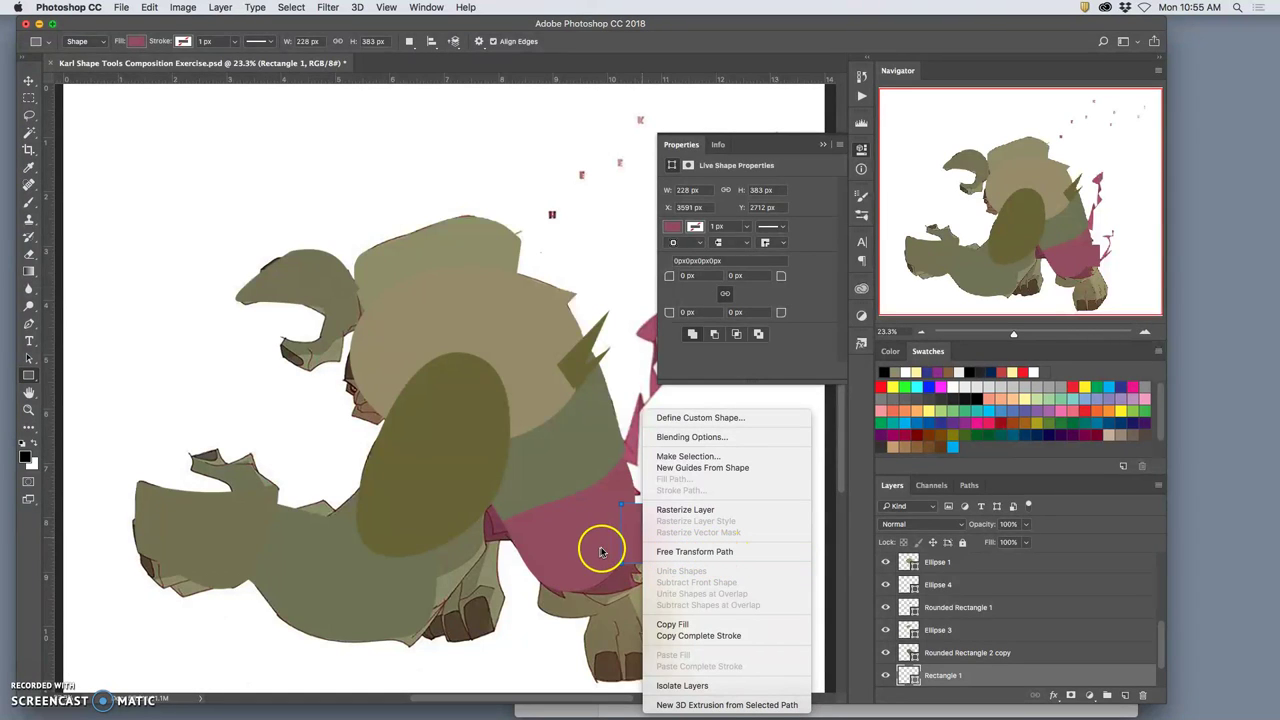
{"action": "left_click", "coordinate": [634, 542]}
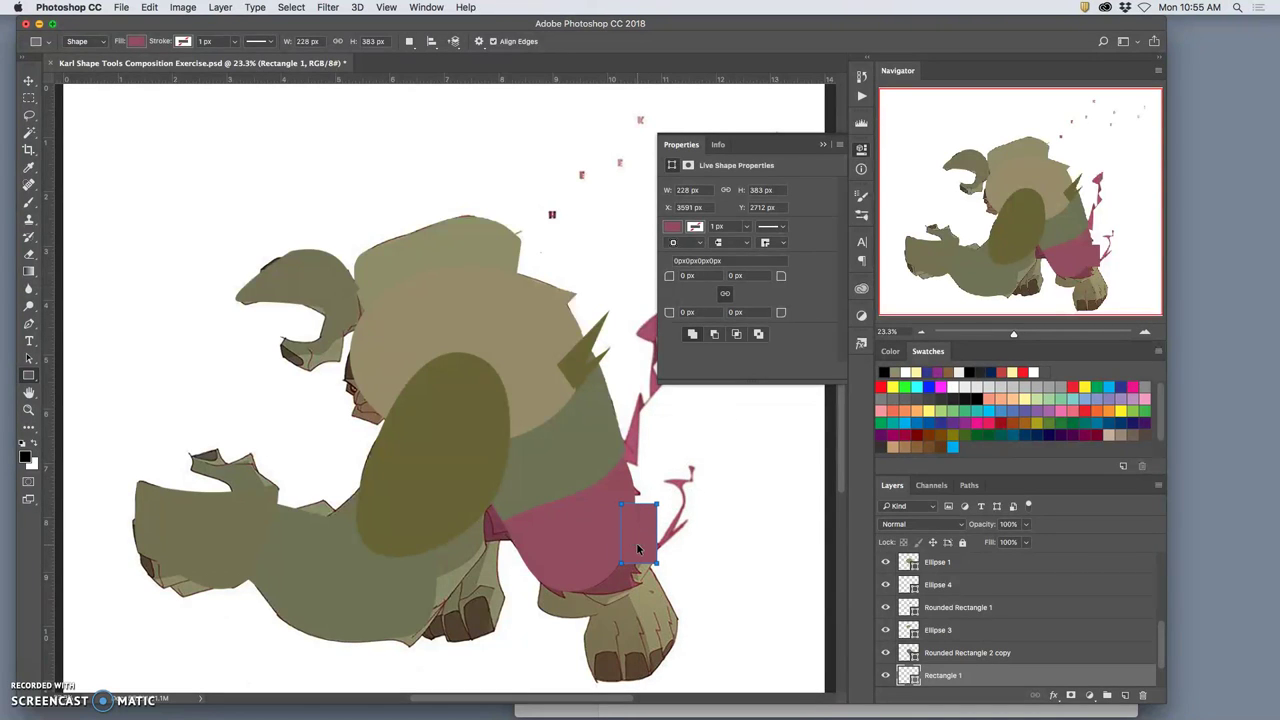
Scale Rectangle 1 to about 124% by 60% to fit the back of the shorts and apply the transform
{"action": "key", "text": "super+t"}
{"action": "mouse_move", "coordinate": [622, 563]}
{"action": "left_mouse_down"}
{"action": "mouse_move", "coordinate": [586, 589]}
{"action": "mouse_move", "coordinate": [618, 559]}
{"action": "left_mouse_up"}
{"action": "left_click", "coordinate": [652, 505]}
{"action": "left_click_drag", "start_coordinate": [652, 505], "coordinate": [656, 521]}
{"action": "scroll", "coordinate": [914, 586], "scroll_direction": "up", "scroll_amount": 5}
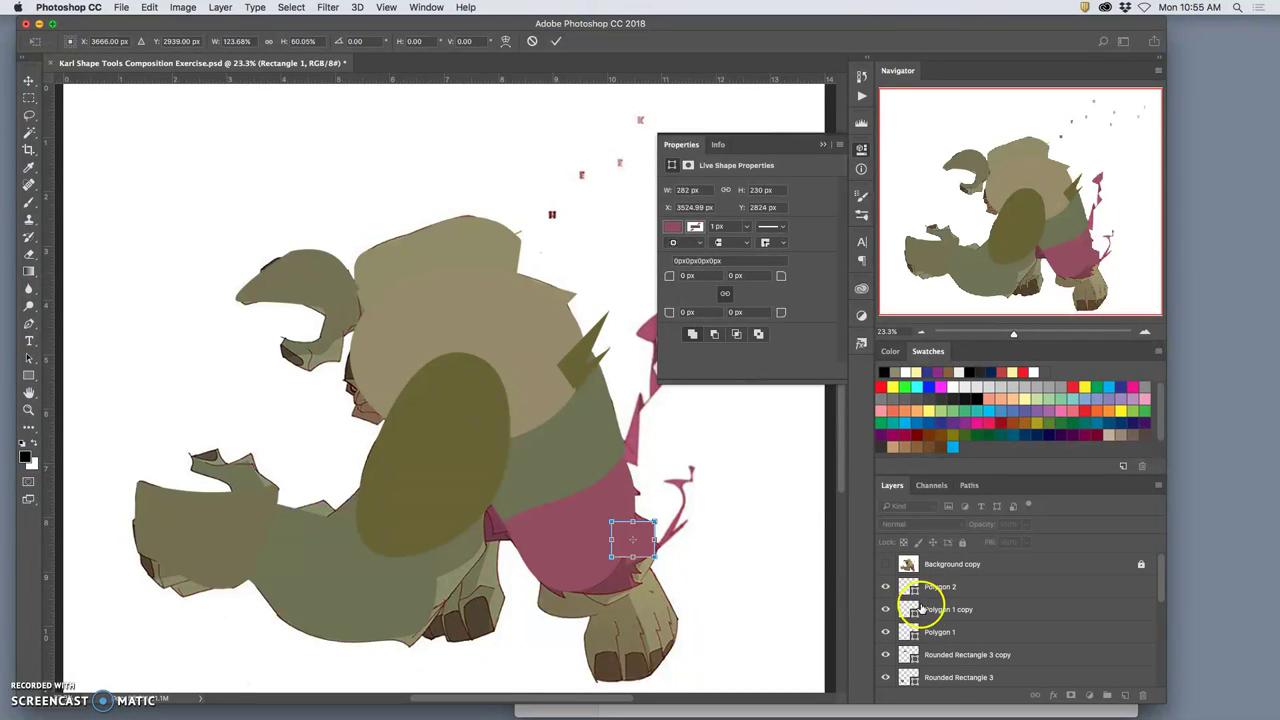
{"action": "key", "text": "Return"}
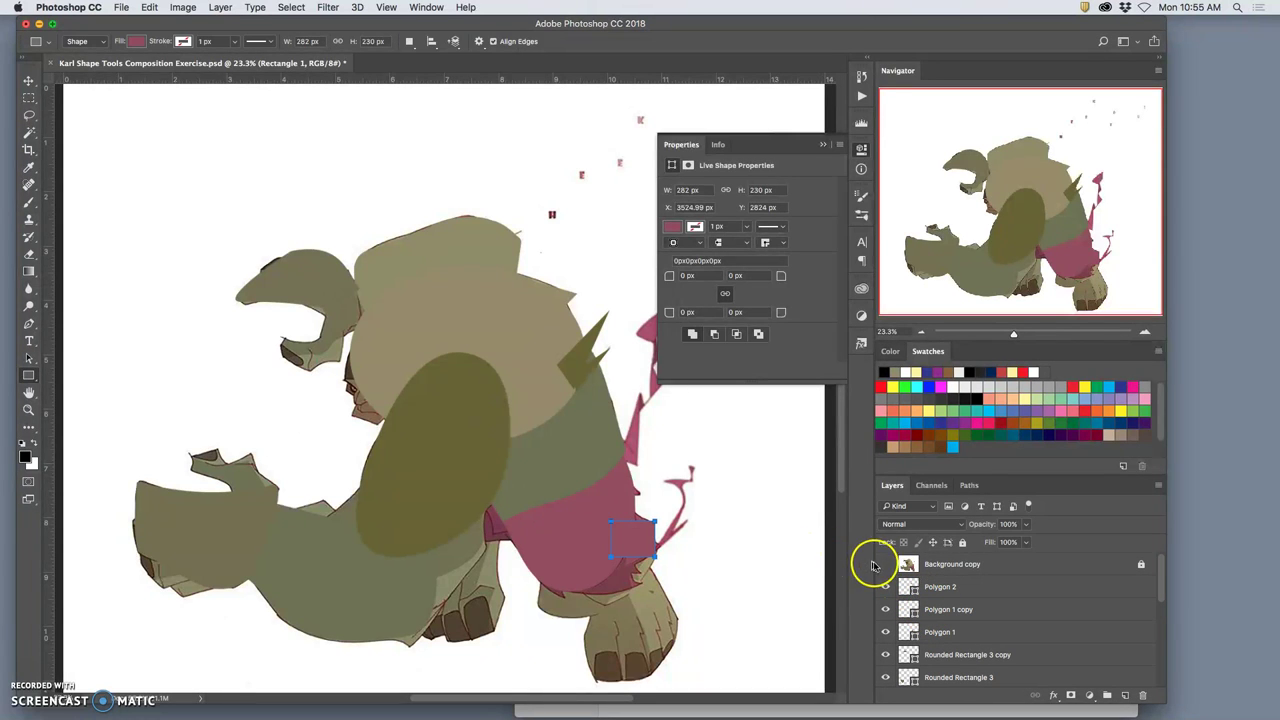
Show the Background copy layer and start a Distort transform on Rectangle 1 at the back of the shorts
{"action": "left_click", "coordinate": [885, 564]}
{"action": "scroll", "coordinate": [721, 549], "scroll_direction": "up", "scroll_amount": 3}
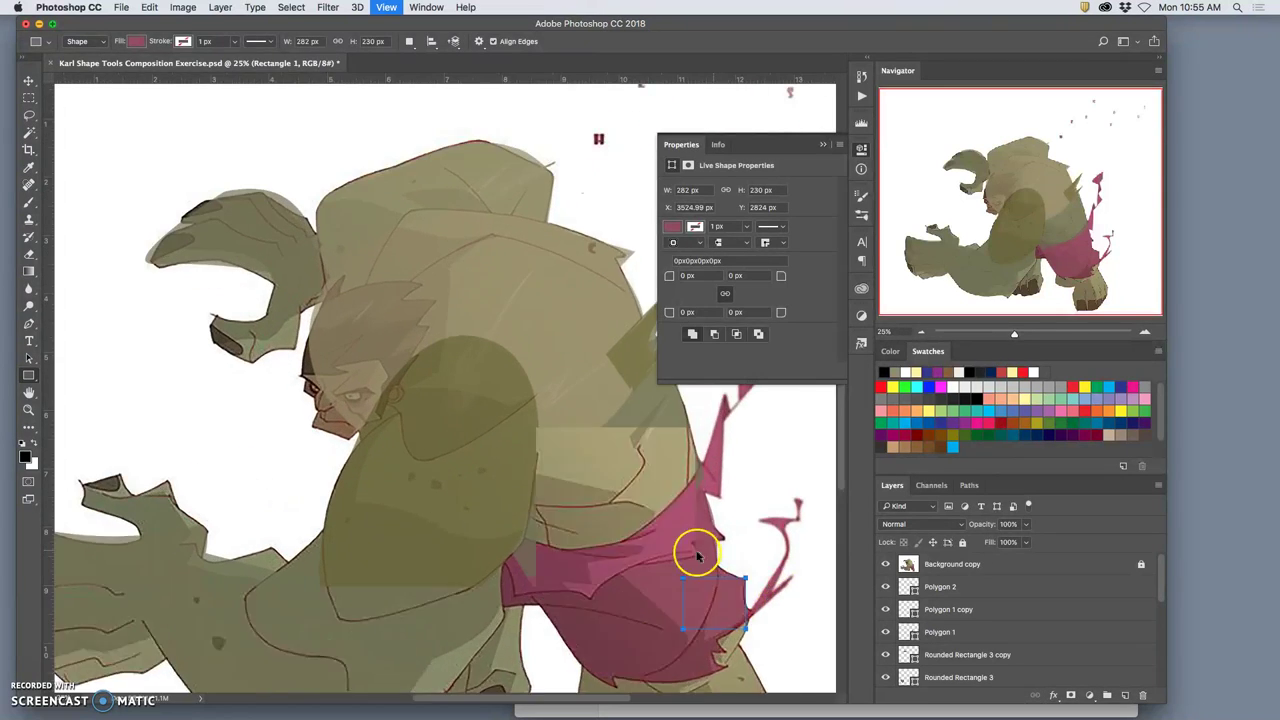
{"action": "scroll", "coordinate": [688, 553], "scroll_direction": "right", "scroll_amount": 5}
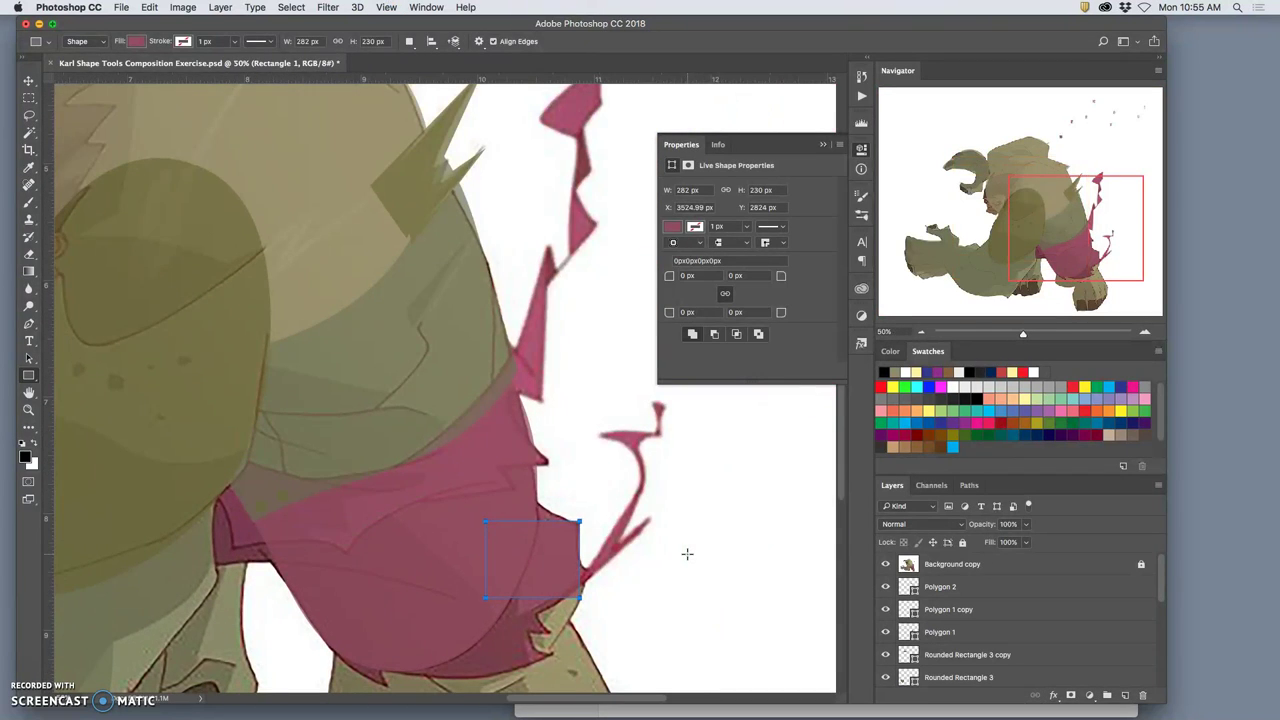
{"action": "right_click", "coordinate": [619, 540]}
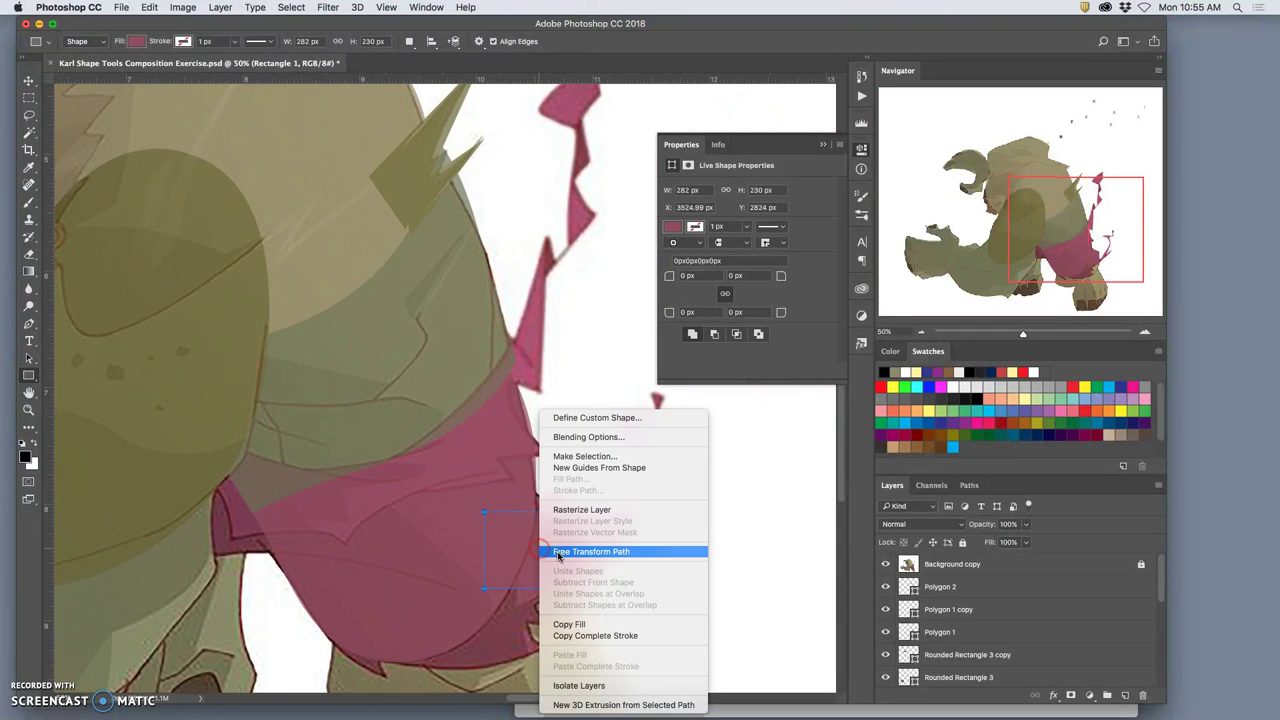
{"action": "left_click", "coordinate": [737, 527]}
{"action": "key", "text": "cmd+t"}
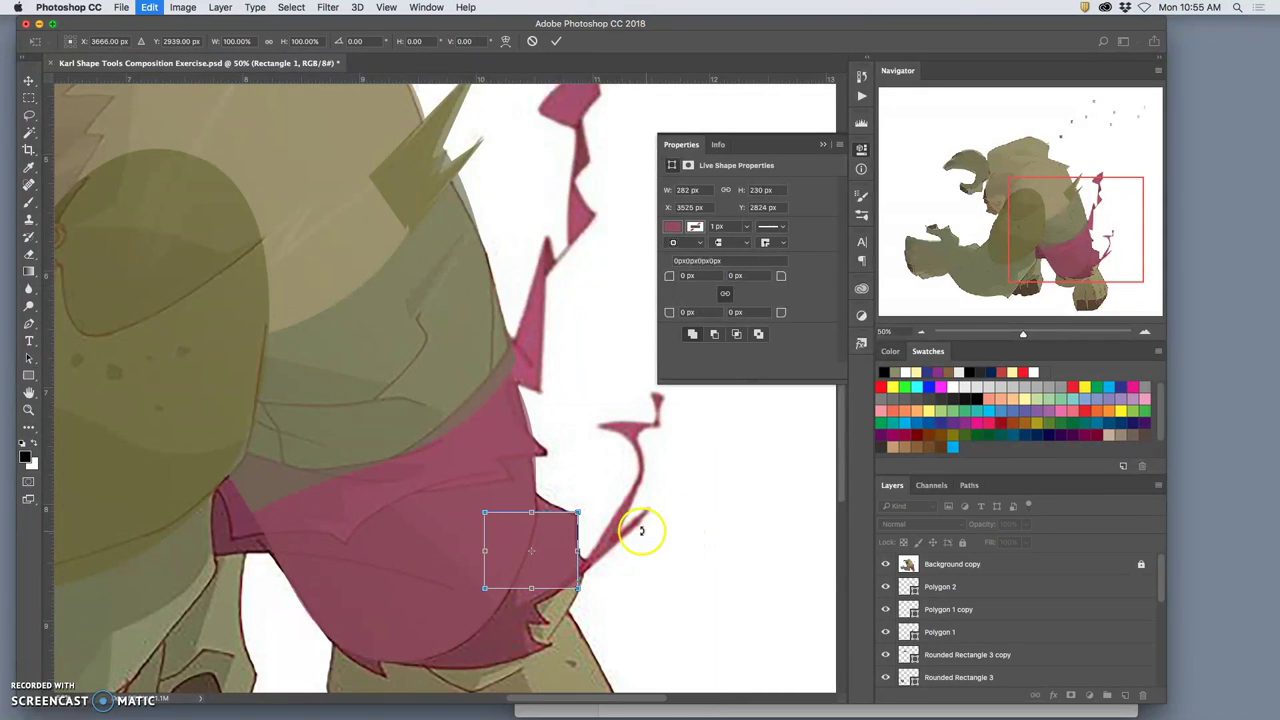
{"action": "right_click", "coordinate": [538, 529]}
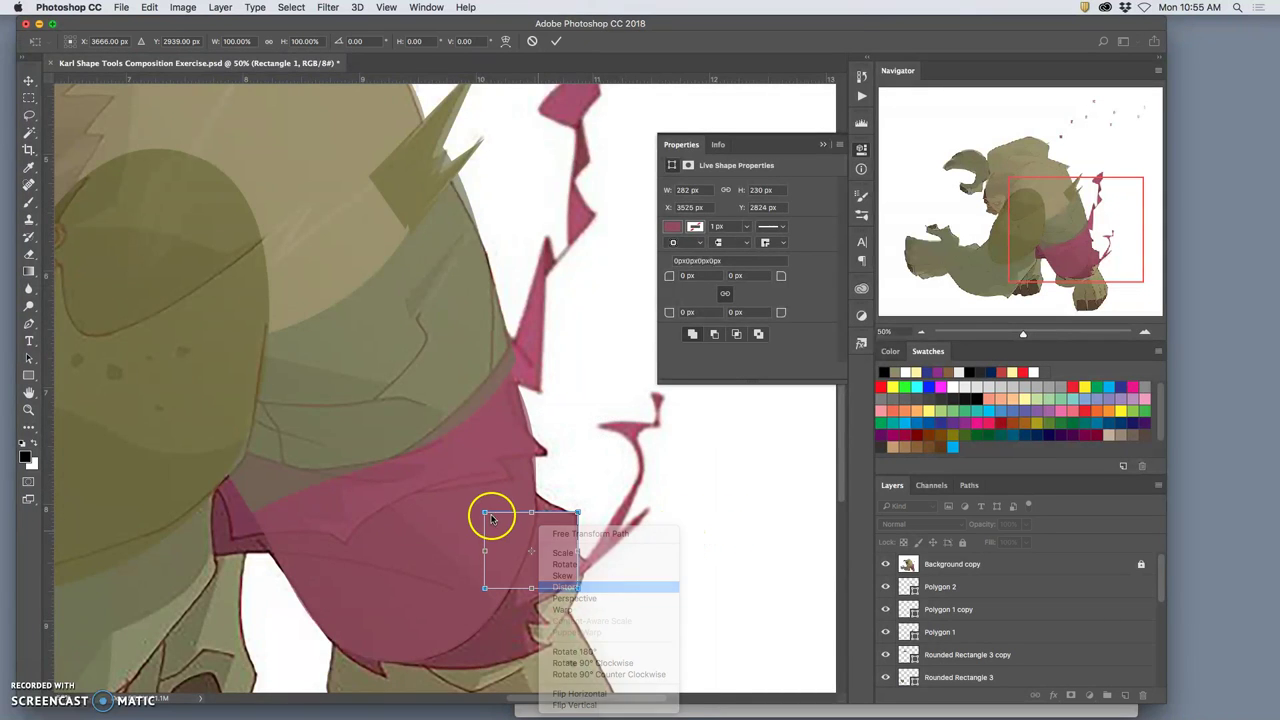